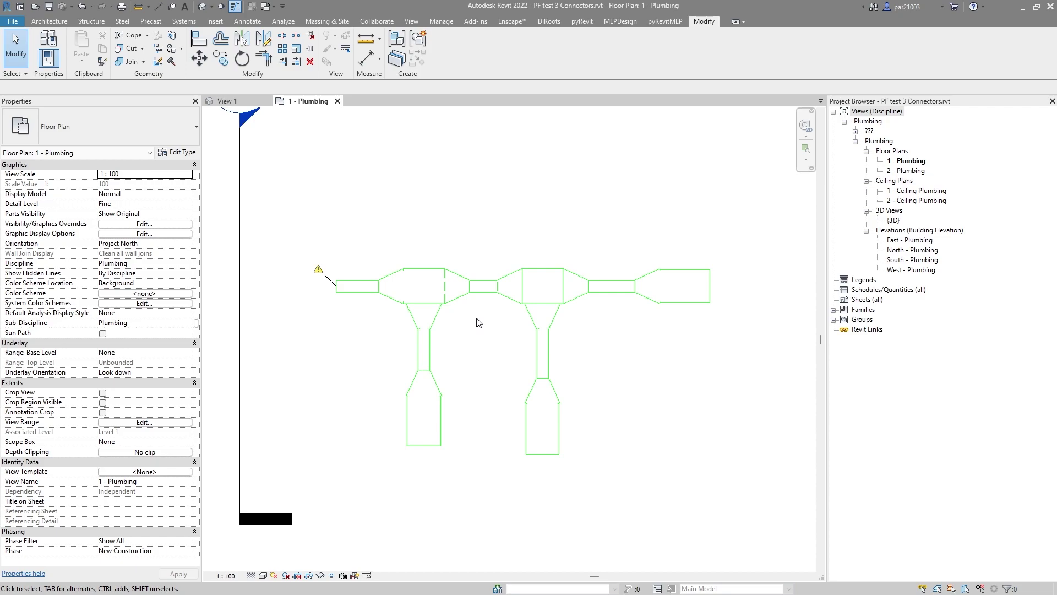
Inspect the flow values of the right-hand three-connector junction, the fixture at the run's right end and its connecting pipe
scroll(571, 309, up, 2)
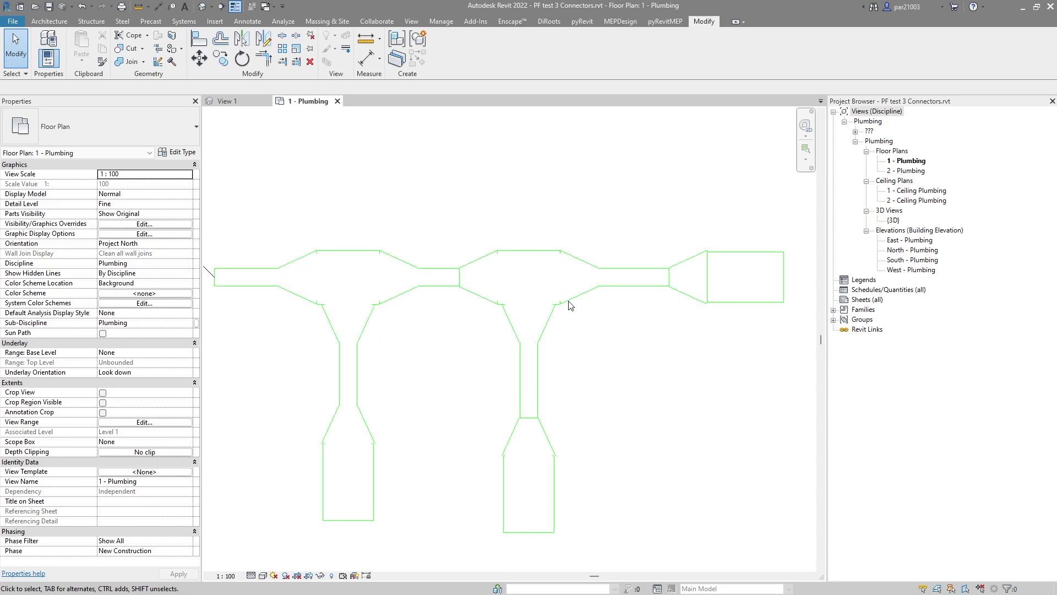
click(537, 258)
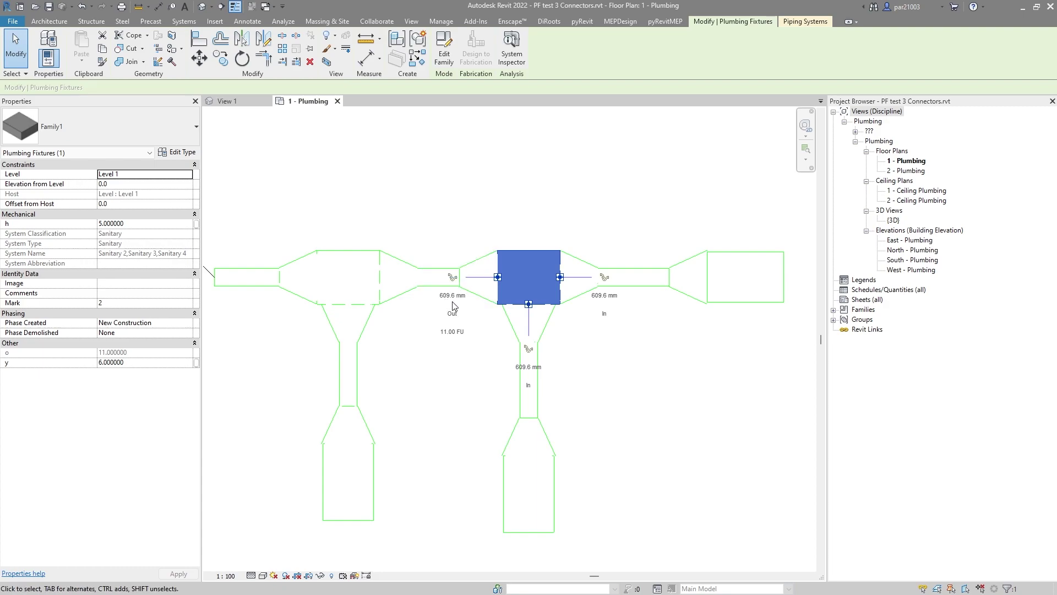
key(Escape)
scroll(602, 340, down, 2)
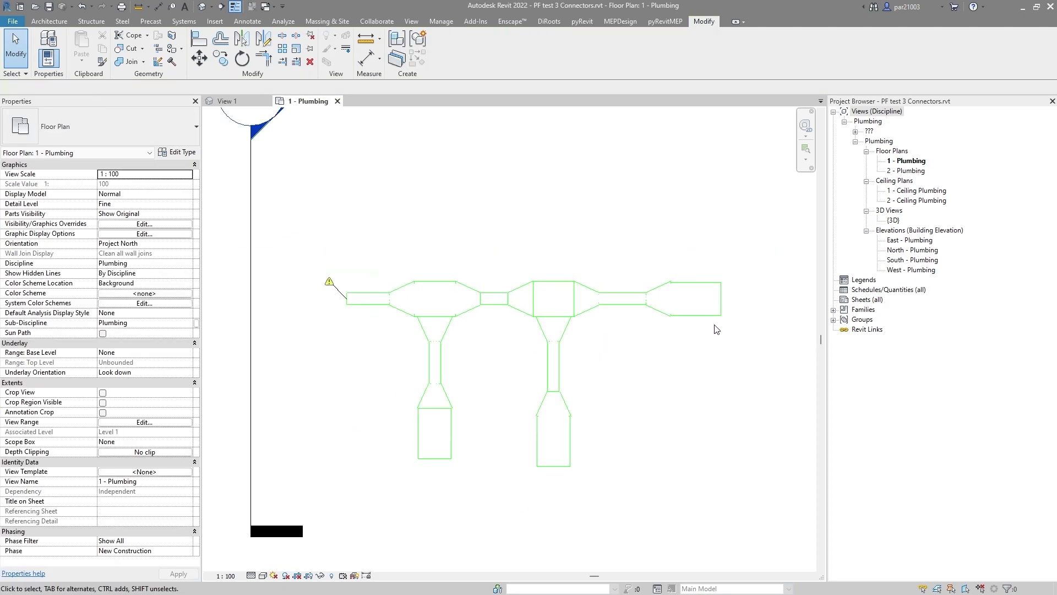
click(717, 301)
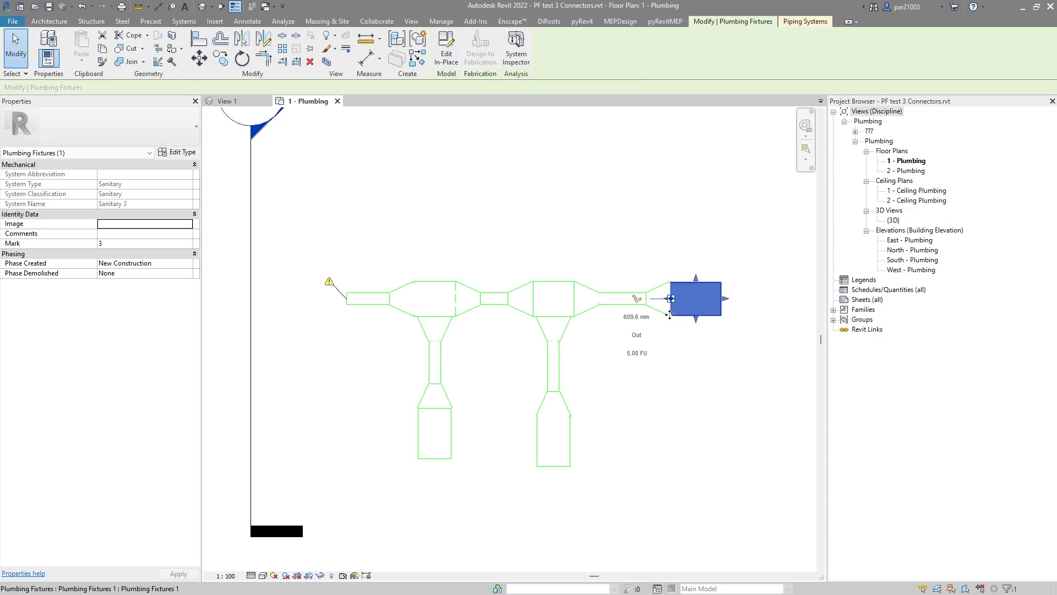
scroll(658, 309, up, 1)
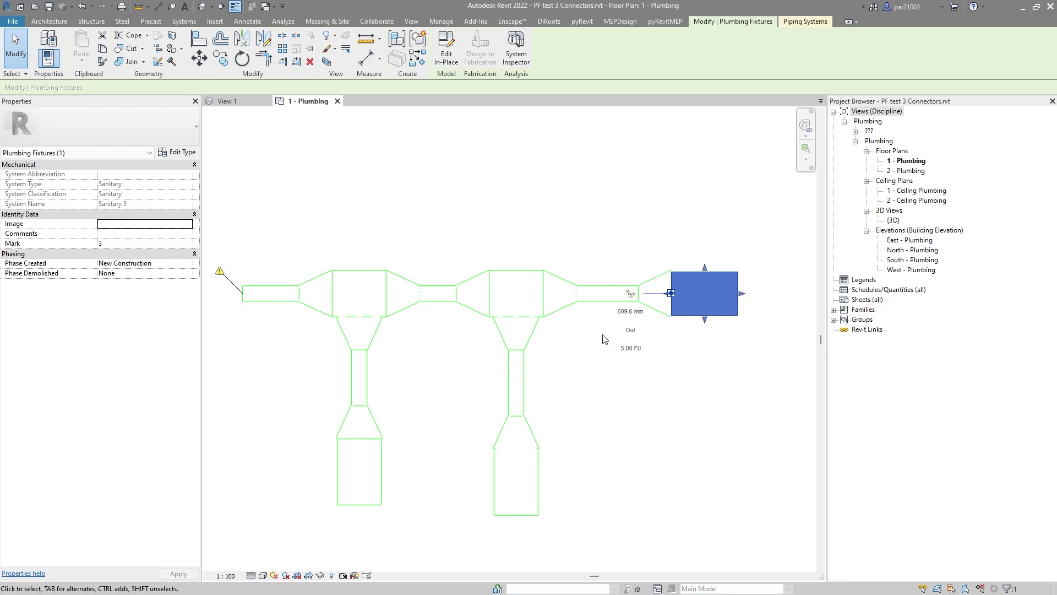
click(601, 301)
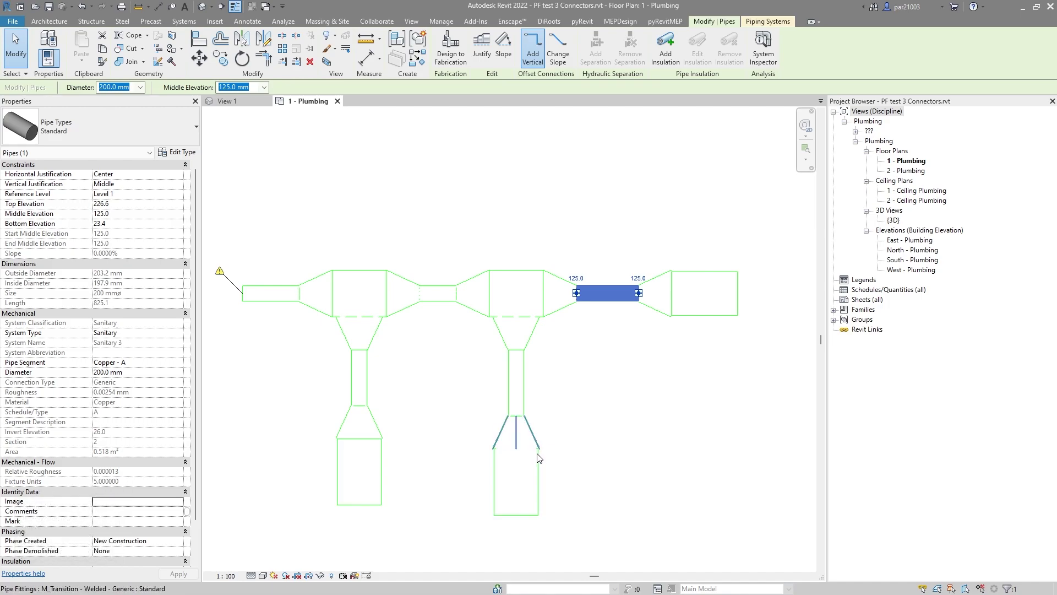
Review the lower right fixture's WFU type parameter and the Fixture Units of the three pipes around the right junction
click(528, 466)
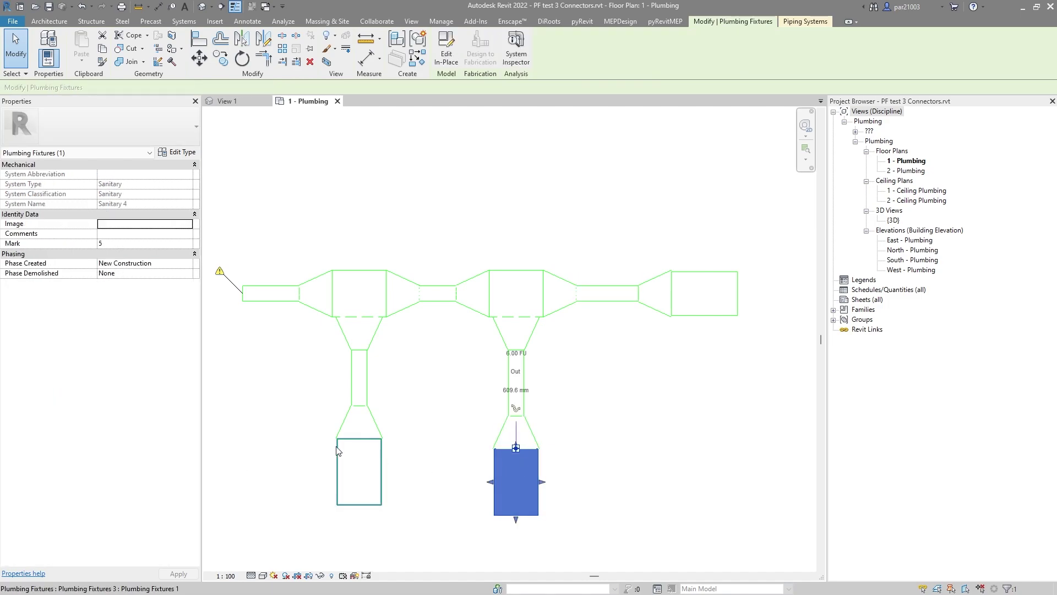
click(179, 156)
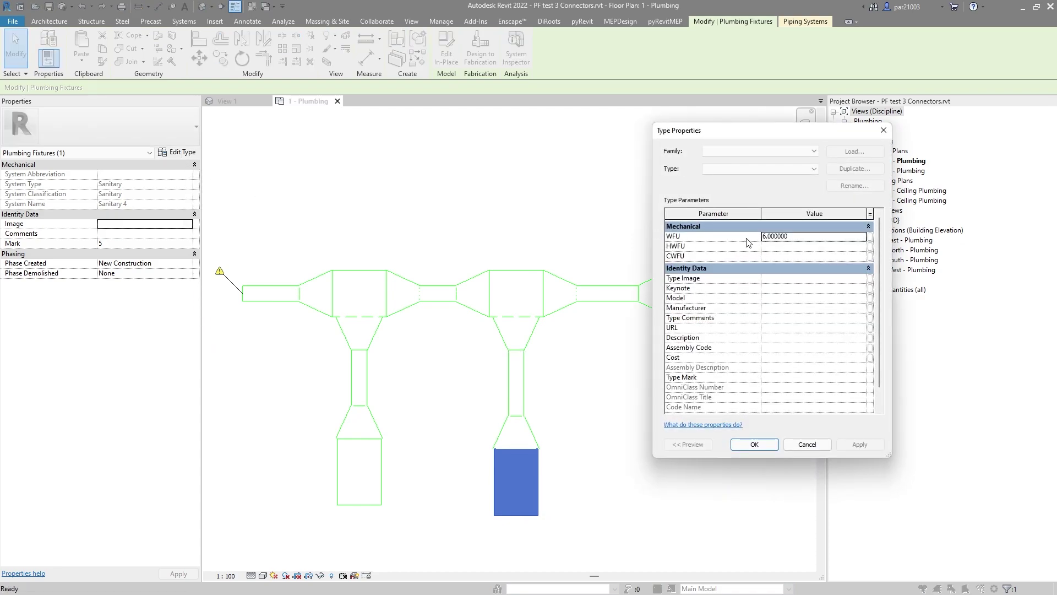
click(766, 449)
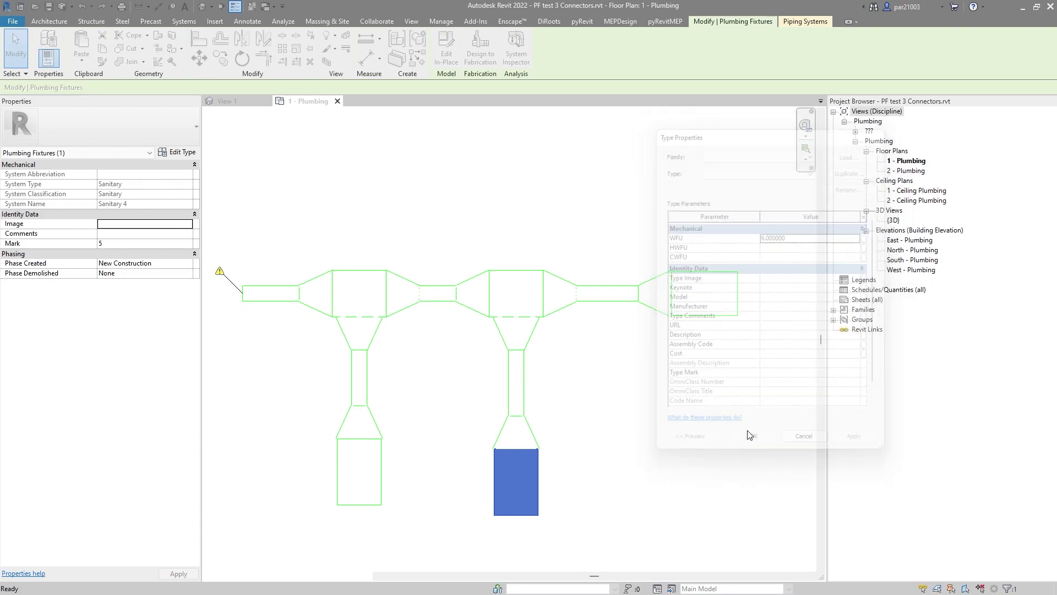
click(615, 296)
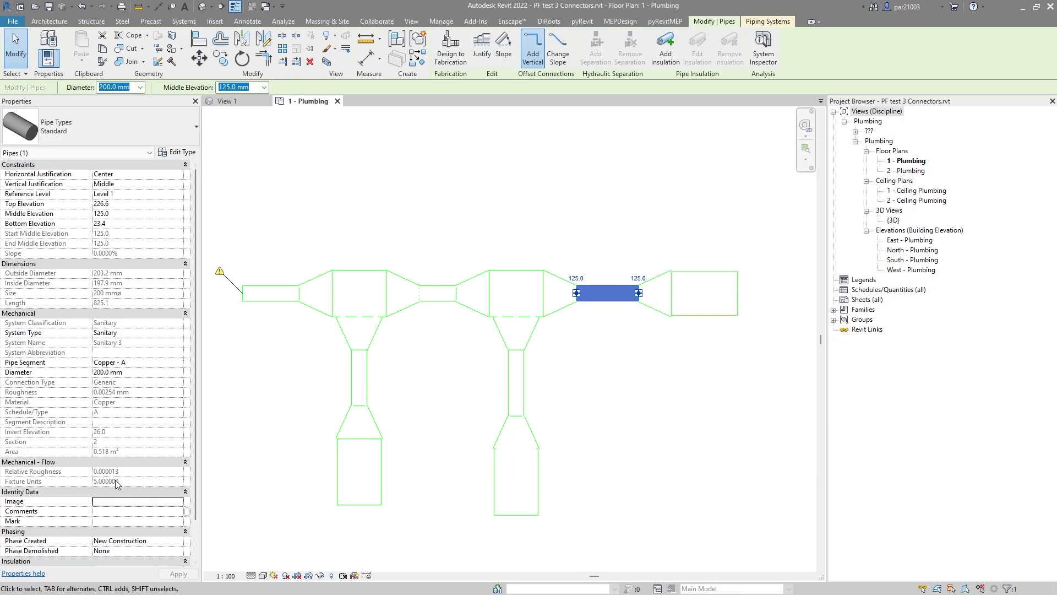
click(516, 381)
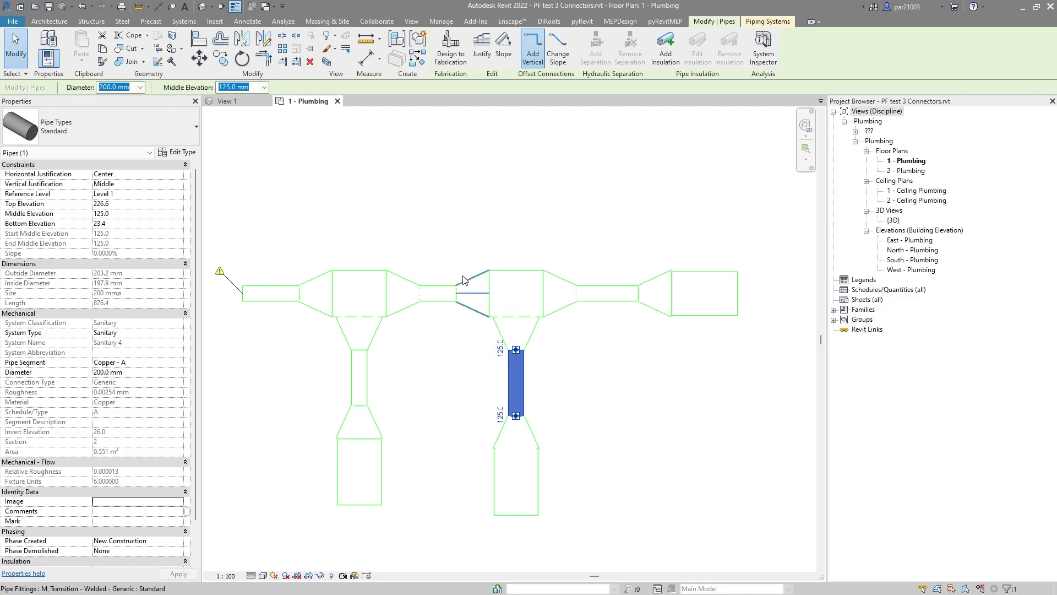
click(446, 299)
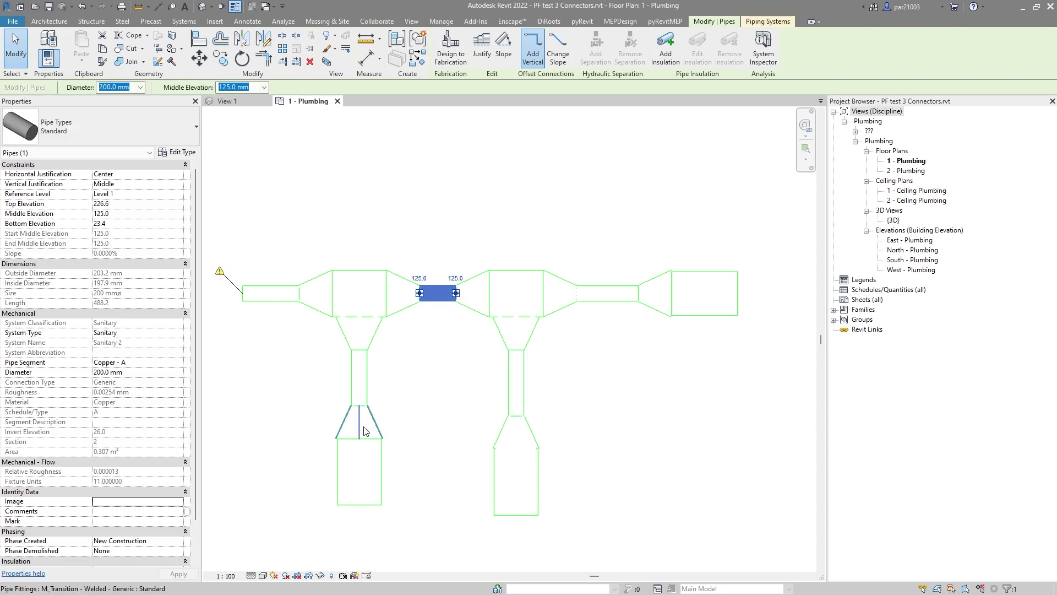
Review the lower left fixture's WFU type parameter and the Fixture Units of the pipe connected to it
click(377, 456)
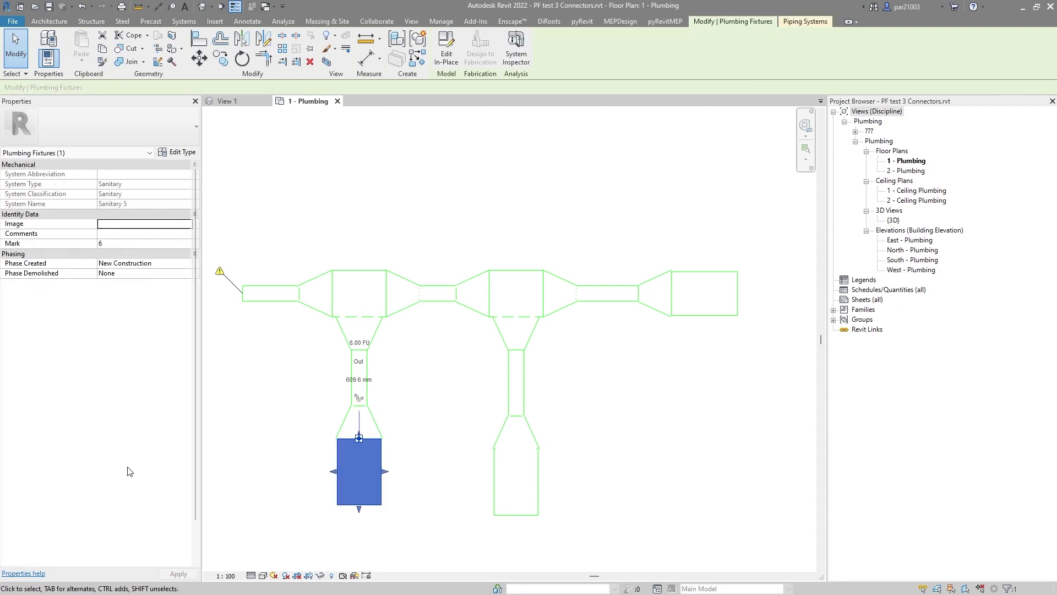
click(177, 152)
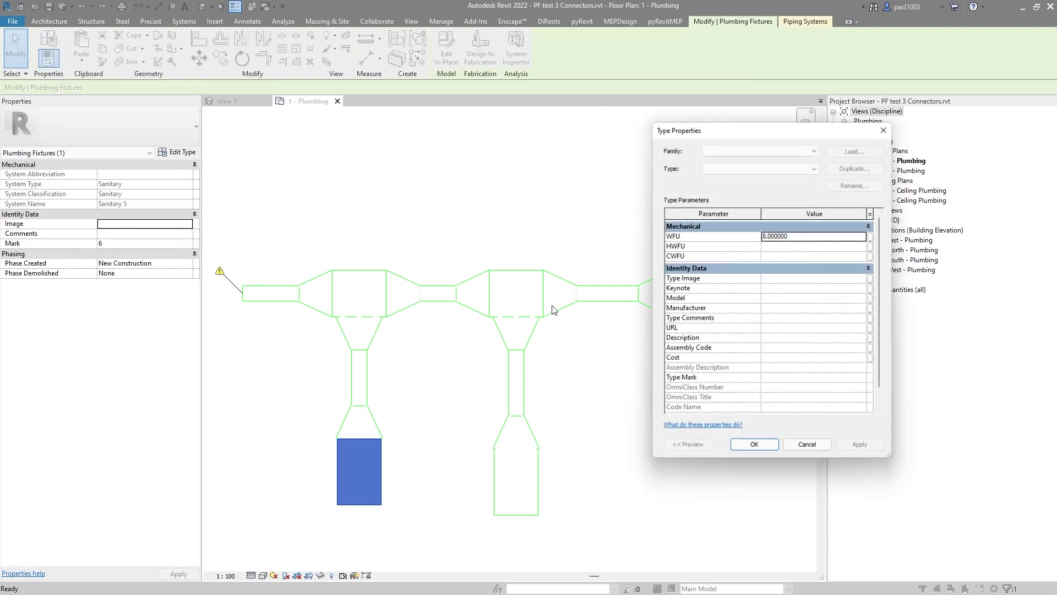
click(759, 445)
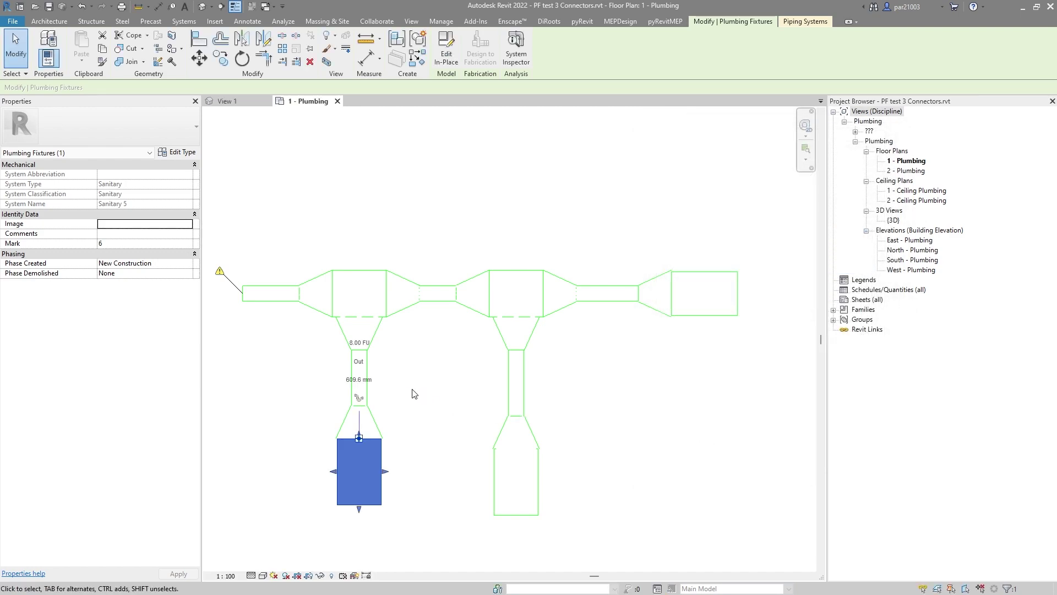
click(369, 366)
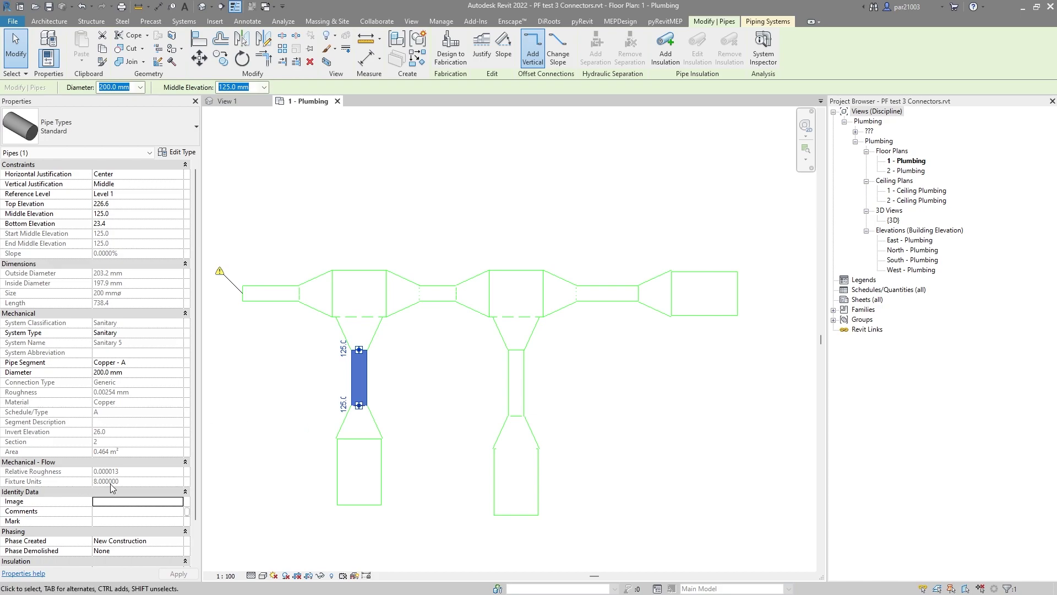
key(Escape)
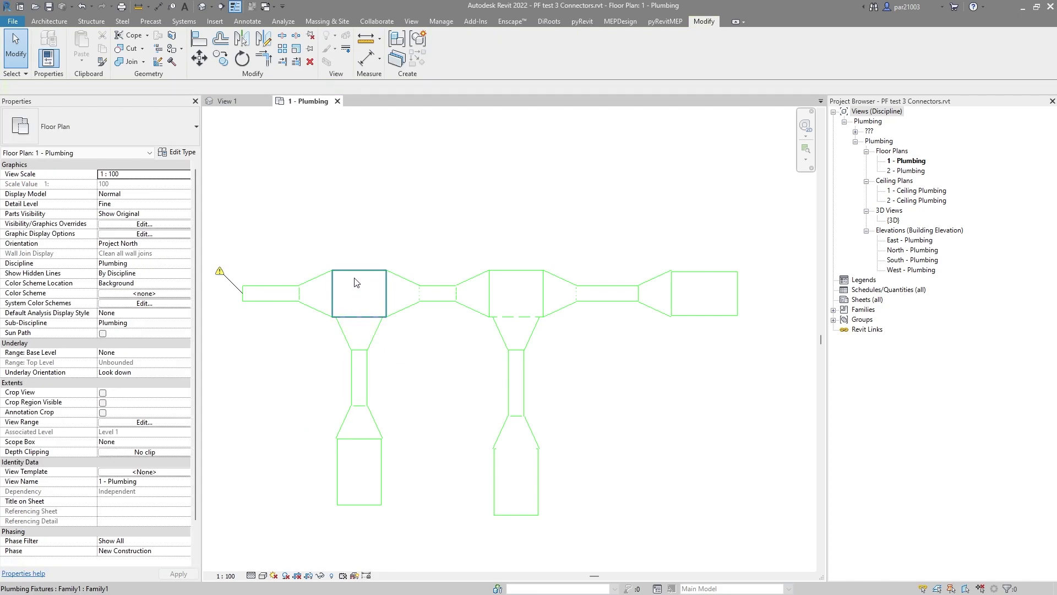
Check the left junction's h, y and o parameters and the Fixture Units of its outlet pipe
click(355, 278)
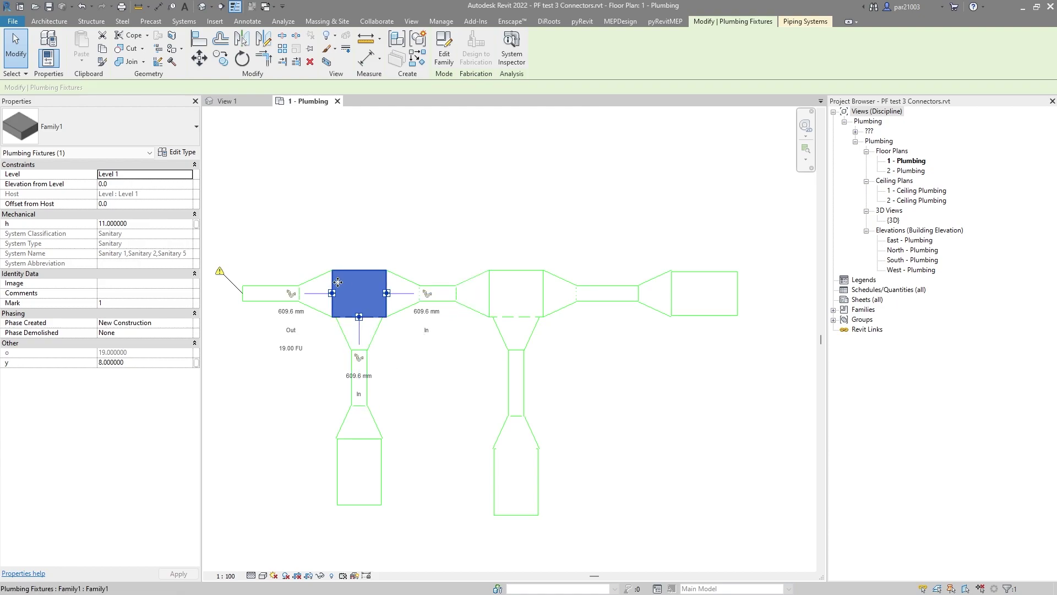
click(271, 296)
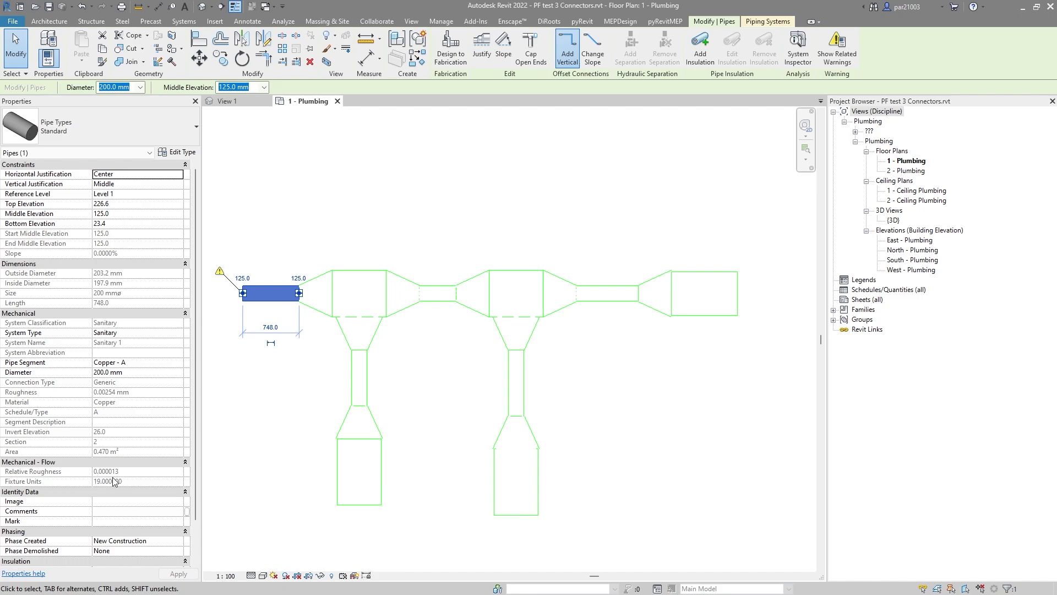
key(Escape)
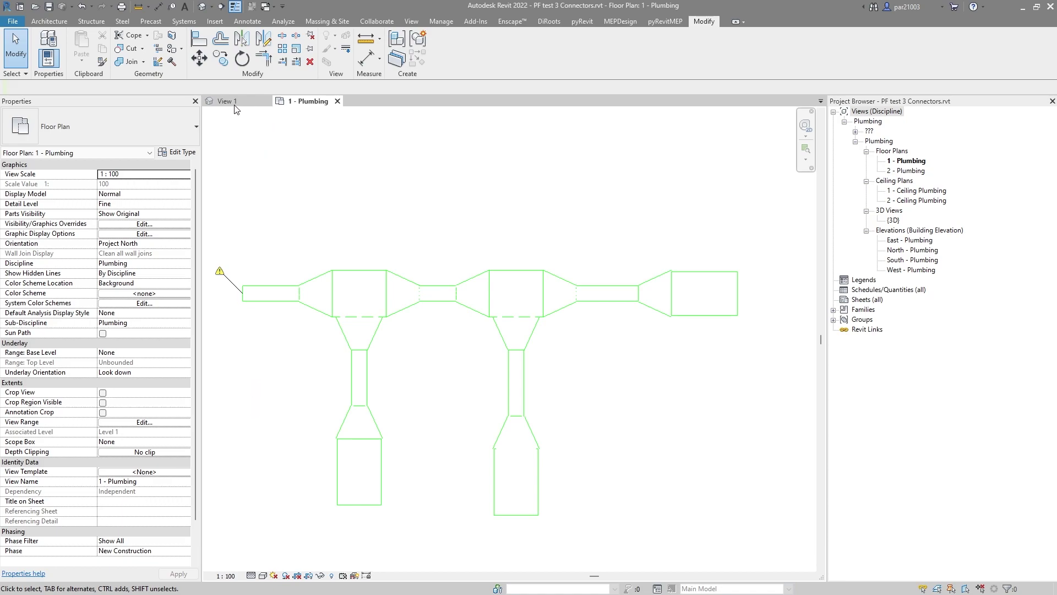
Start a new family and browse for its template in the English folder of the RVT 2022 Family Templates
click(13, 21)
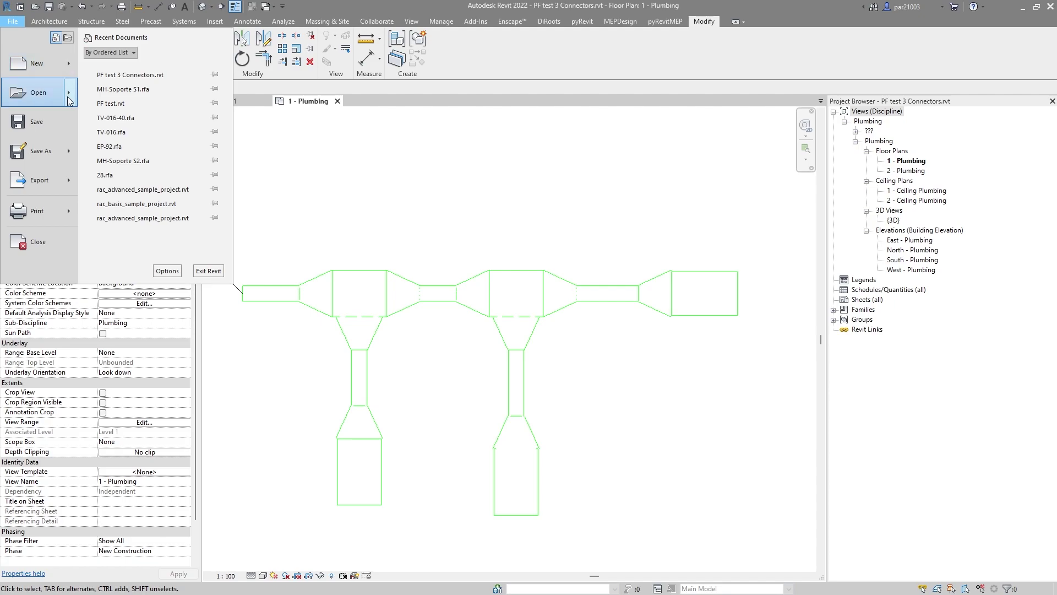
mouse_move(71, 93)
click(131, 102)
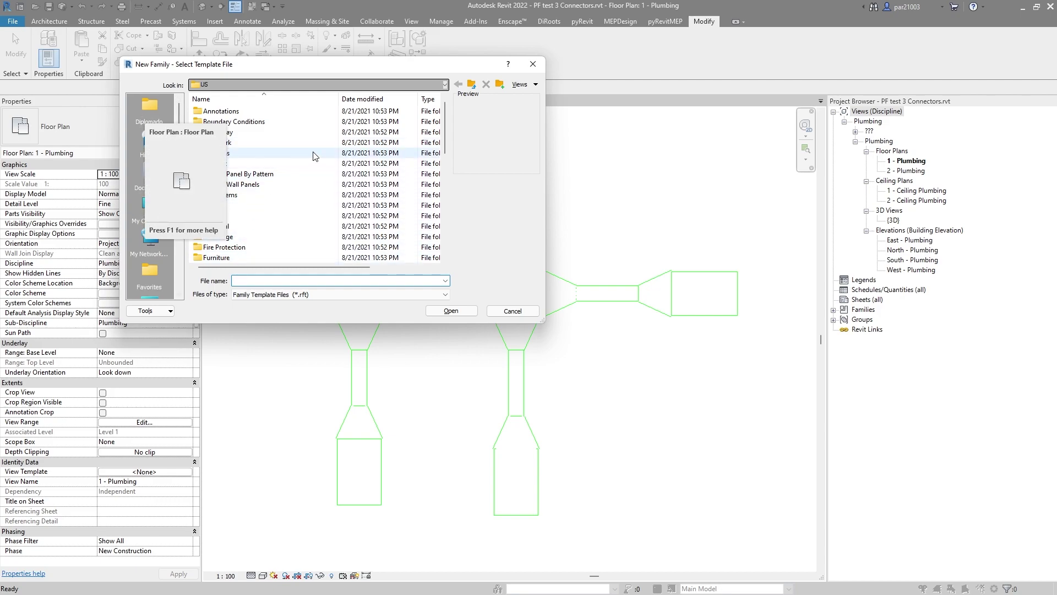
click(472, 85)
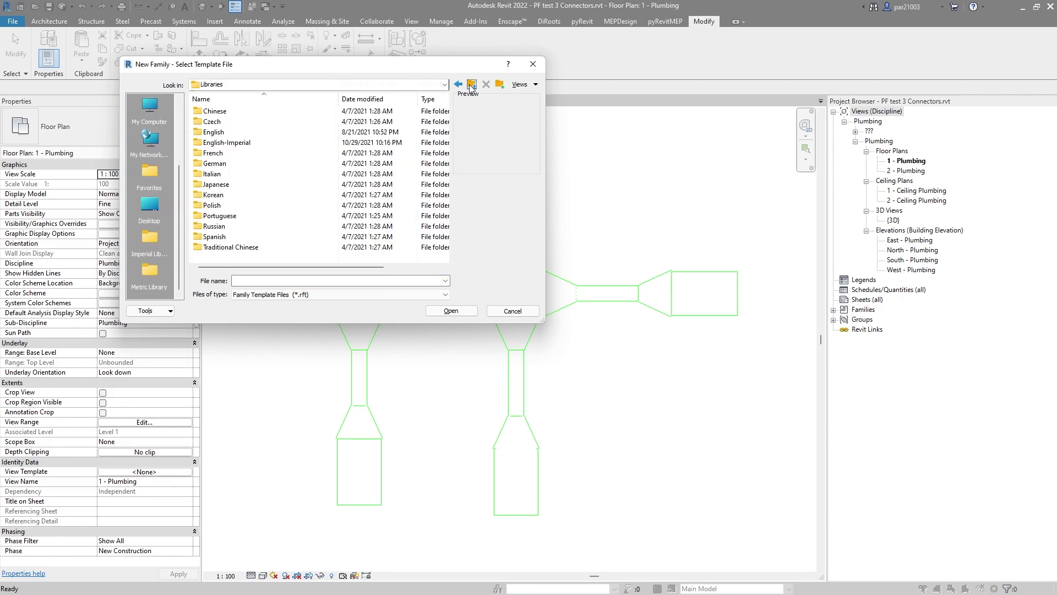
click(469, 85)
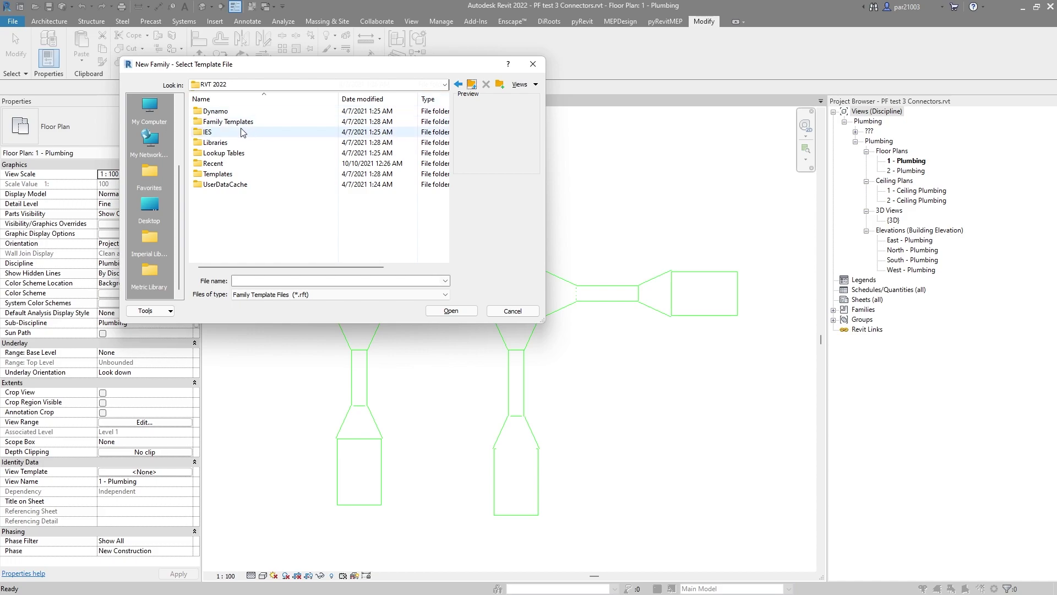
double_click(225, 122)
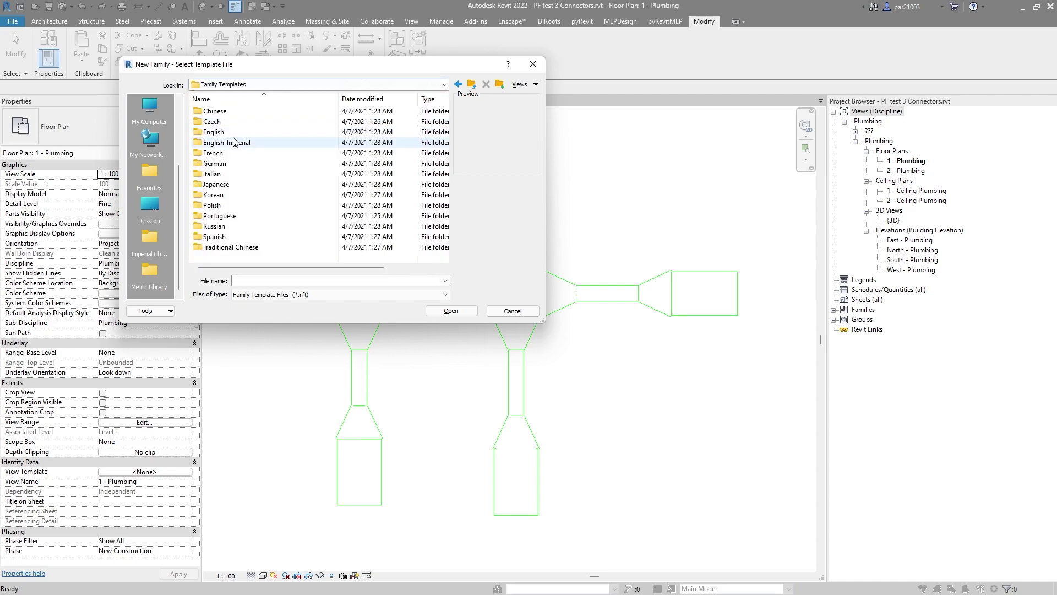
double_click(234, 135)
Create the new family from the Metric Generic Model.rft template
scroll(258, 219, down, 10)
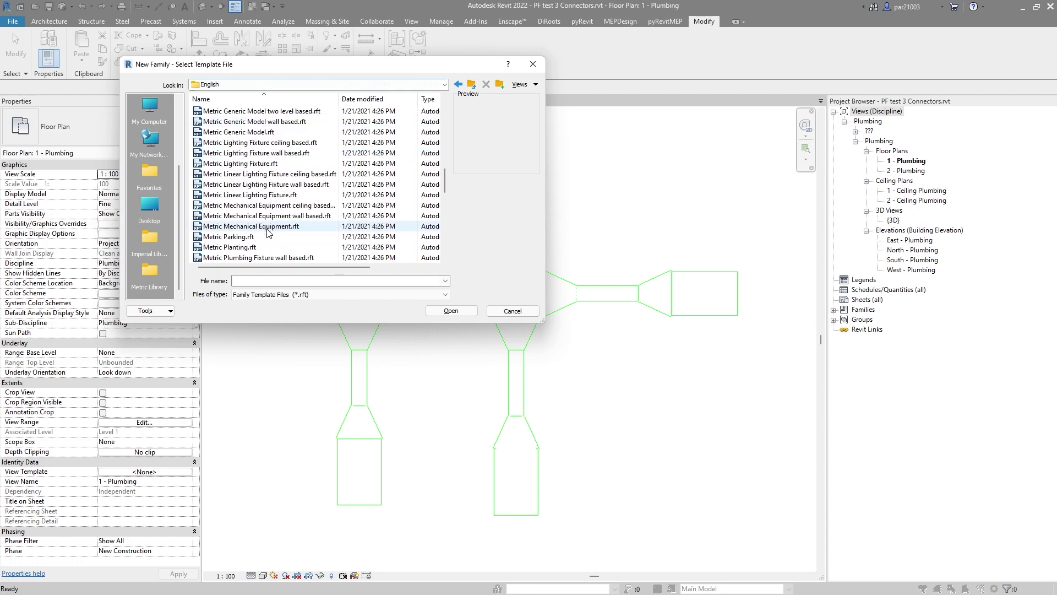
scroll(268, 232, down, 3)
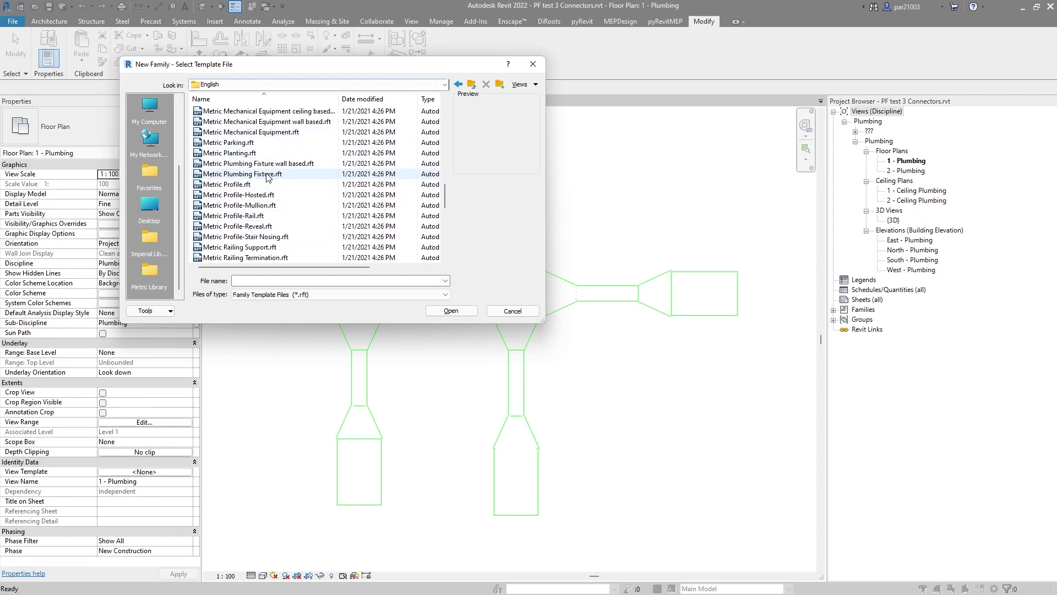
scroll(277, 235, down, 1)
scroll(277, 236, down, 4)
scroll(278, 228, up, 2)
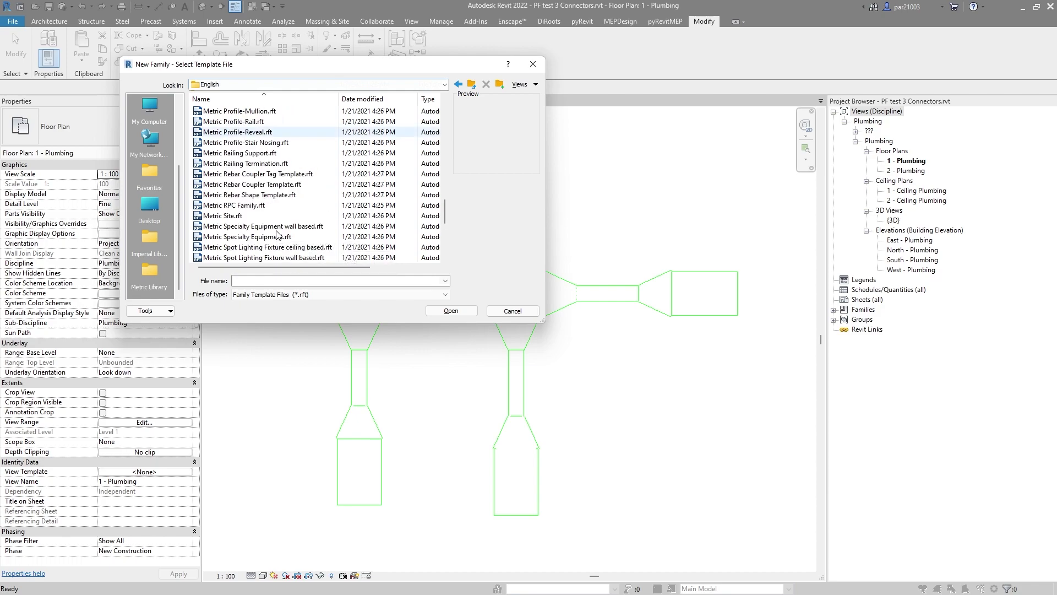
scroll(279, 221, up, 3)
scroll(279, 221, up, 2)
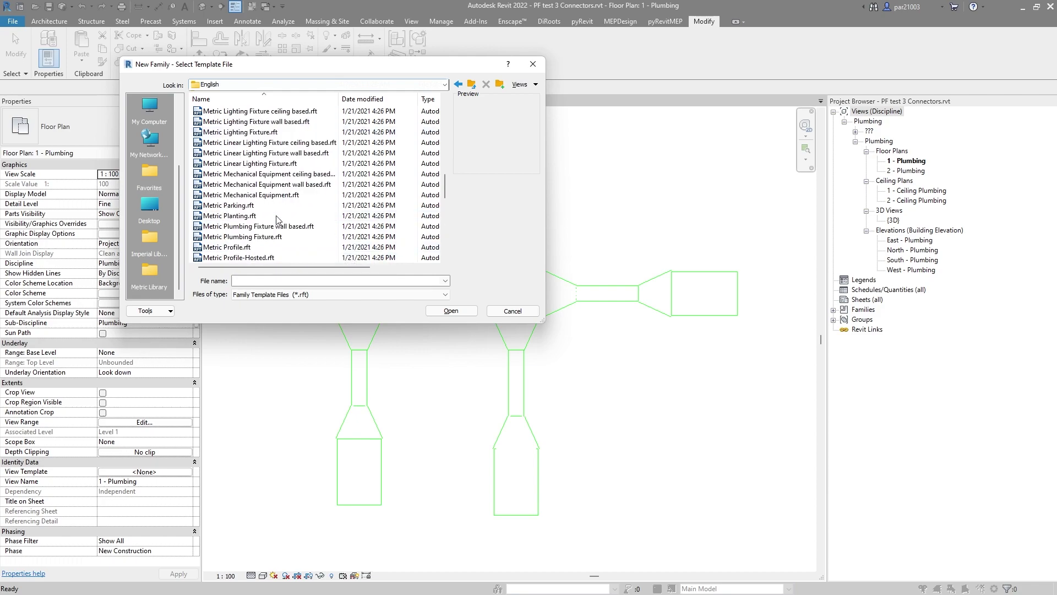
scroll(277, 219, down, 2)
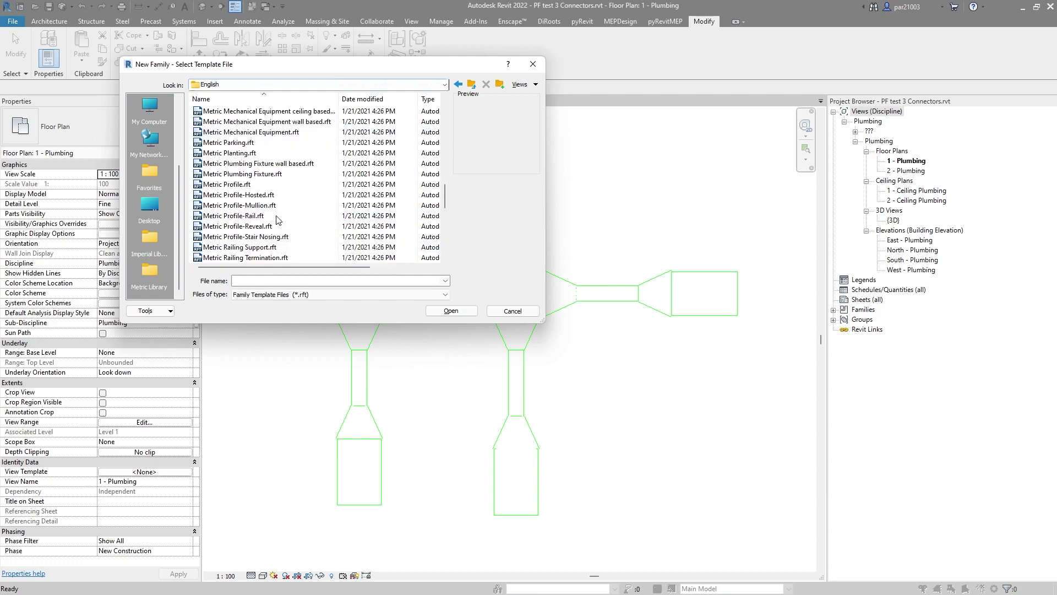
scroll(277, 219, down, 3)
scroll(277, 219, down, 5)
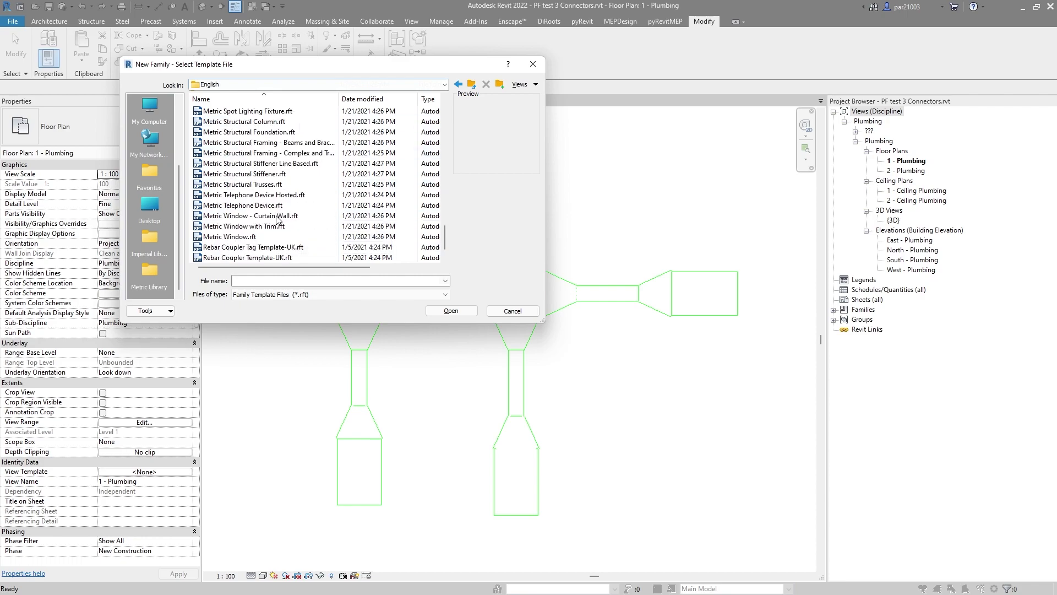
scroll(277, 220, up, 15)
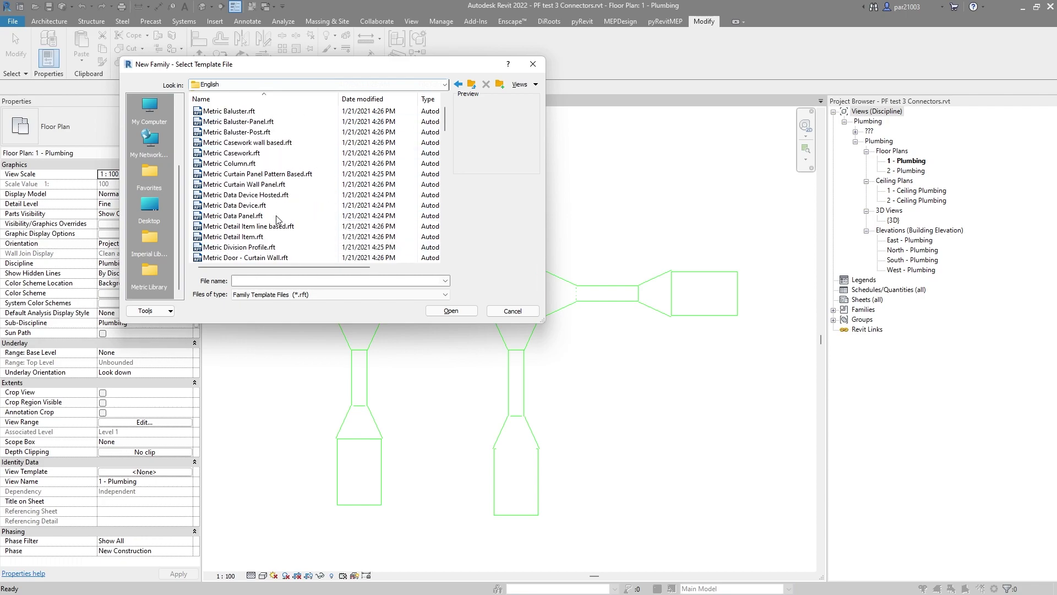
scroll(277, 220, down, 7)
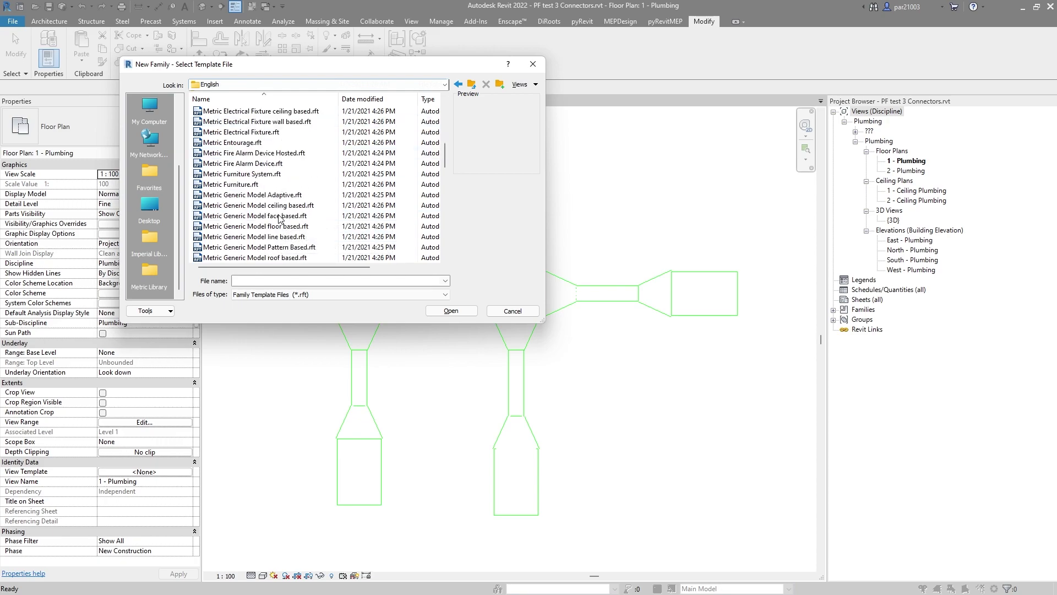
click(269, 195)
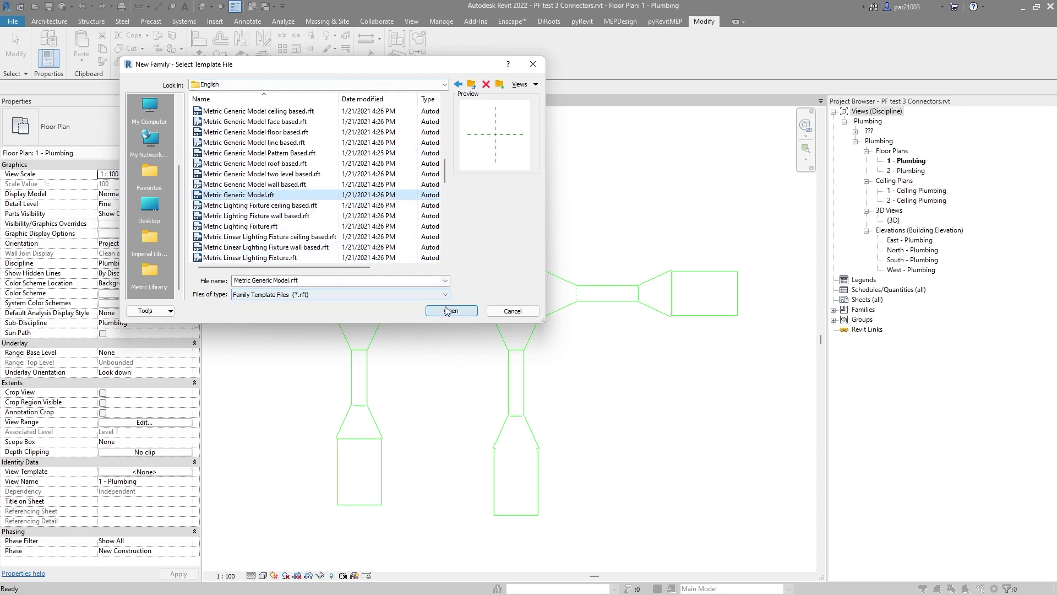
click(449, 311)
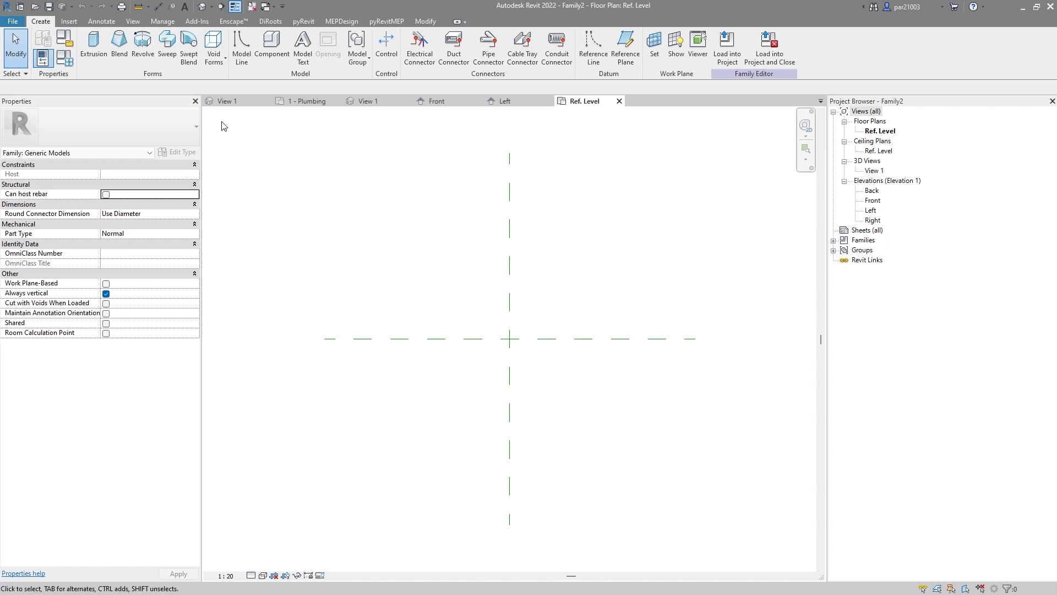
click(94, 44)
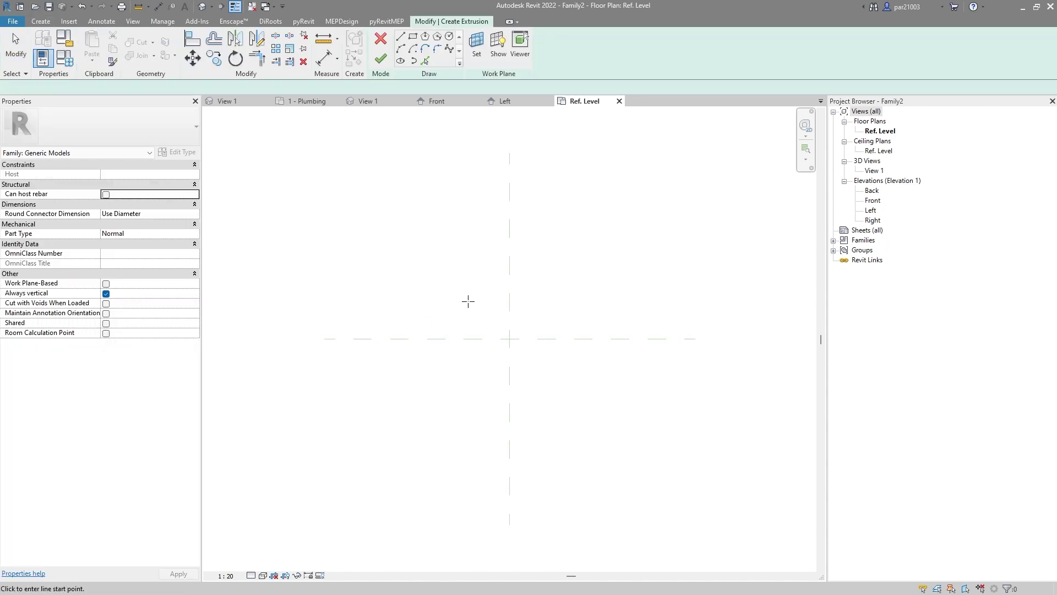
click(455, 255)
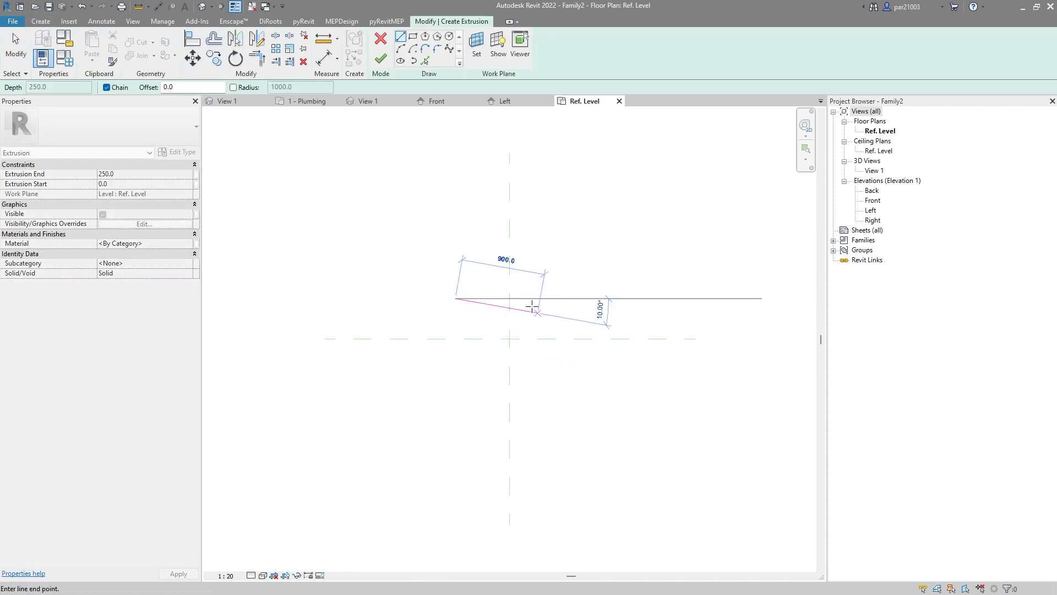
key(Escape)
key(Escape)
key(Escape)
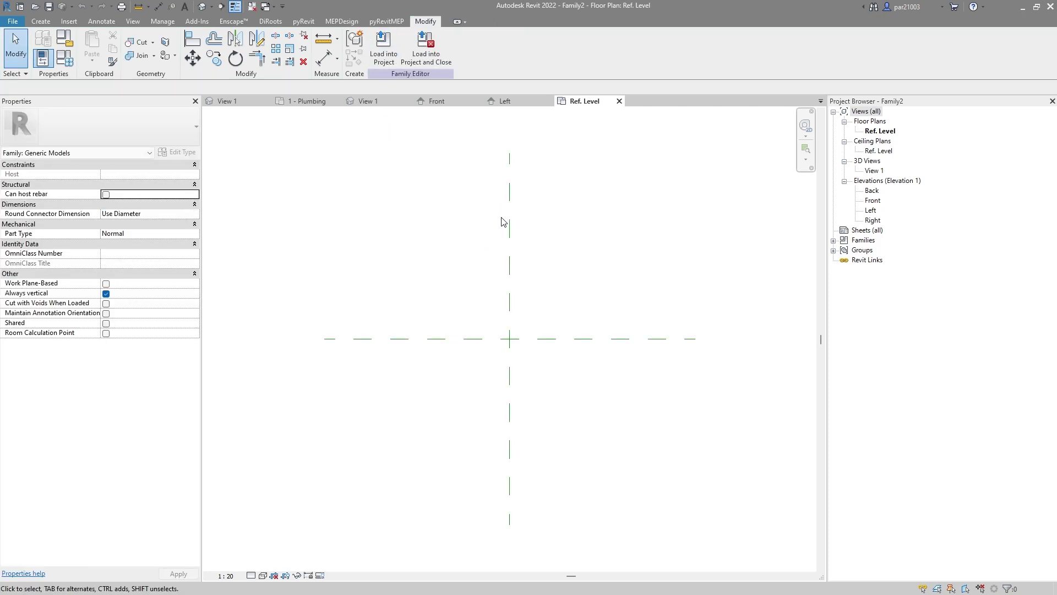
Draw two vertical reference planes, one about 975 mm left and one about 900 mm right of the vertical centre plane
key(r)
key(p)
click(419, 208)
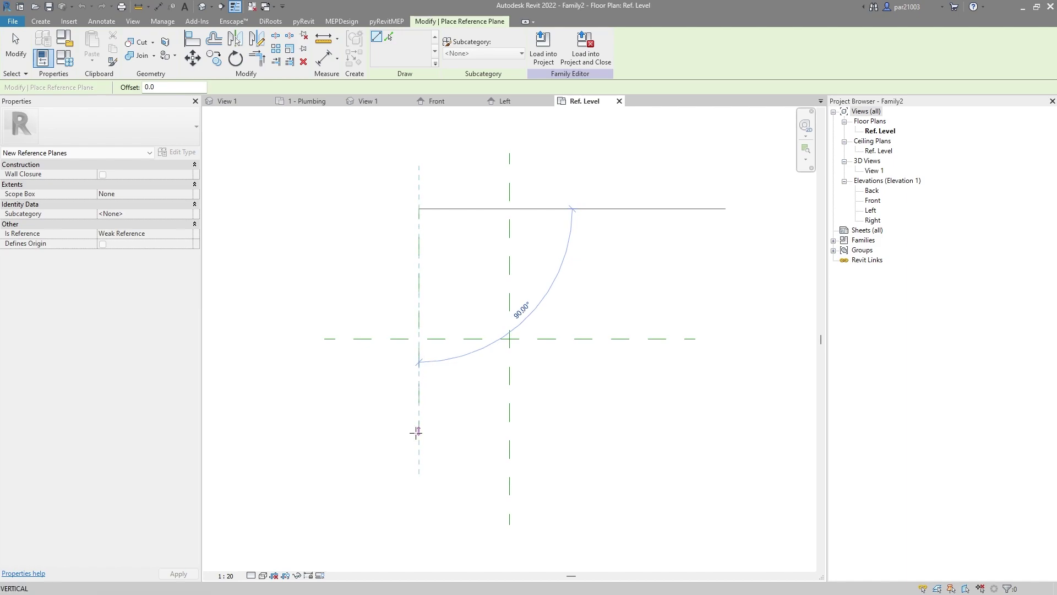
click(419, 456)
click(593, 209)
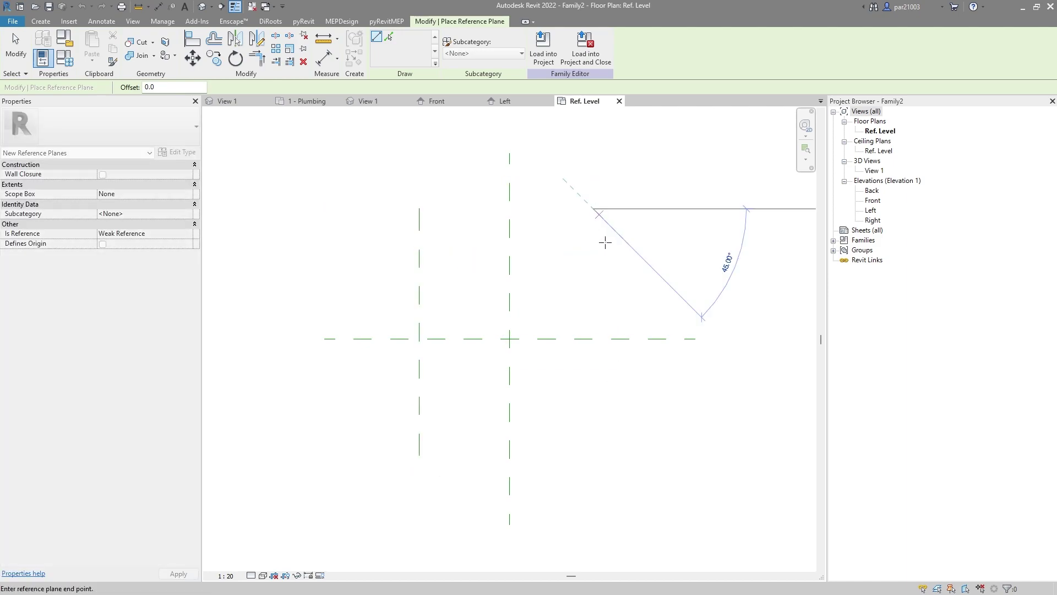
click(594, 456)
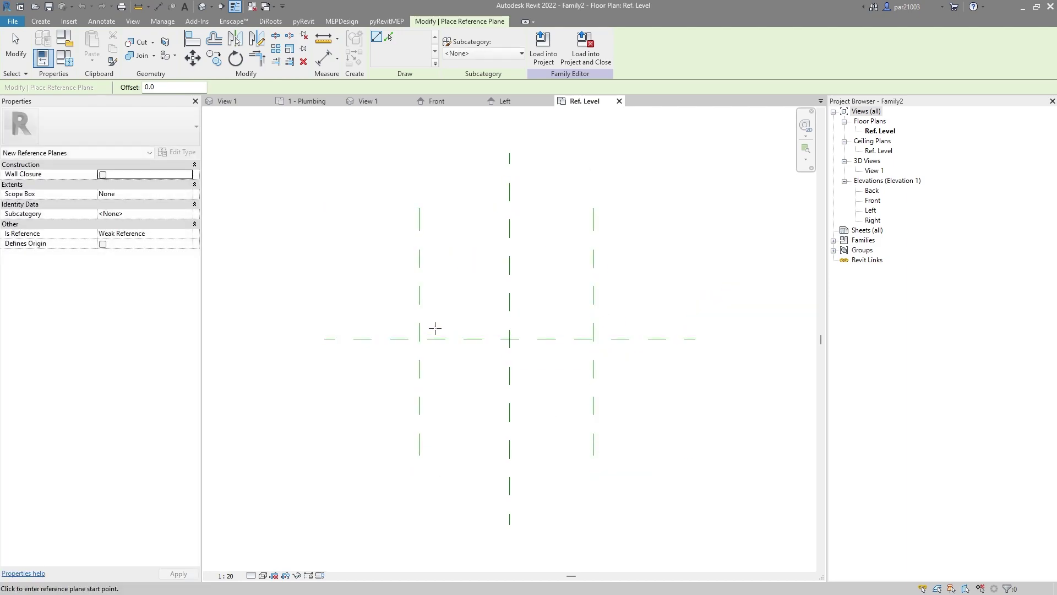
Draw two horizontal reference planes, one about 735 mm above and one about 700 mm below the horizontal centre plane
click(350, 271)
click(695, 270)
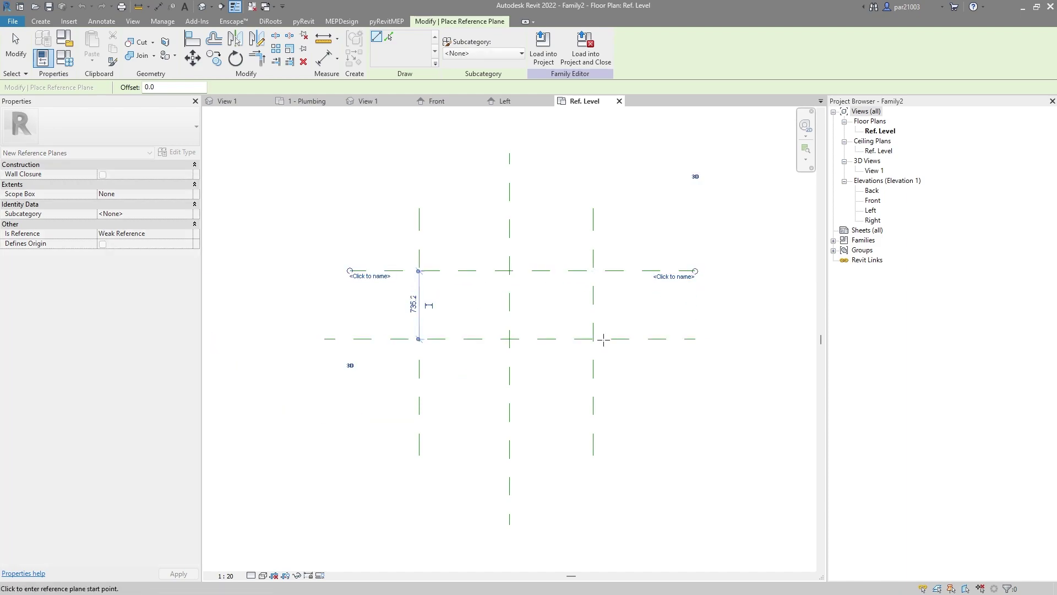
click(361, 416)
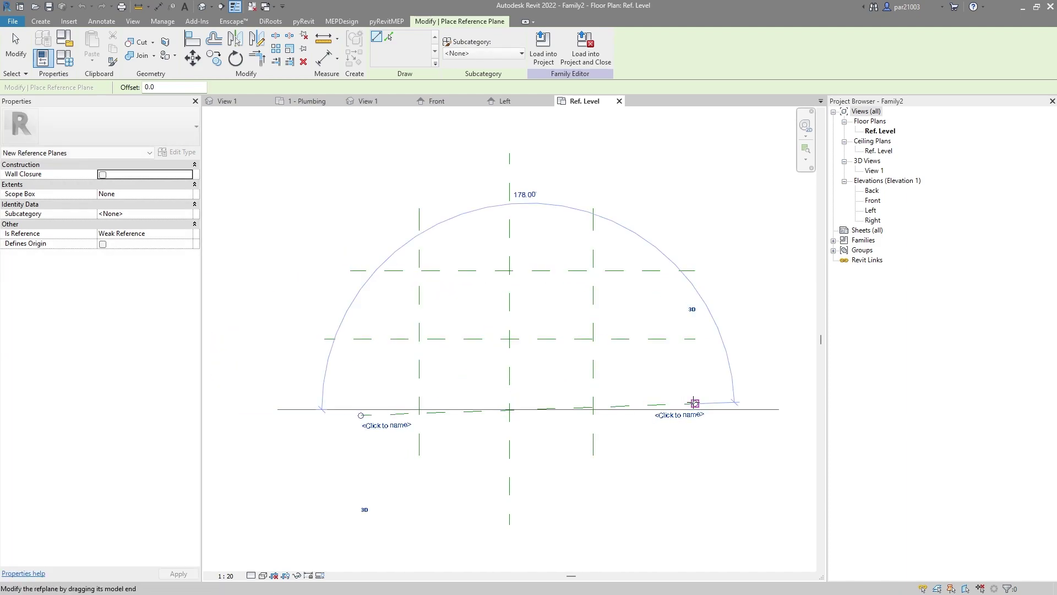
key(Escape)
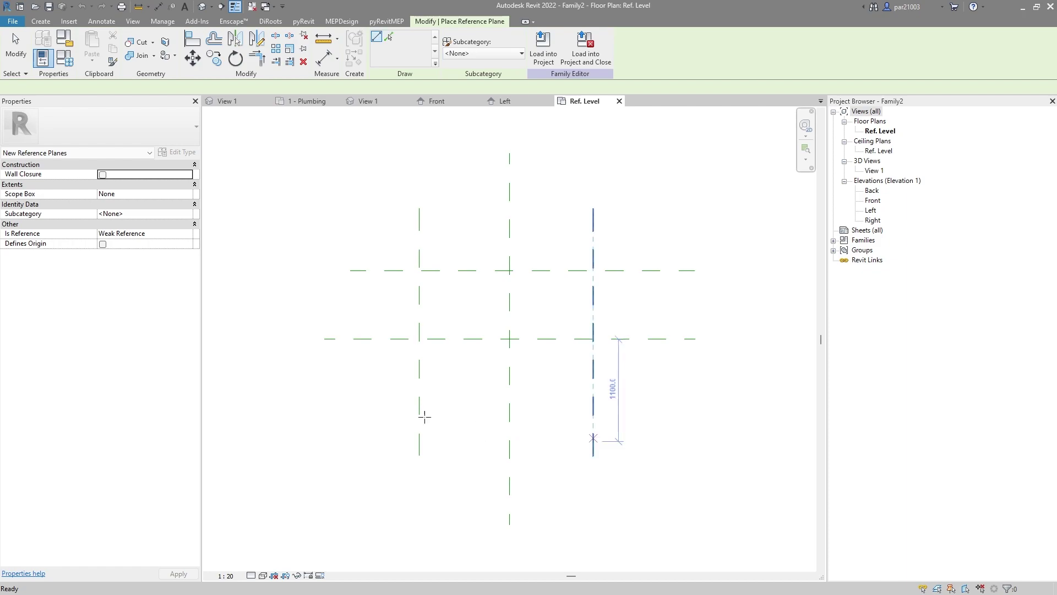
click(350, 404)
click(714, 404)
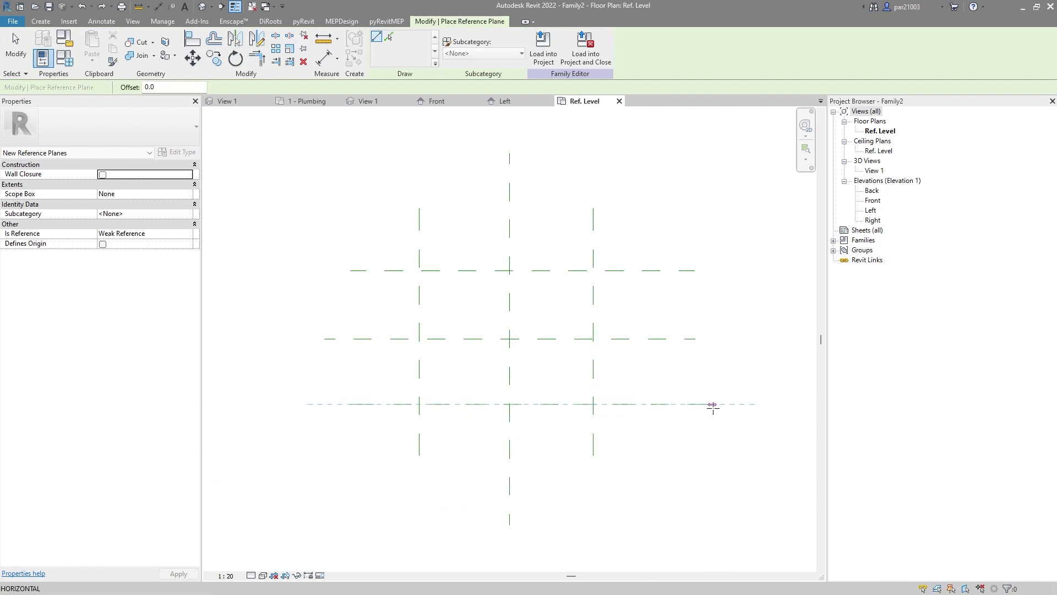
key(Escape)
key(Escape)
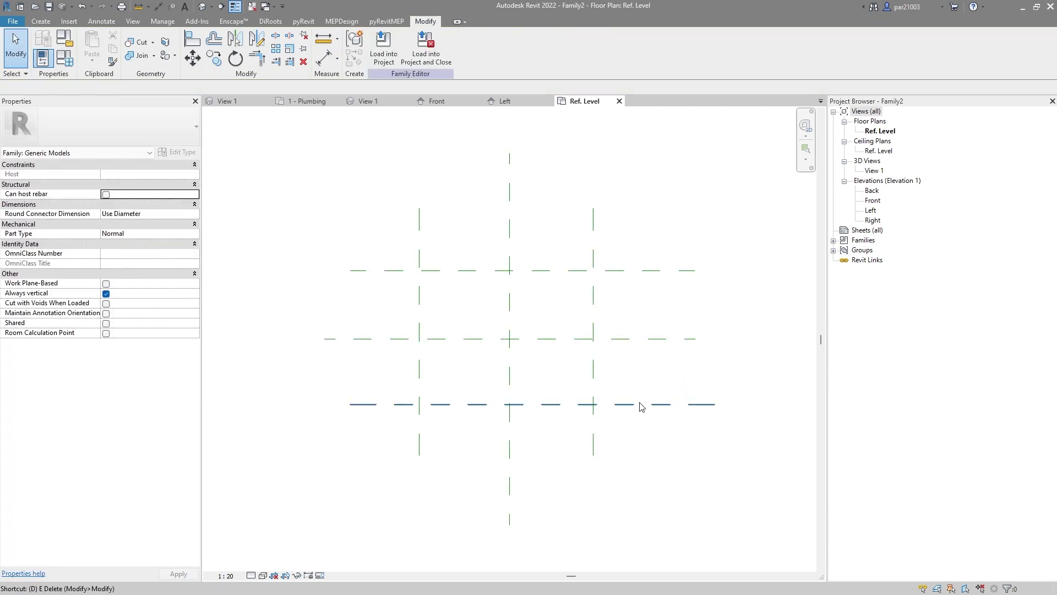
Add a continuous aligned dimension across the three horizontal reference planes, placed left of the vertical planes
key(i)
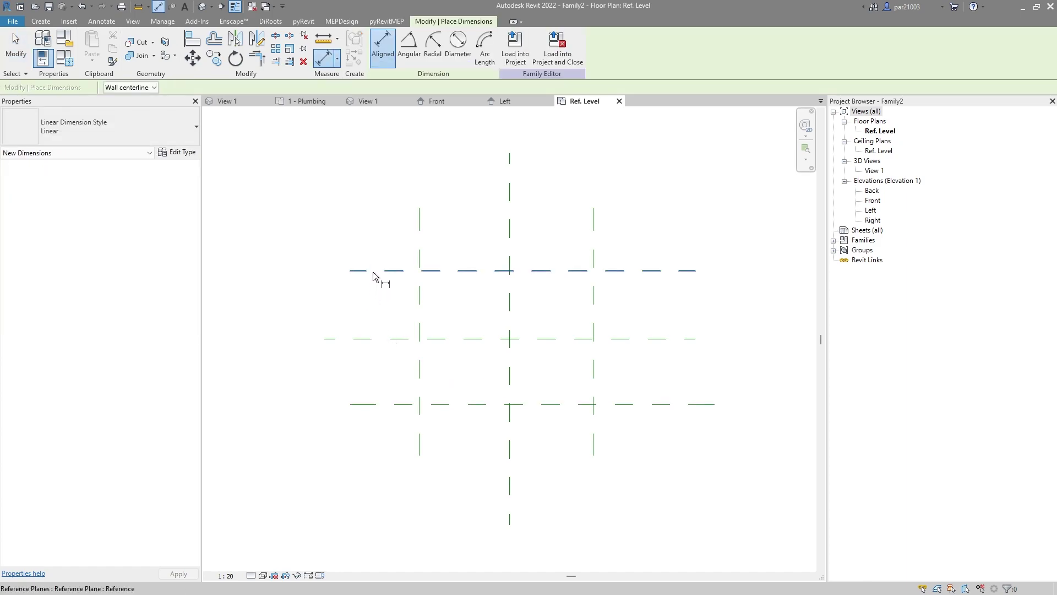
click(389, 271)
click(392, 339)
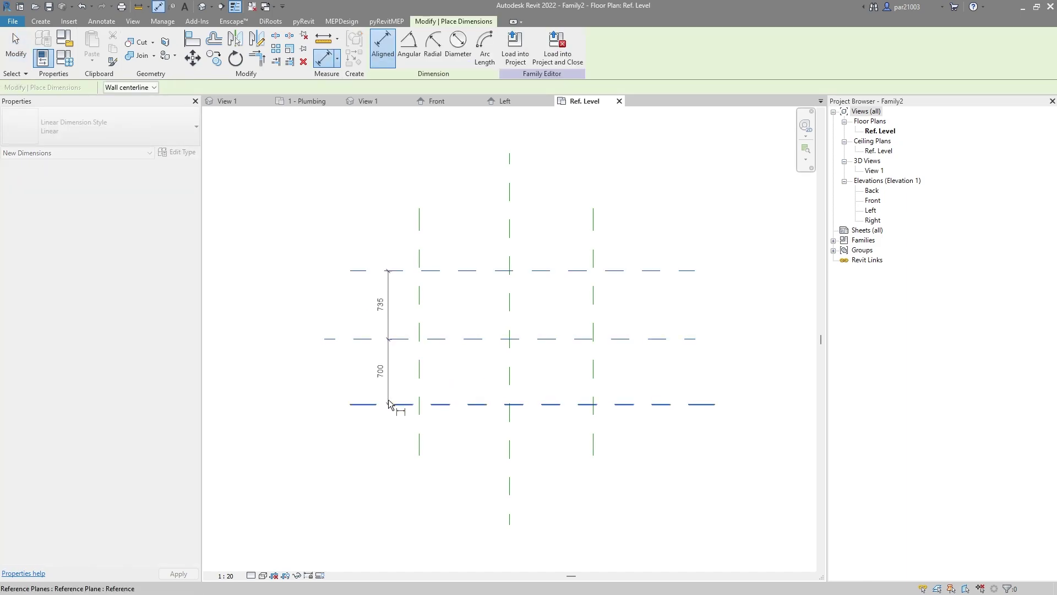
click(389, 404)
click(354, 319)
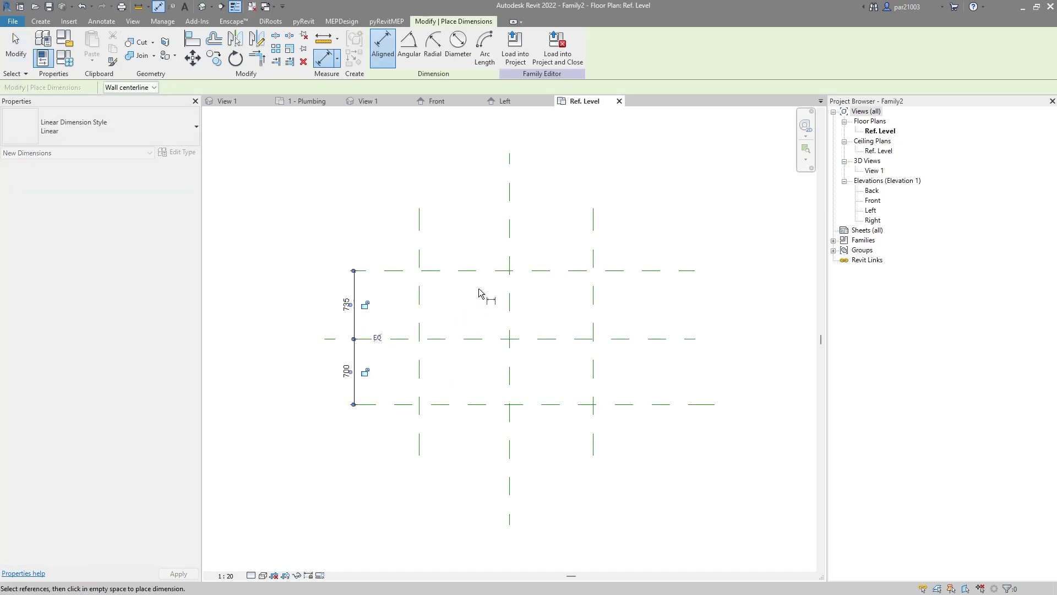
Add a continuous aligned dimension across the three vertical reference planes, placed above the horizontal planes
click(418, 252)
click(510, 242)
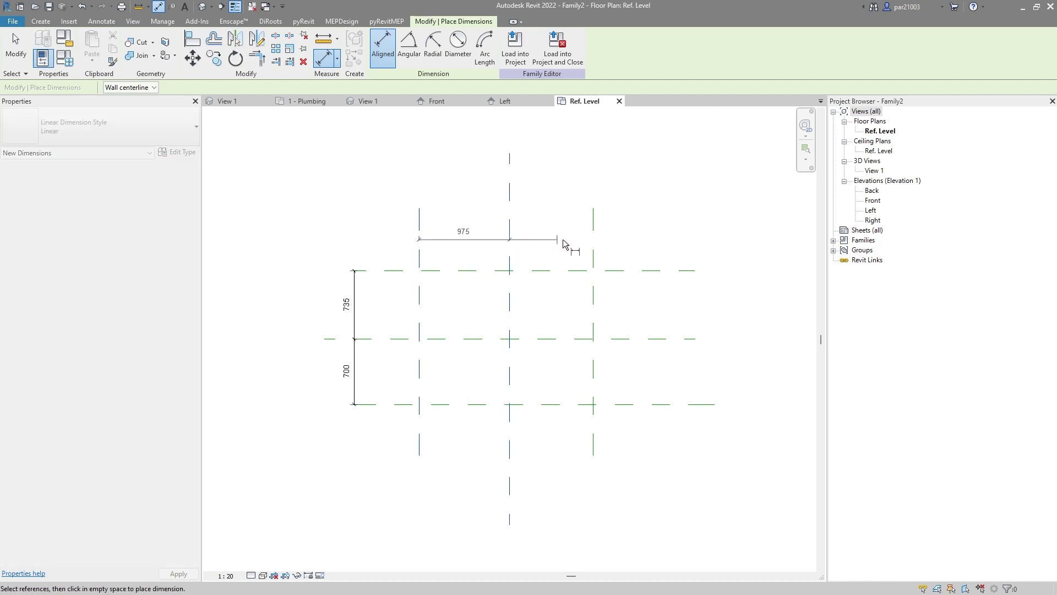
click(593, 243)
click(672, 231)
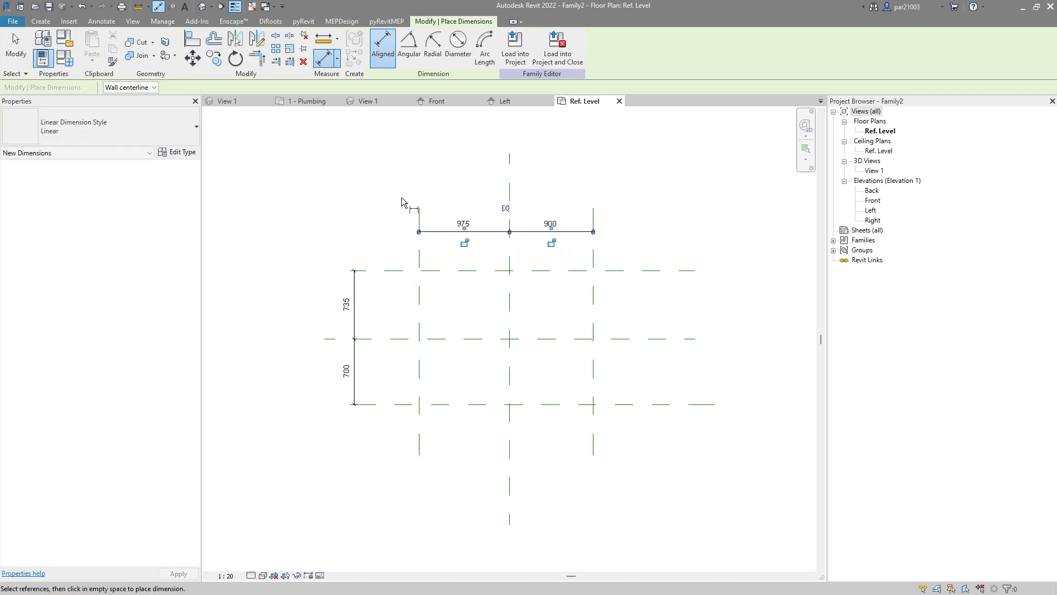
Add overall aligned dimensions between the two outer vertical planes and between the two outer horizontal planes
click(420, 217)
click(594, 217)
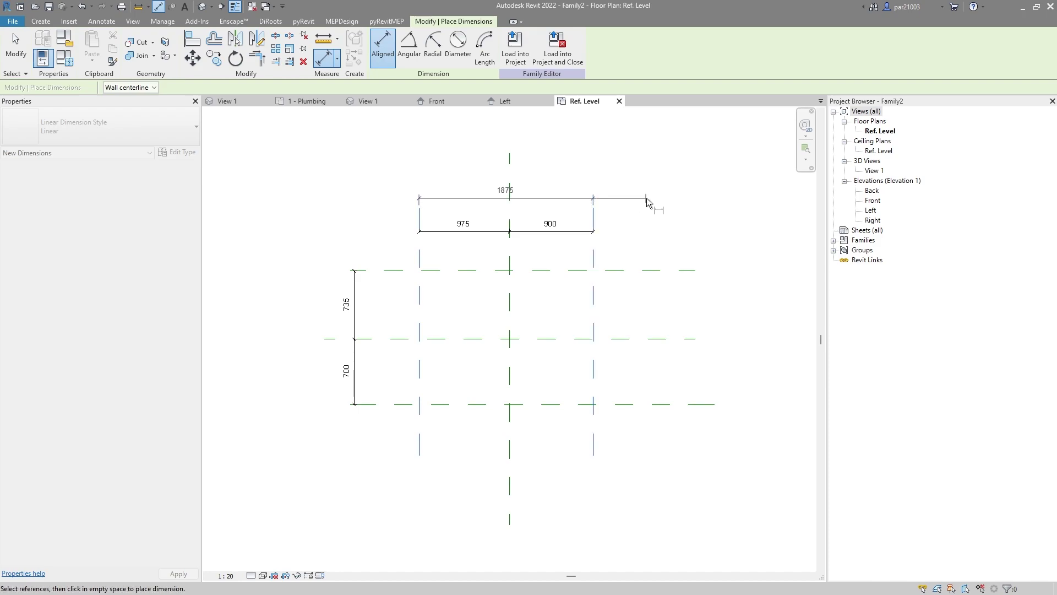
click(647, 197)
click(392, 270)
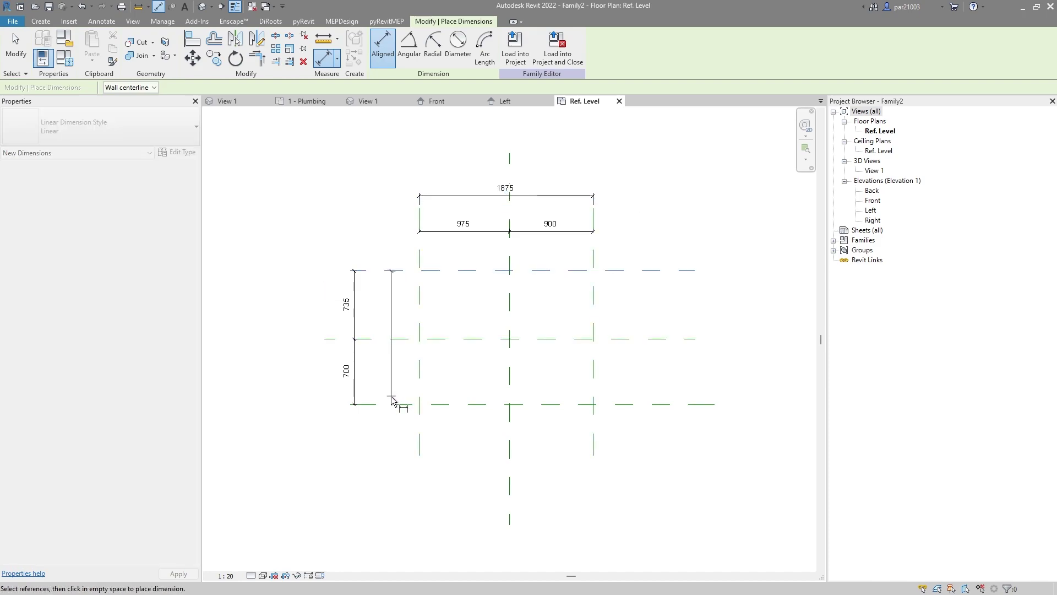
click(391, 404)
click(328, 308)
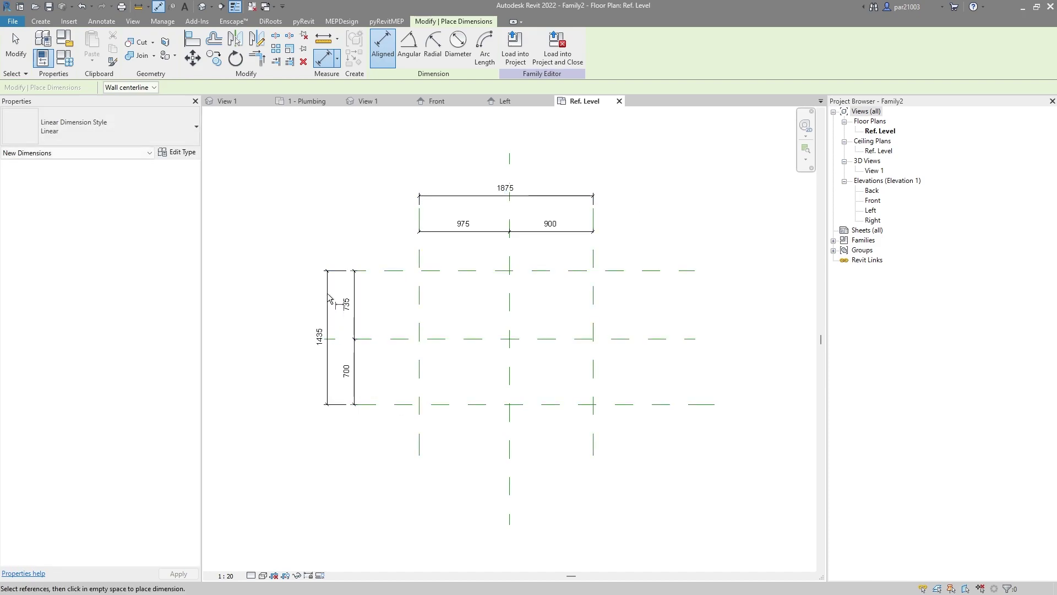
scroll(337, 225, up, 1)
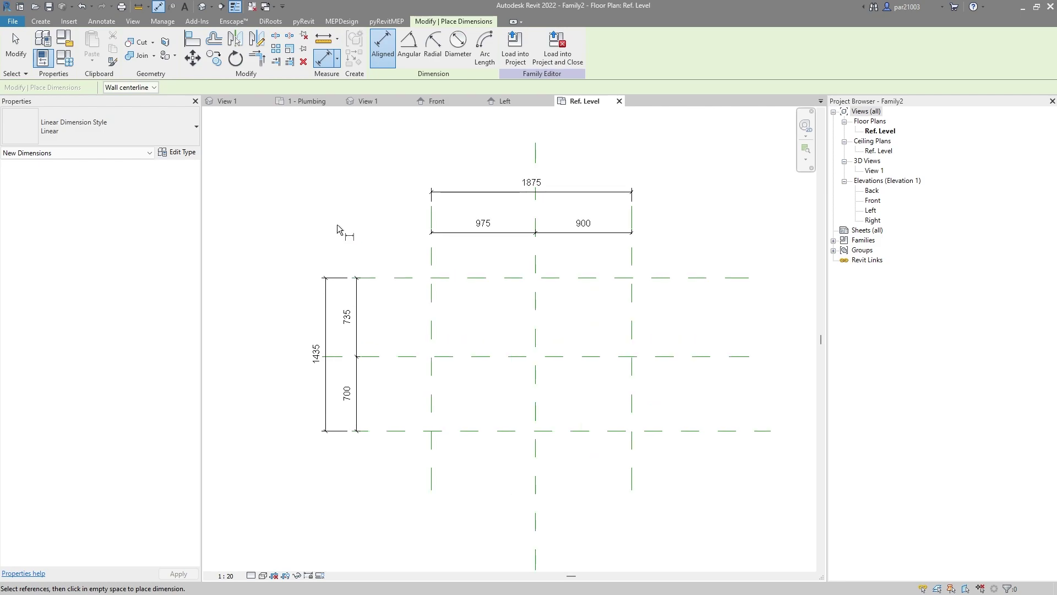
Apply the equality constraint to both continuous dimensions so the outer planes are centred on the centre planes
key(Escape)
click(467, 235)
click(535, 206)
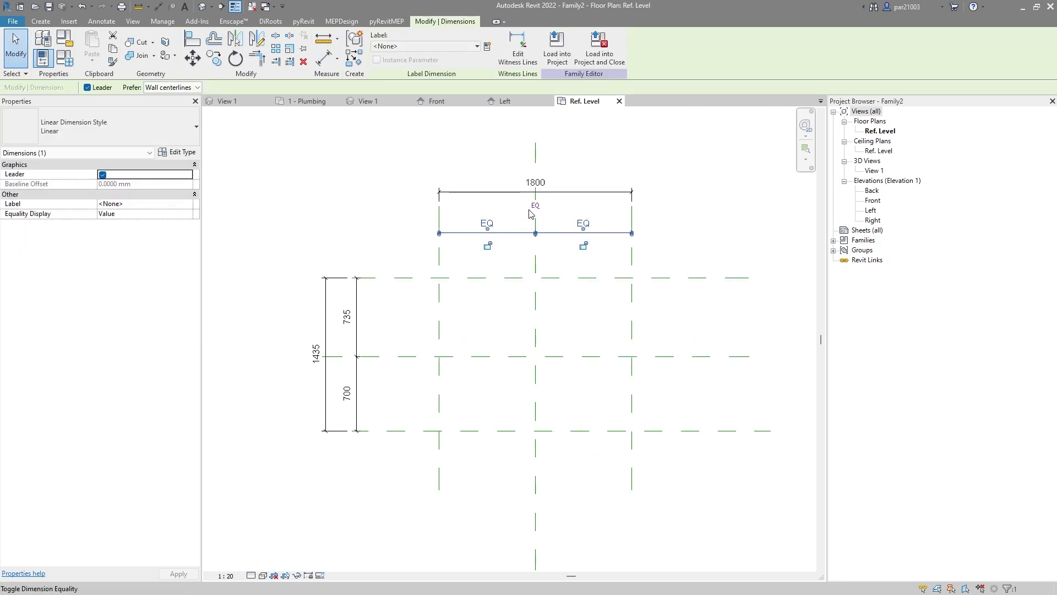
click(357, 330)
click(384, 356)
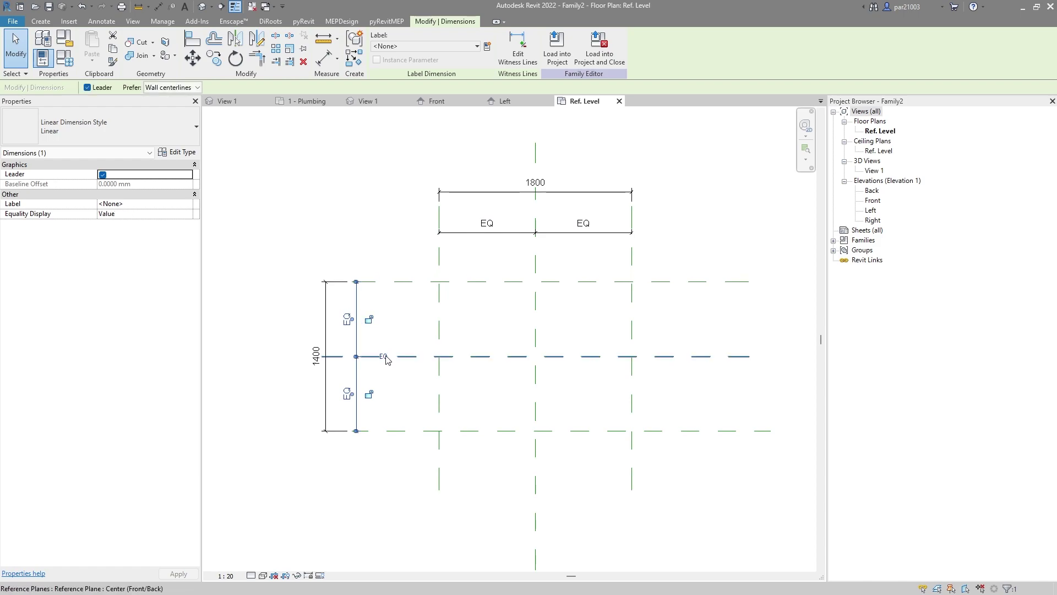
click(379, 257)
scroll(380, 256, down, 2)
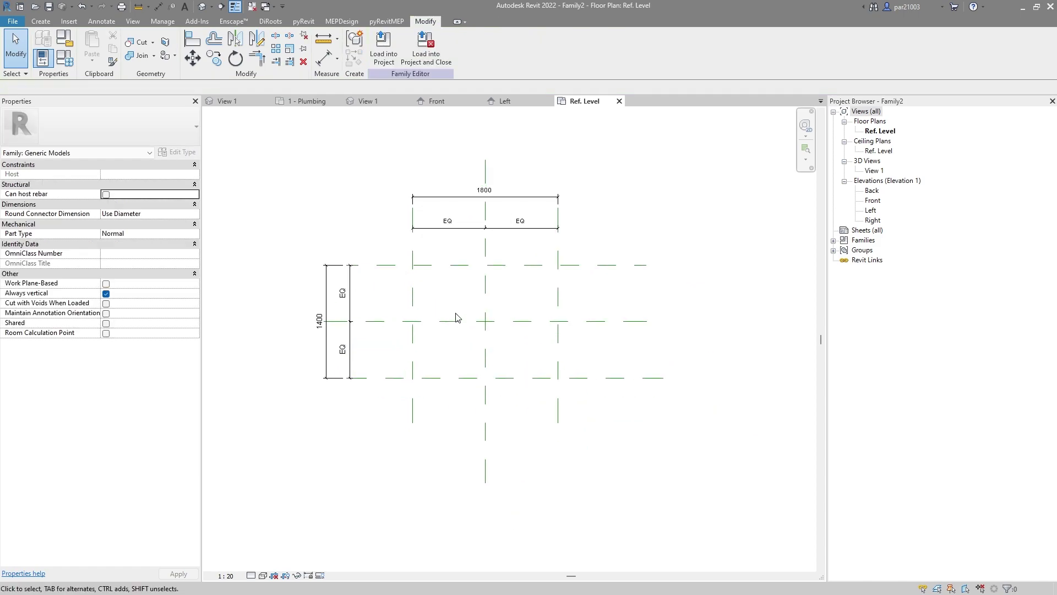
click(450, 199)
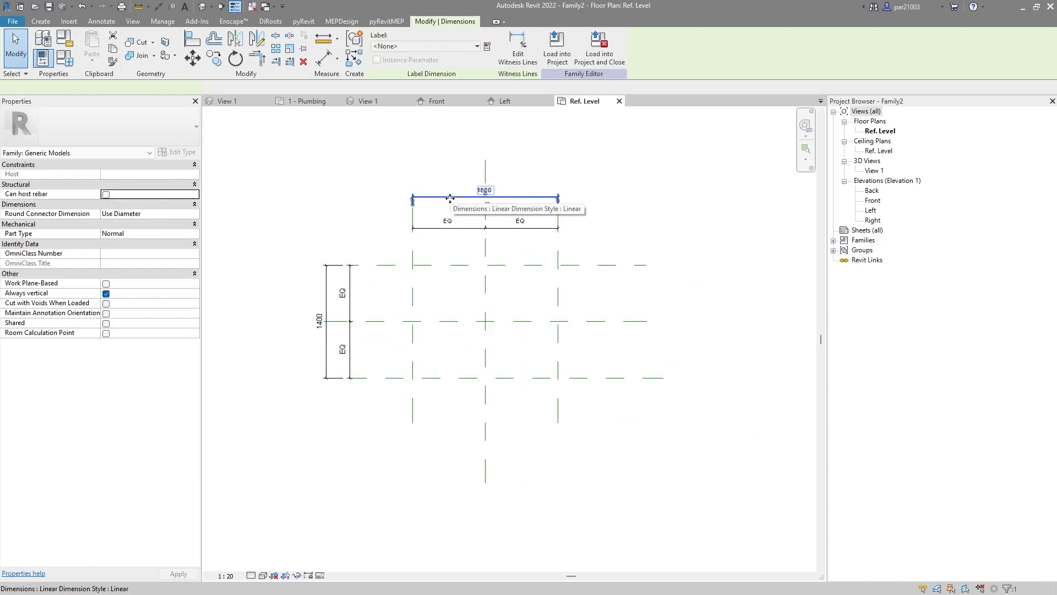
click(353, 252)
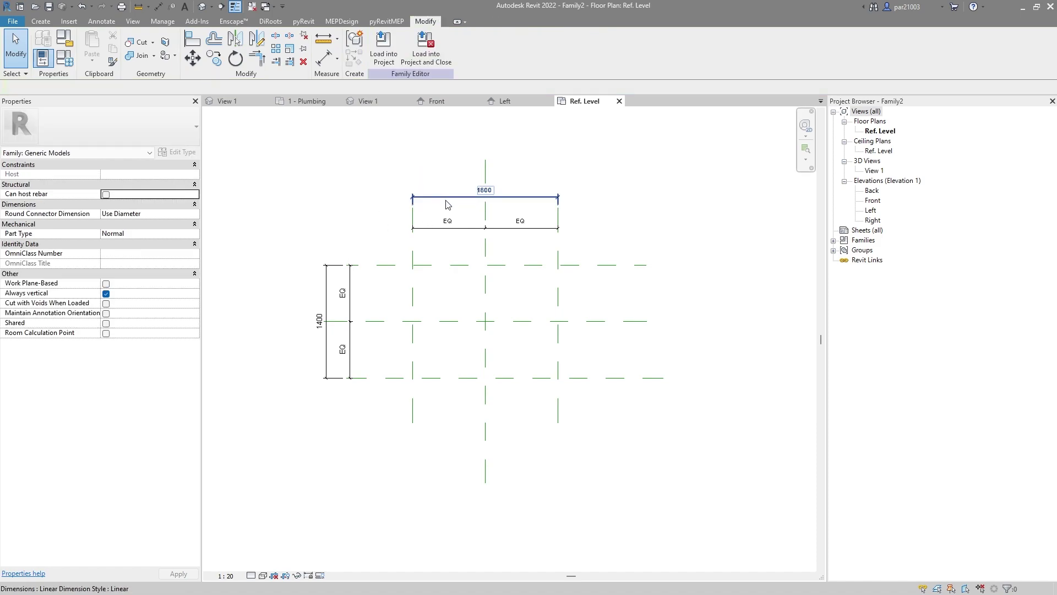
click(70, 65)
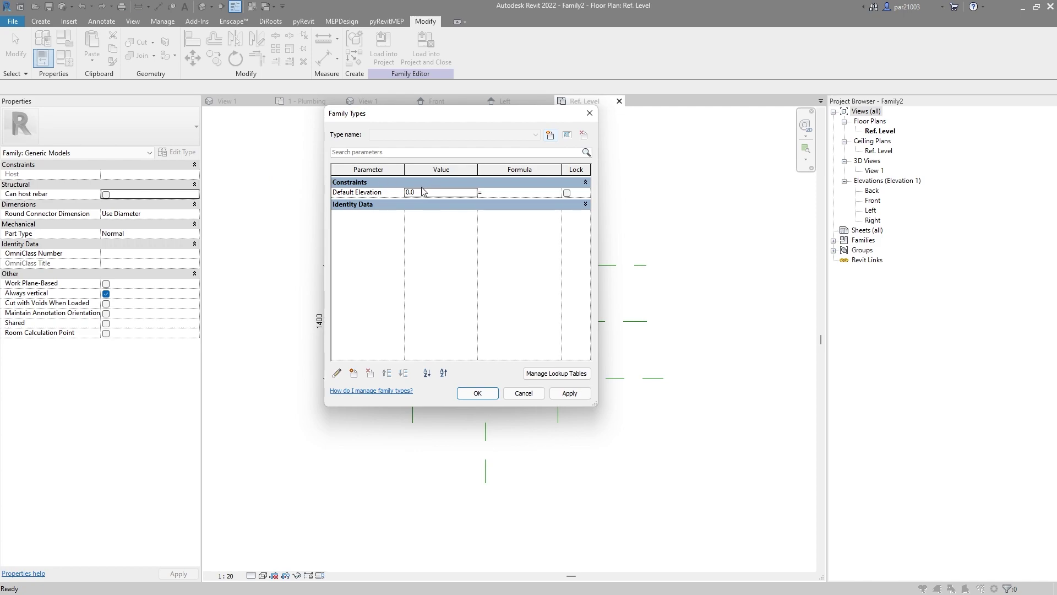
click(510, 392)
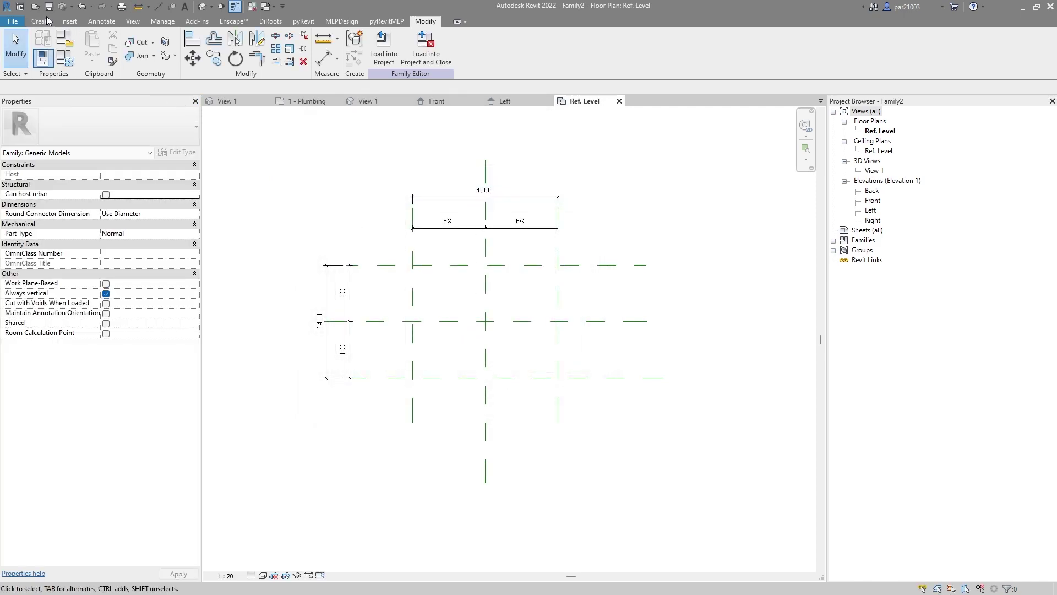
Start an extrusion and sketch an 1800 by 1400 mm rectangle between the intersections of the outer reference planes
click(41, 20)
click(93, 47)
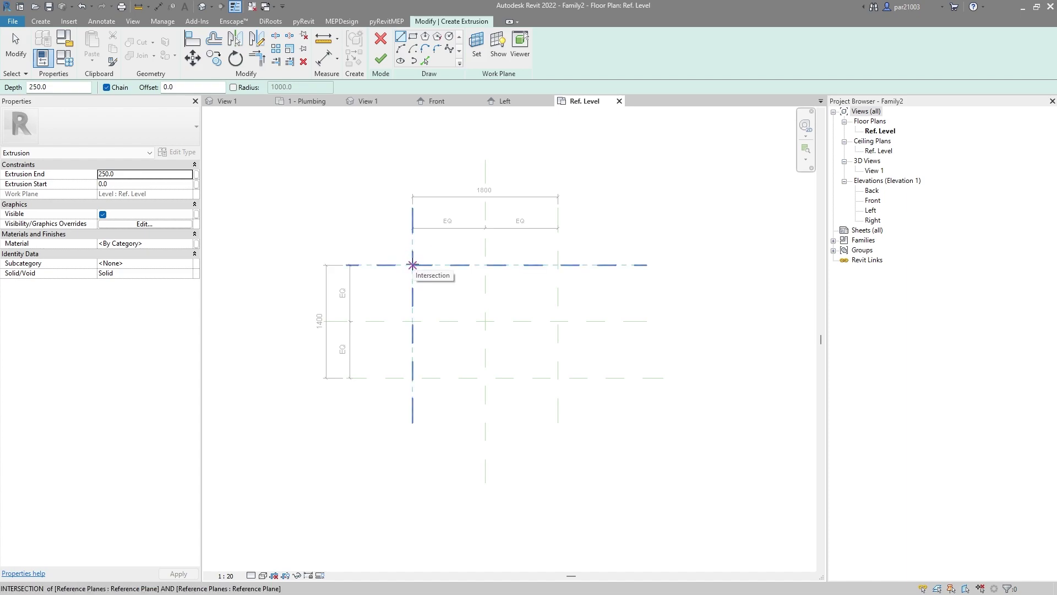
click(413, 265)
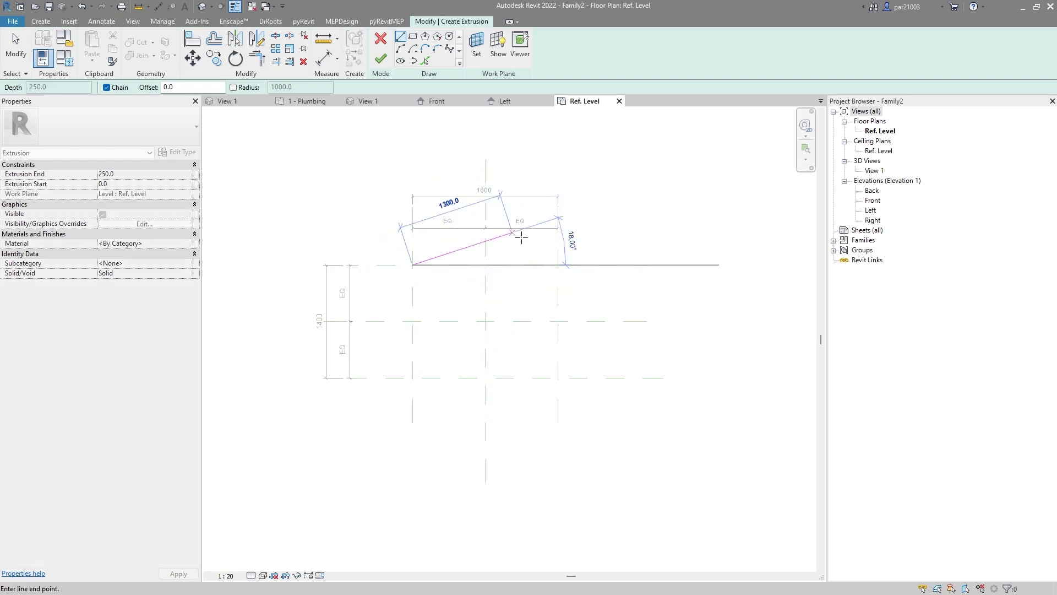
click(413, 36)
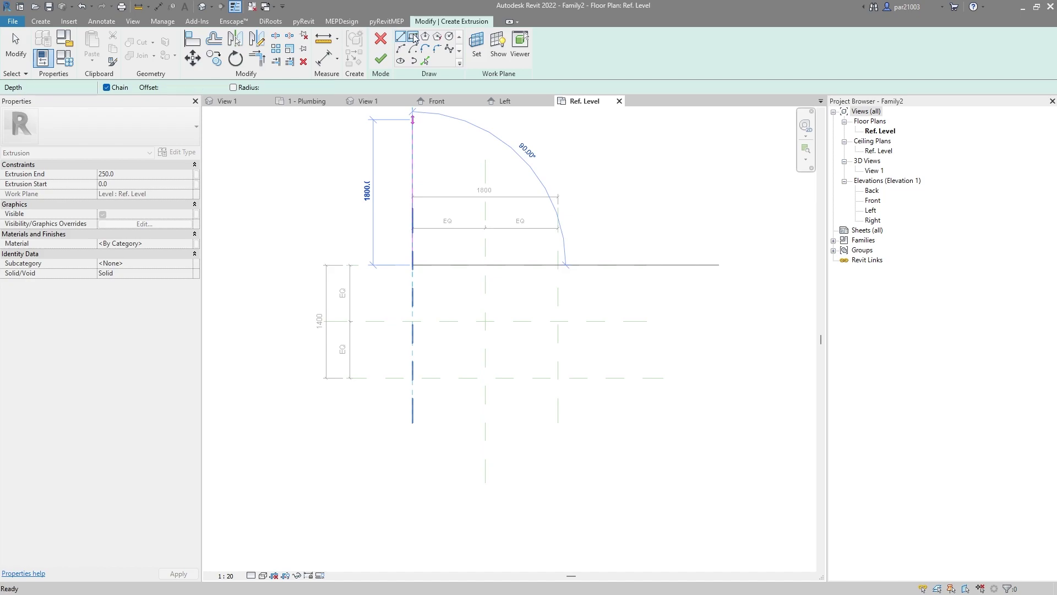
click(412, 265)
click(558, 377)
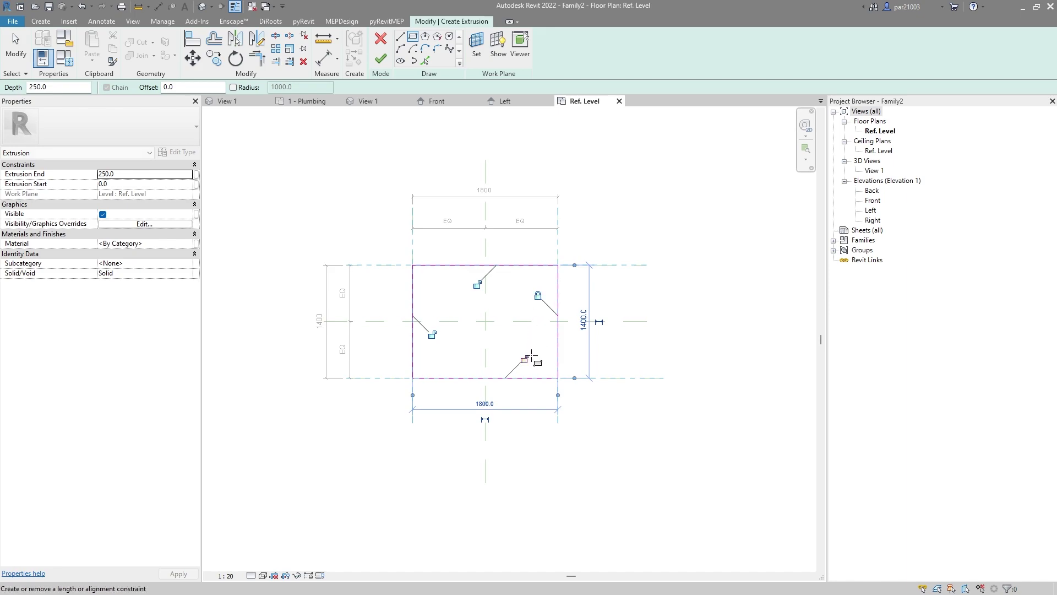
Lock the rectangle's edges to the outer reference planes and finish the extrusion with a depth of 250 mm
click(525, 359)
click(432, 335)
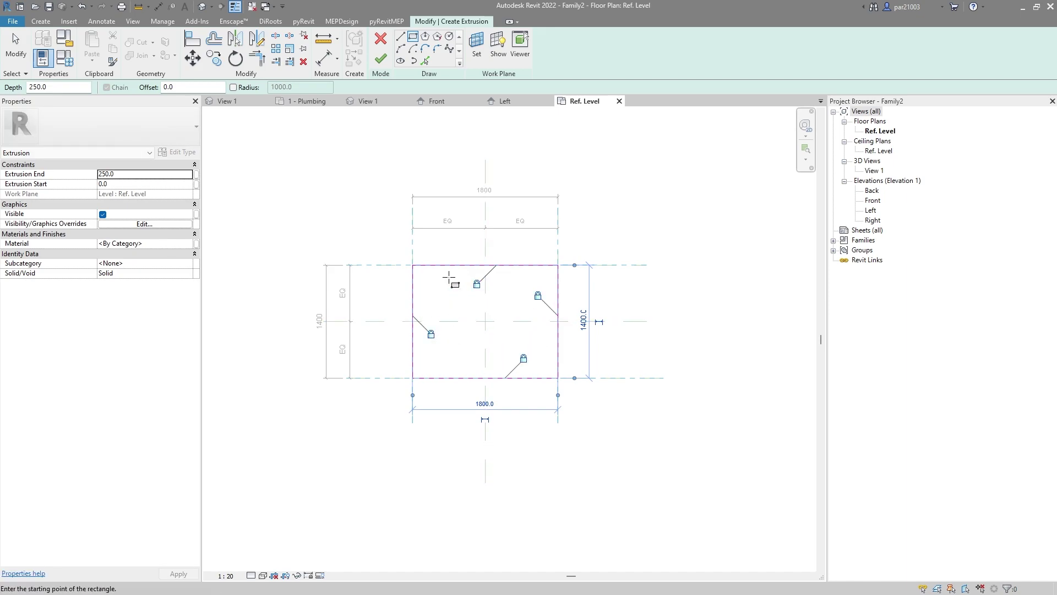
click(381, 59)
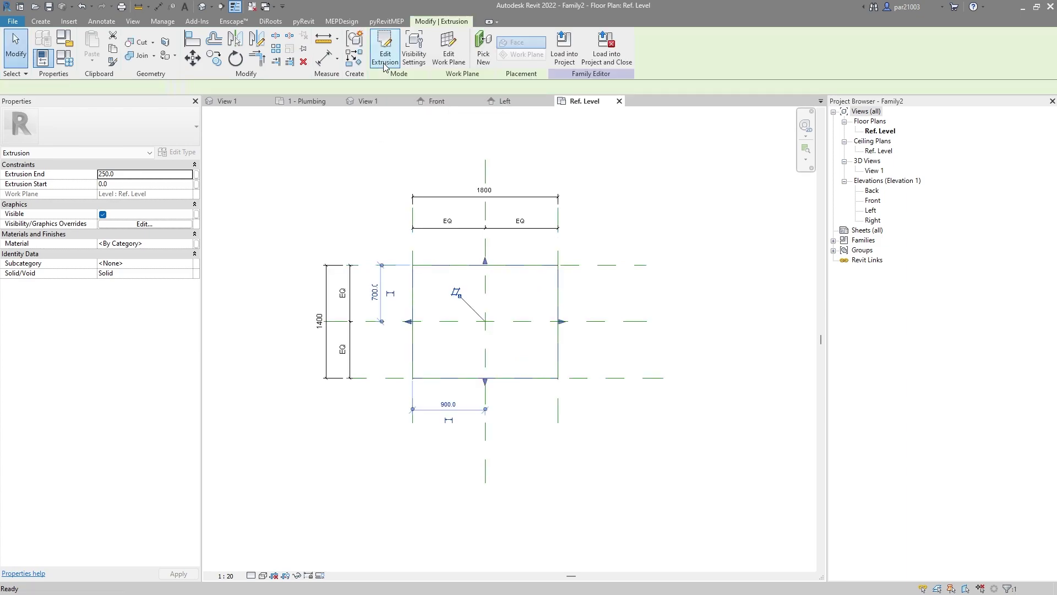
Leave the floor plan and open the family's 3D view to work on the box extrusion
scroll(507, 310, down, 2)
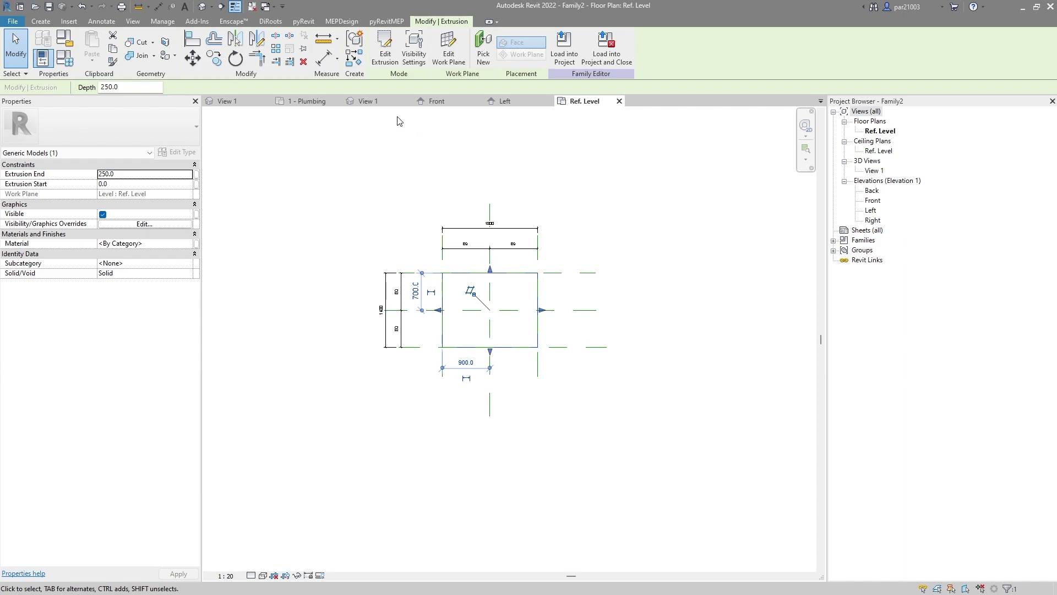
click(388, 104)
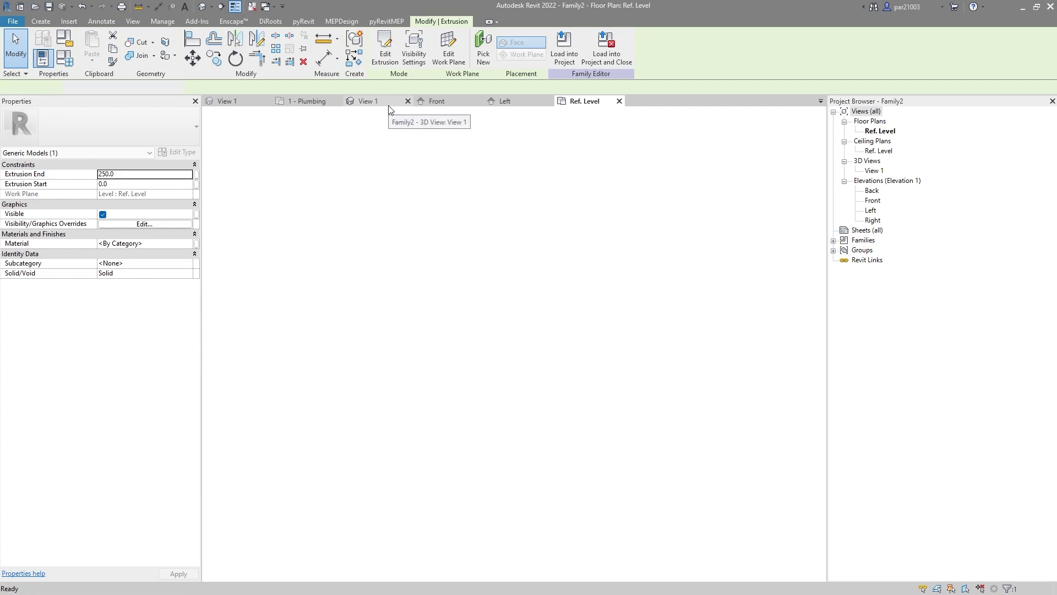
click(595, 435)
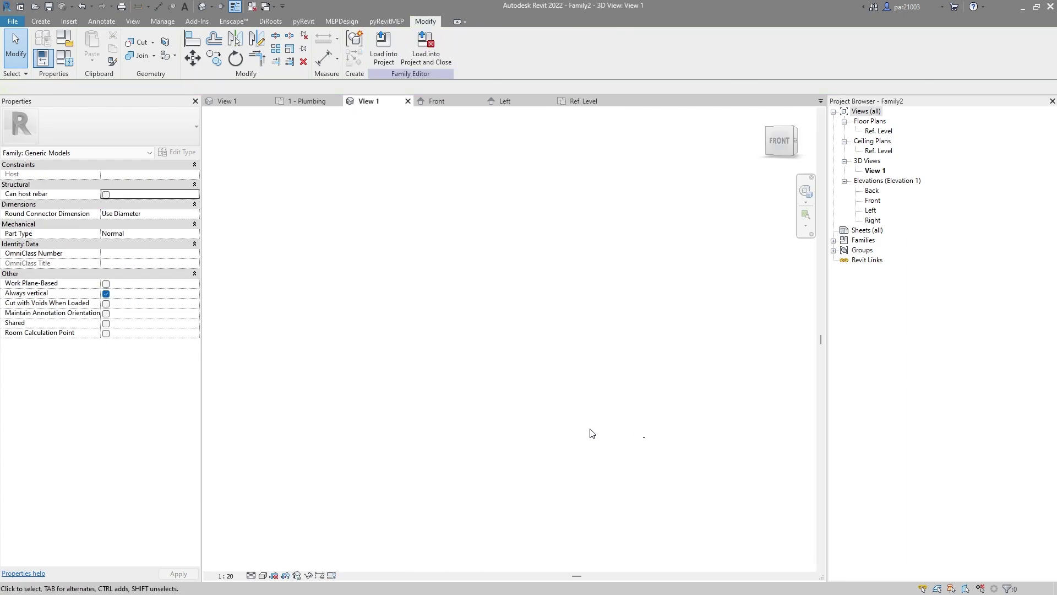
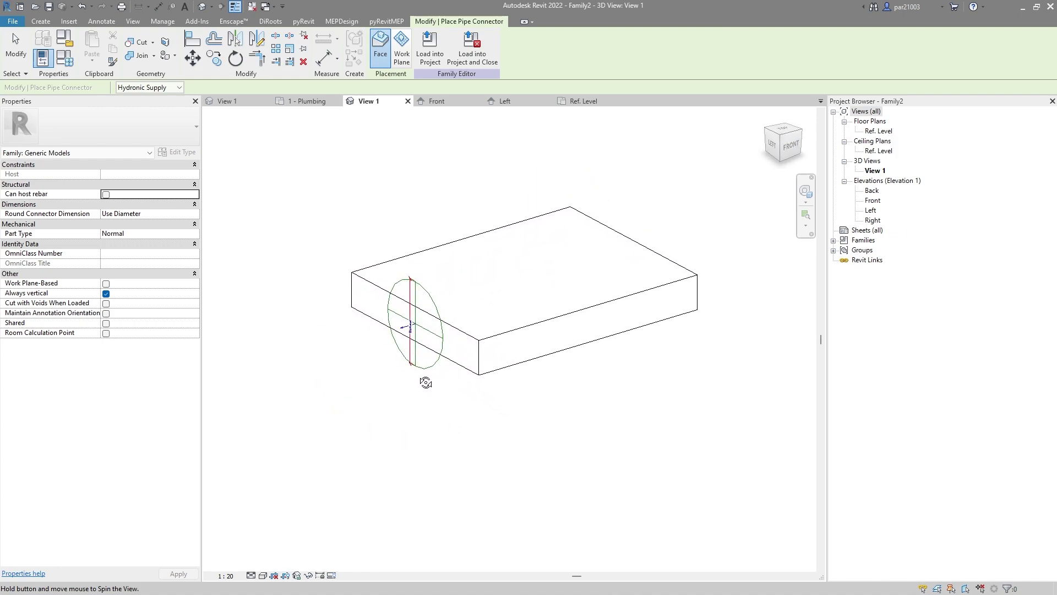
Place Hydronic Supply pipe connectors on the box's opposite left and right faces, and end the placement
scroll(303, 295, up, 2)
scroll(301, 292, down, 2)
shift+middle_drag(552, 420, 457, 385)
click(497, 329)
scroll(569, 365, up, 2)
shift+middle_drag(569, 366, 377, 375)
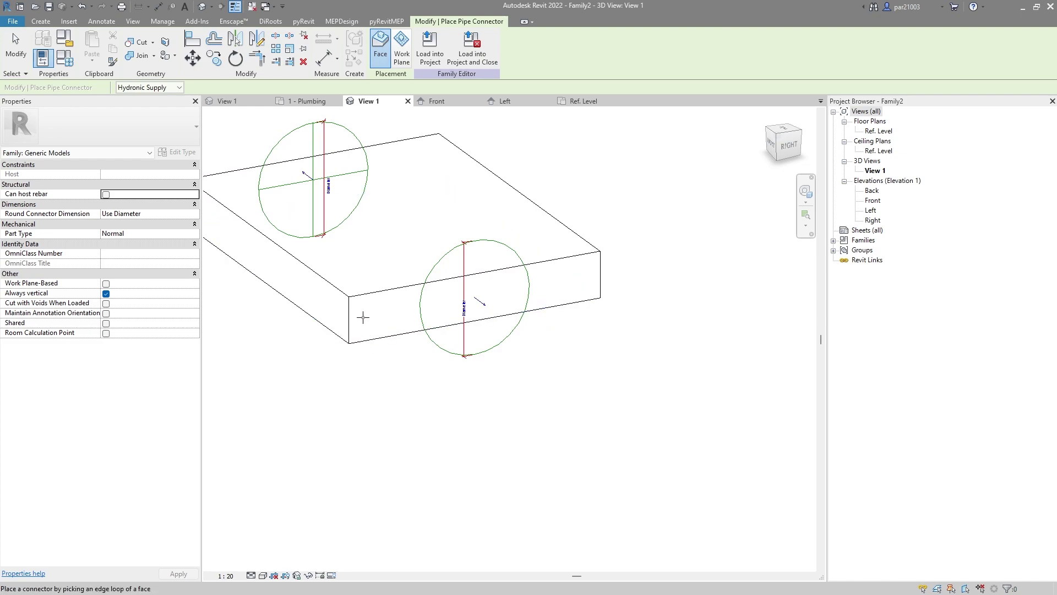
scroll(368, 309, up, 2)
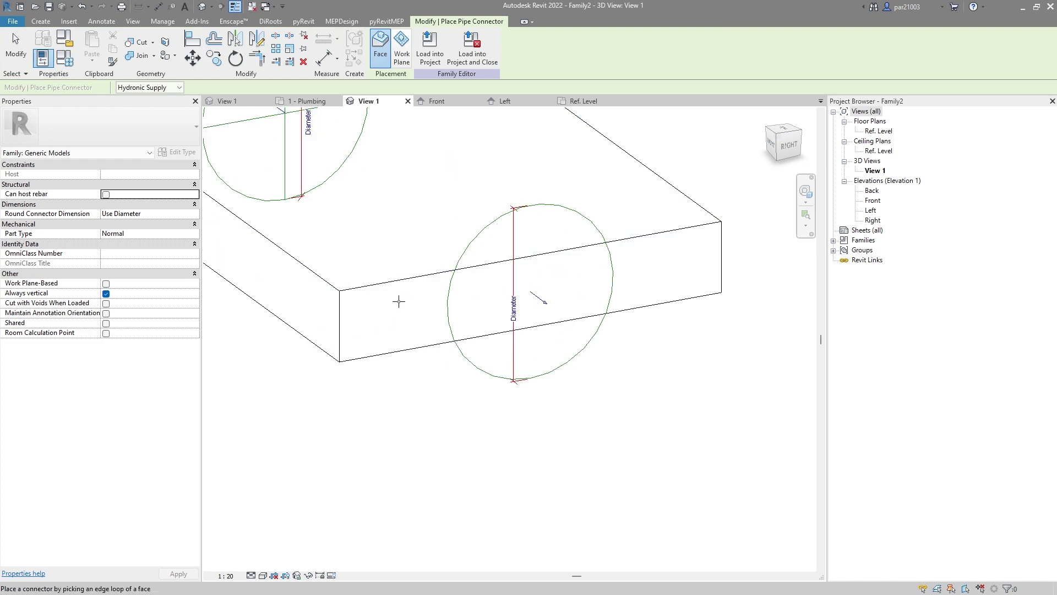
scroll(525, 354, down, 4)
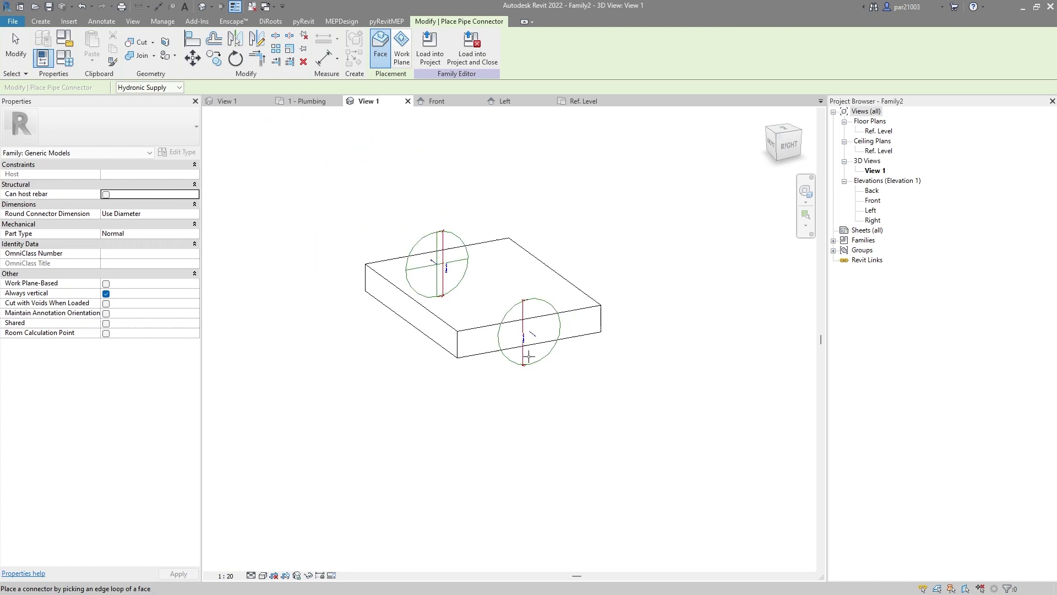
shift+middle_drag(430, 388, 685, 411)
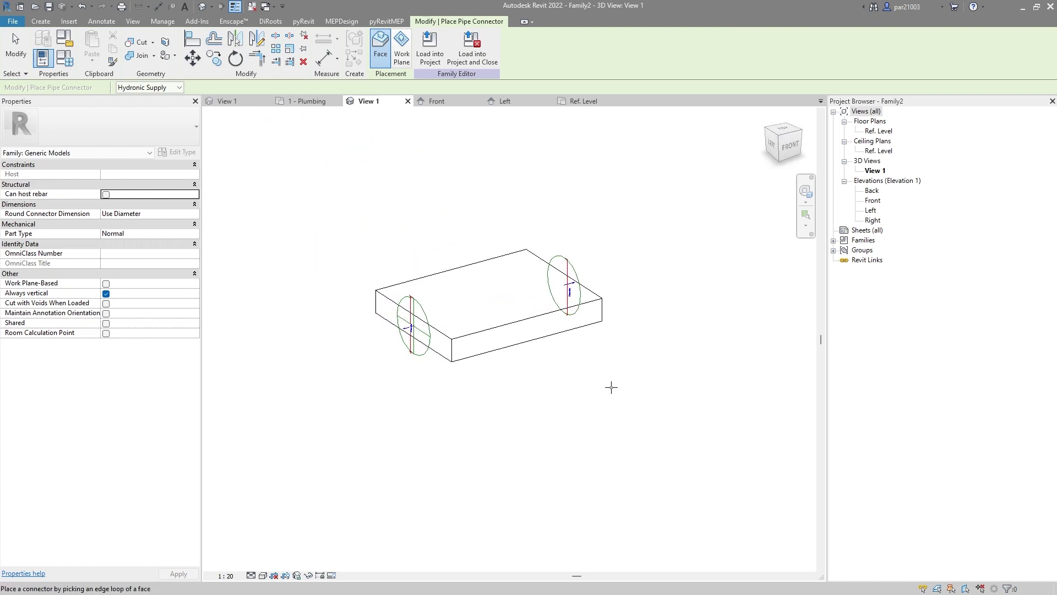
key(Escape)
Examine both pipe connectors and their direction arrows on the opposite faces of the box
scroll(402, 339, up, 5)
scroll(593, 420, down, 4)
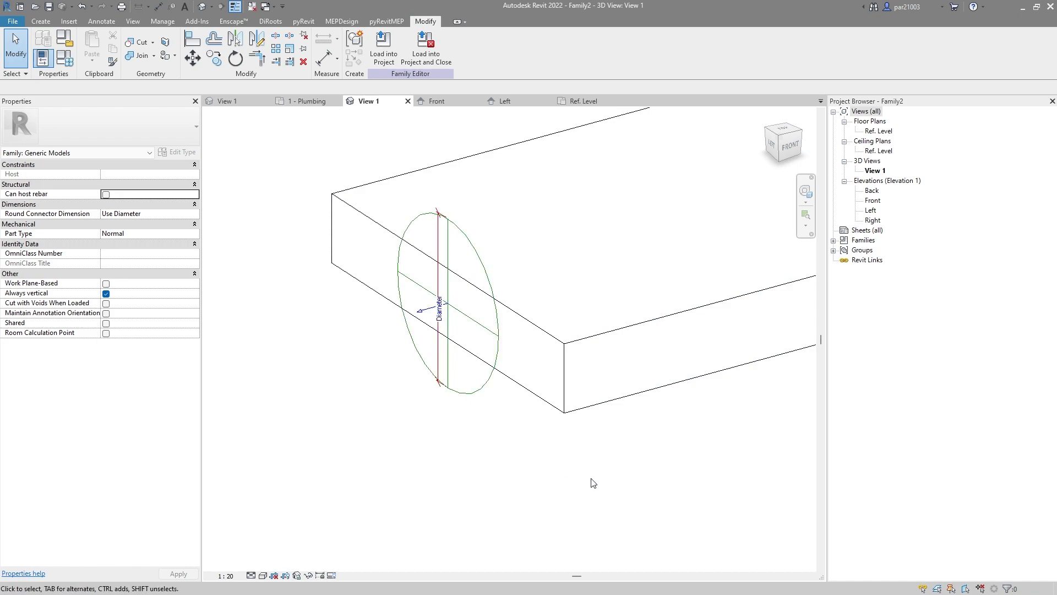
shift+middle_drag(630, 463, 511, 441)
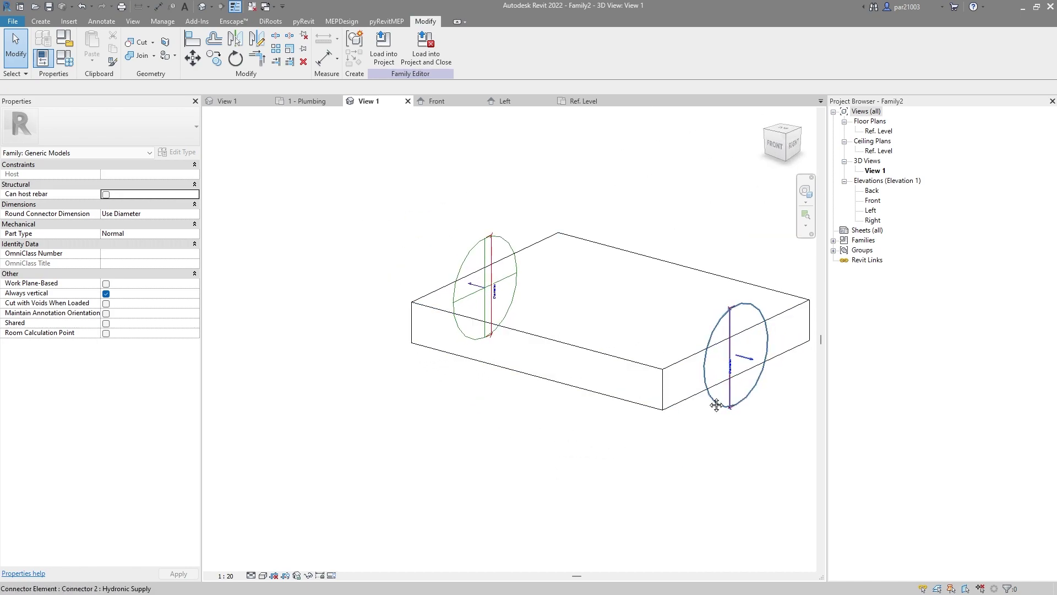
middle_drag(758, 359, 653, 361)
scroll(653, 361, up, 3)
scroll(652, 363, down, 2)
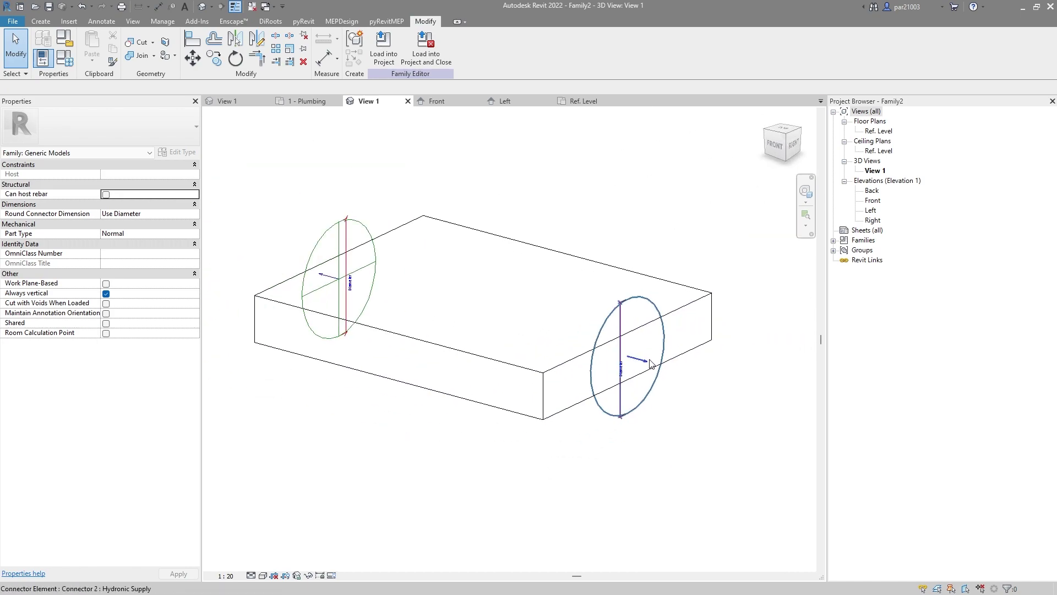
scroll(652, 363, down, 1)
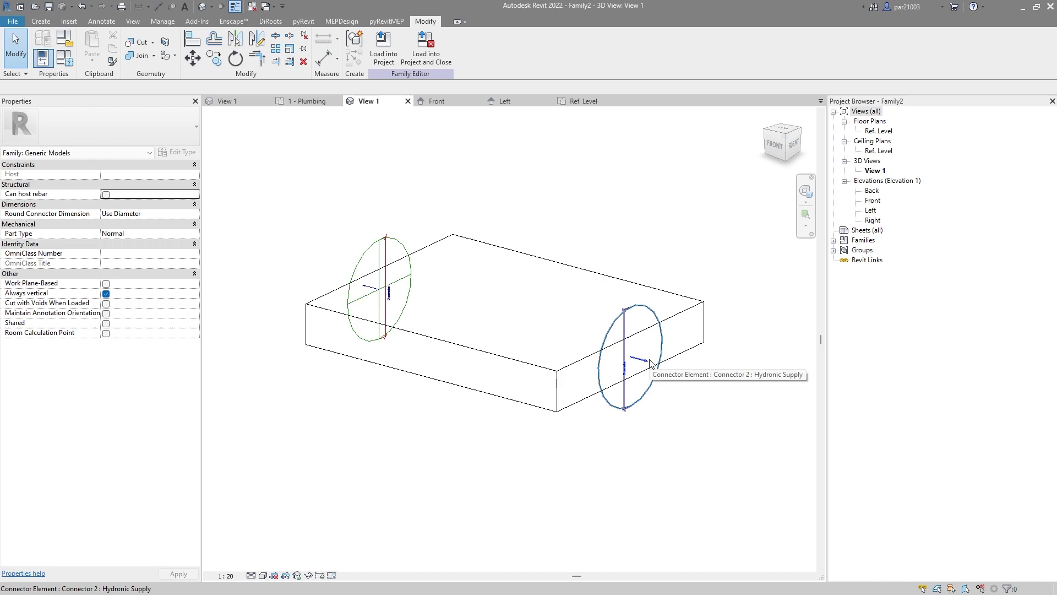
scroll(652, 364, down, 1)
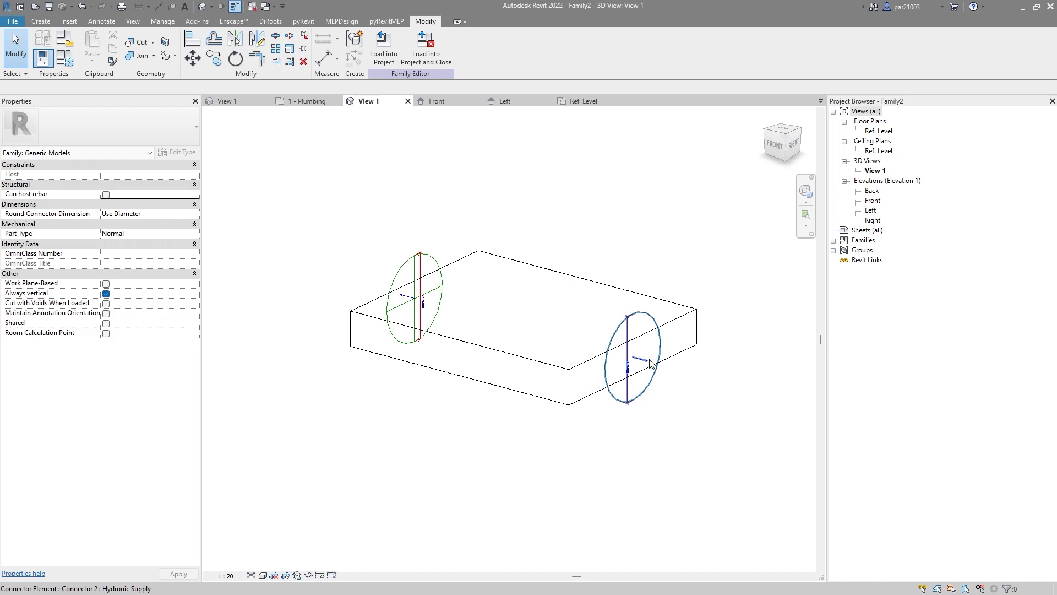
mouse_move(576, 441)
shift+middle_down()
mouse_move(741, 432)
mouse_move(571, 444)
mouse_move(709, 440)
mouse_move(593, 451)
shift+middle_up()
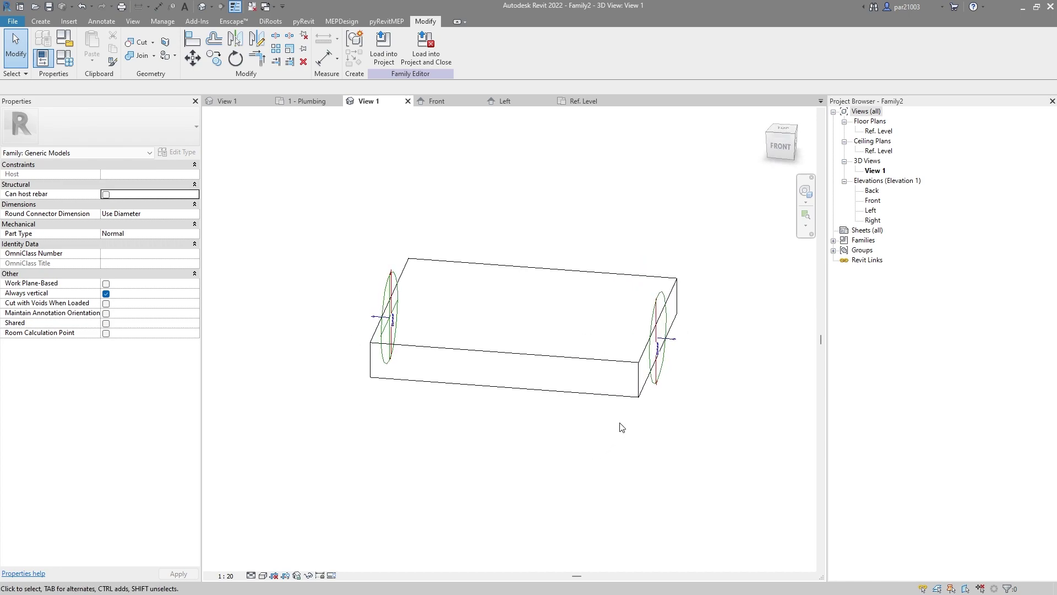
Set the right-face connector's System Classification to Sanitary and its Flow Configuration to Fixture Units
scroll(664, 375, up, 3)
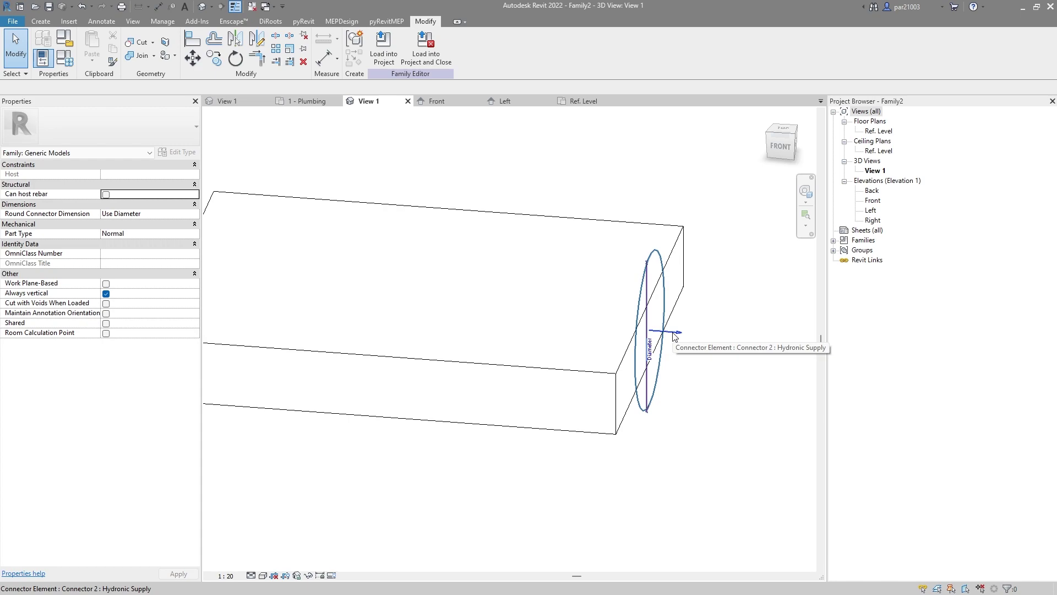
click(674, 335)
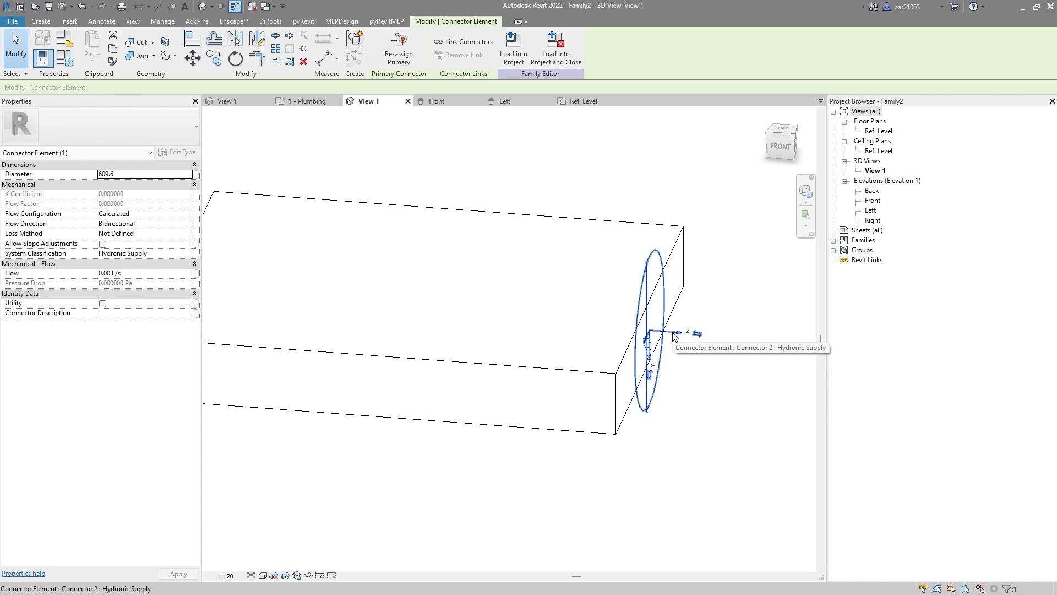
mouse_move(20, 257)
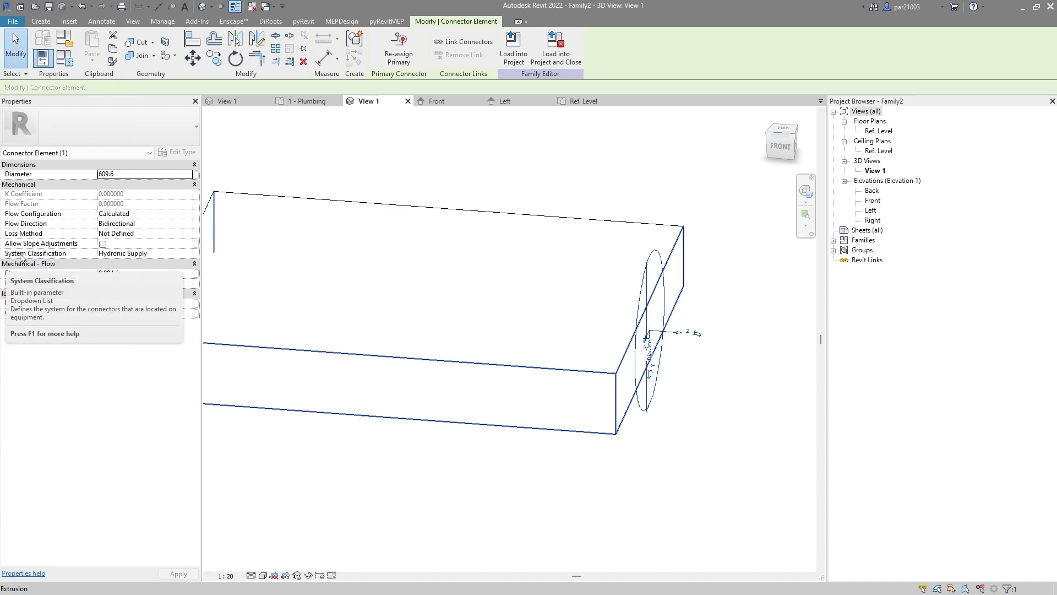
click(185, 253)
click(185, 253)
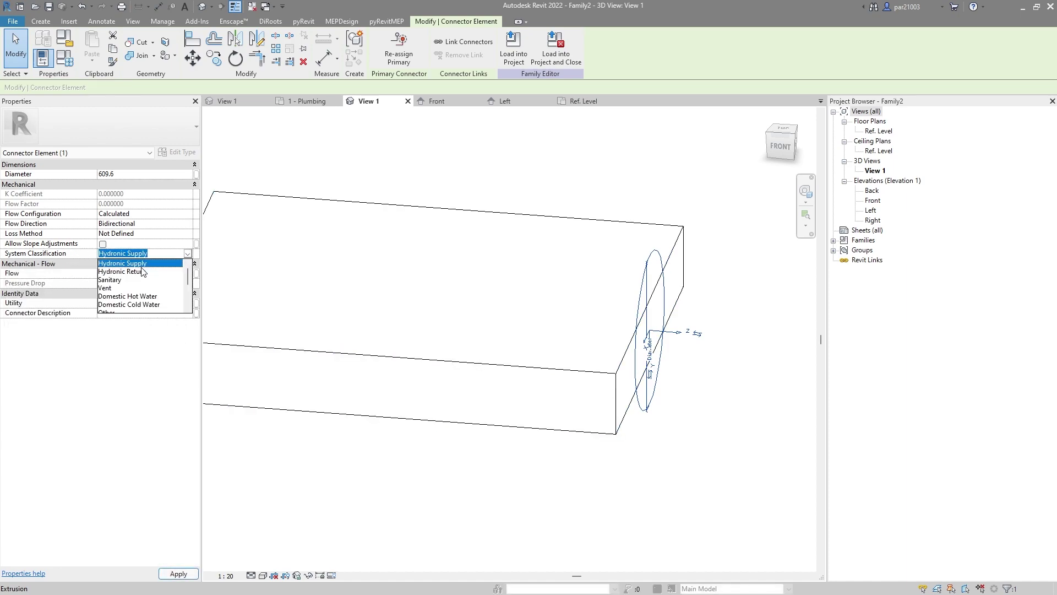
click(118, 280)
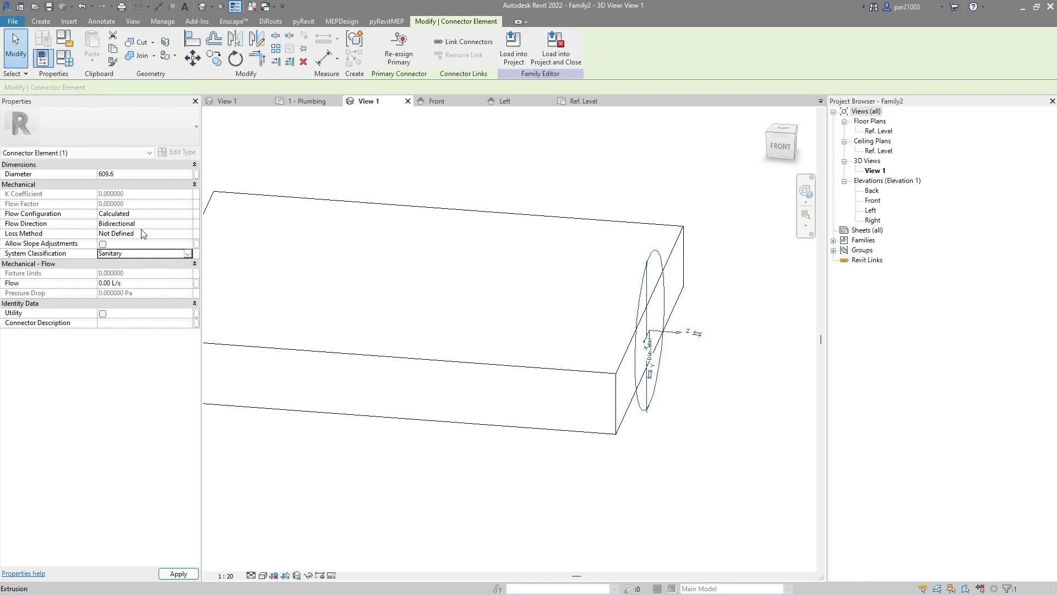
click(188, 214)
click(187, 213)
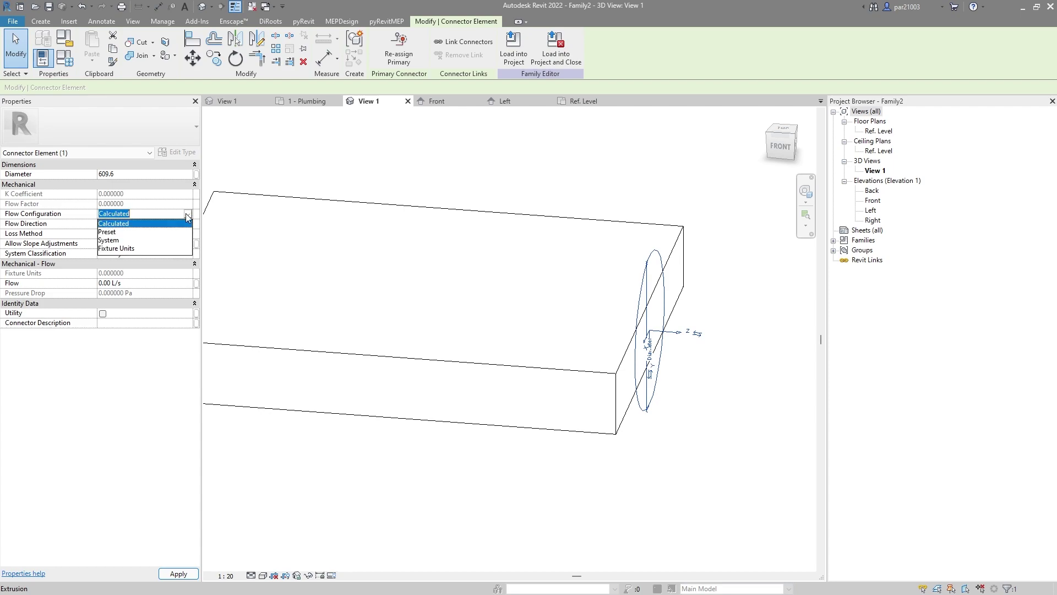
click(112, 248)
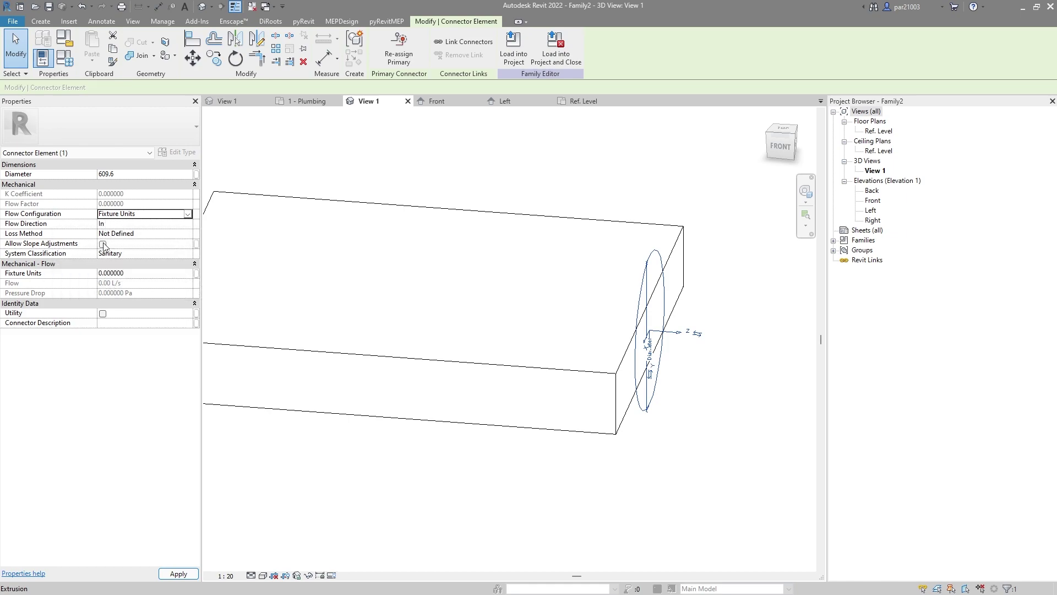
Associate the right-face connector's Fixture Units with a new instance family parameter named y
click(196, 274)
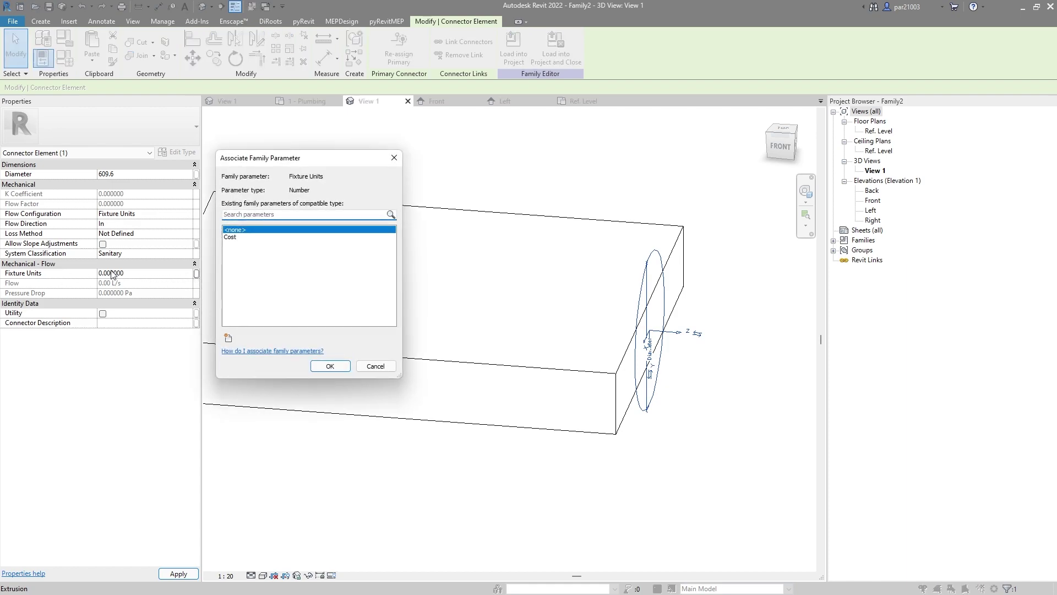
click(229, 338)
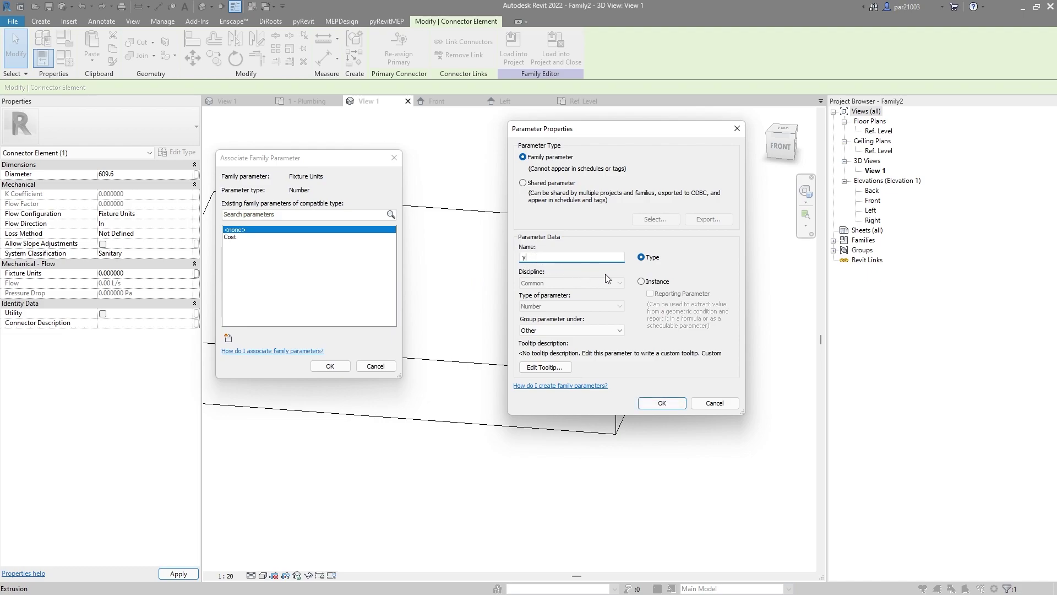
click(641, 282)
click(662, 404)
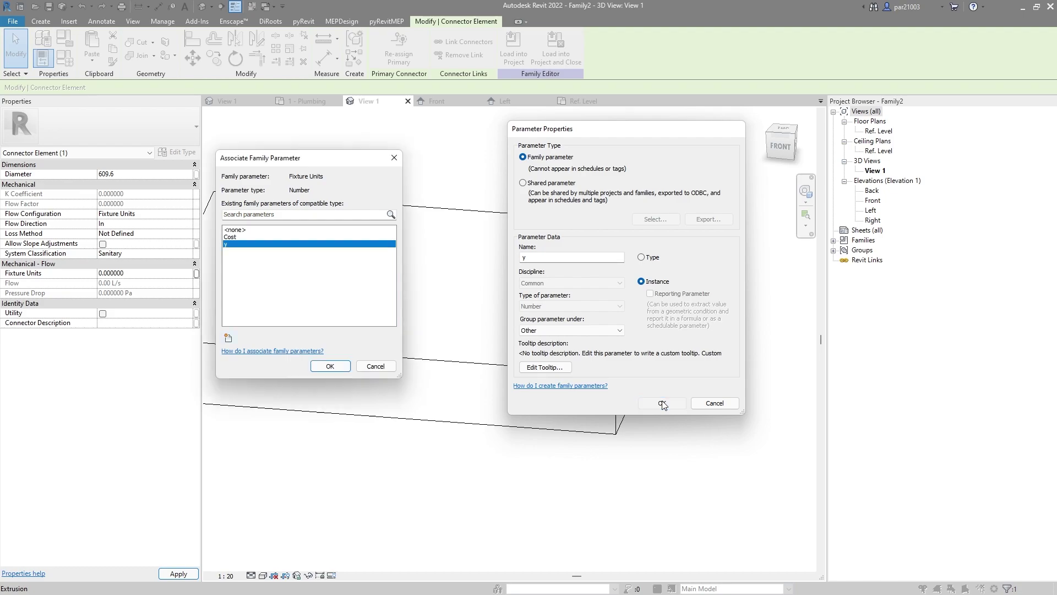
click(331, 366)
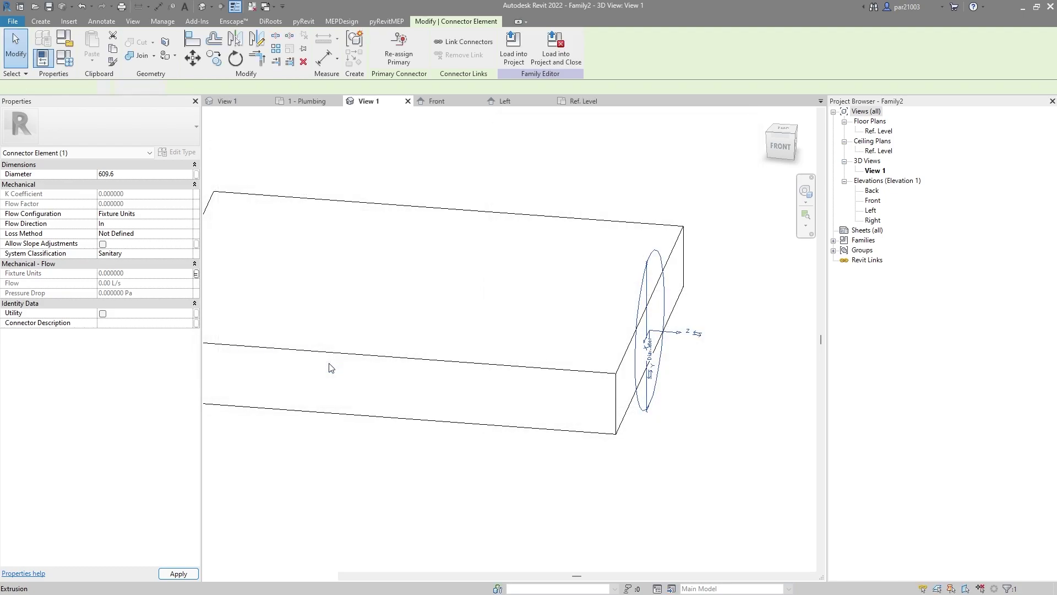
Change the right-face connector's Flow Configuration to Calculated
scroll(634, 438, down, 1)
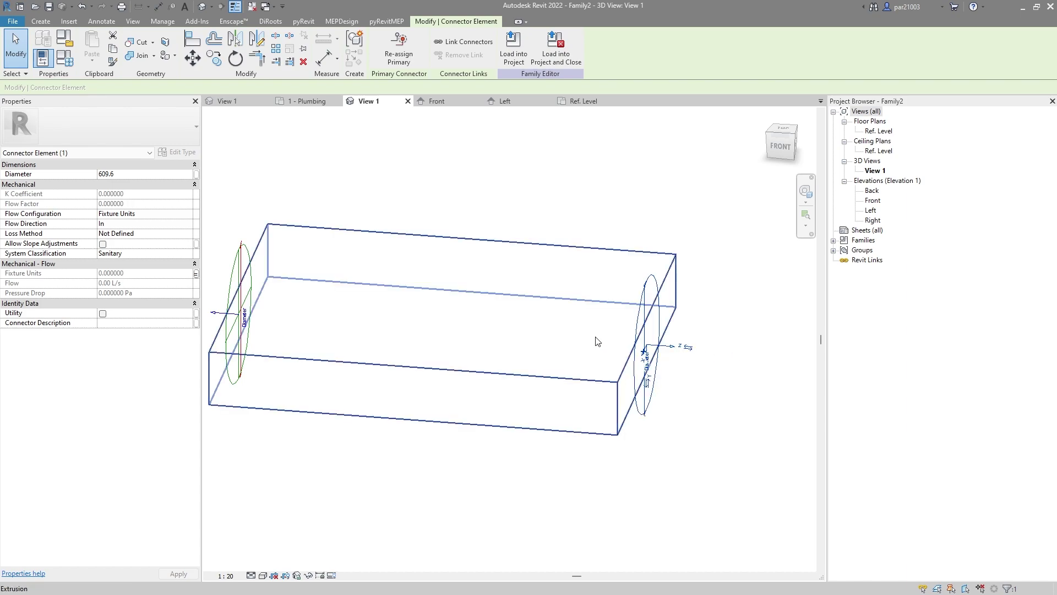
click(175, 217)
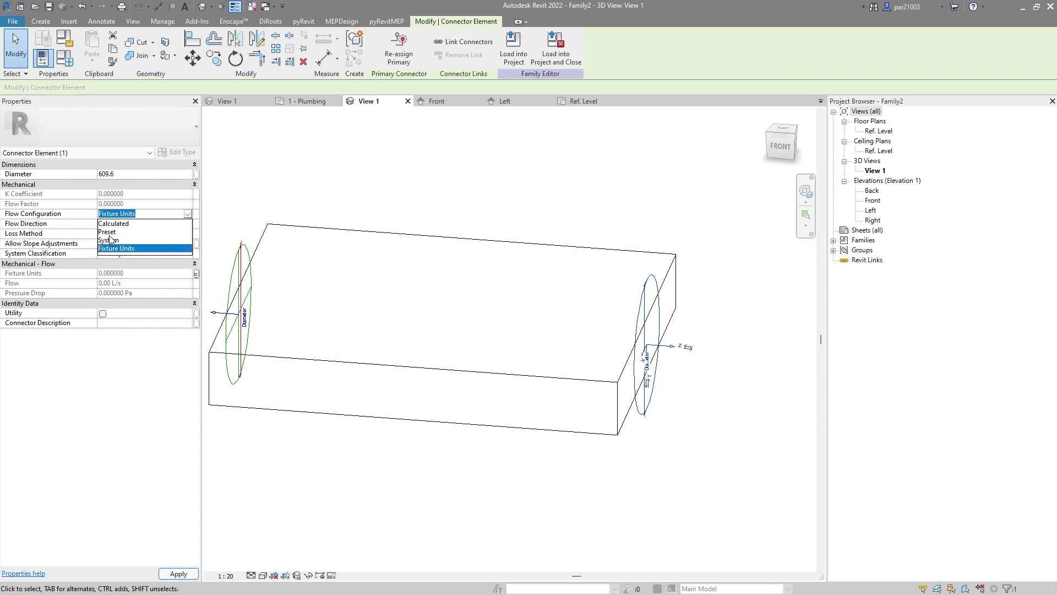
click(114, 224)
Select the connector on the box's left face and set its System Classification to Sanitary
shift+middle_drag(265, 231, 248, 370)
scroll(233, 366, up, 2)
scroll(256, 367, up, 2)
key(Escape)
click(281, 358)
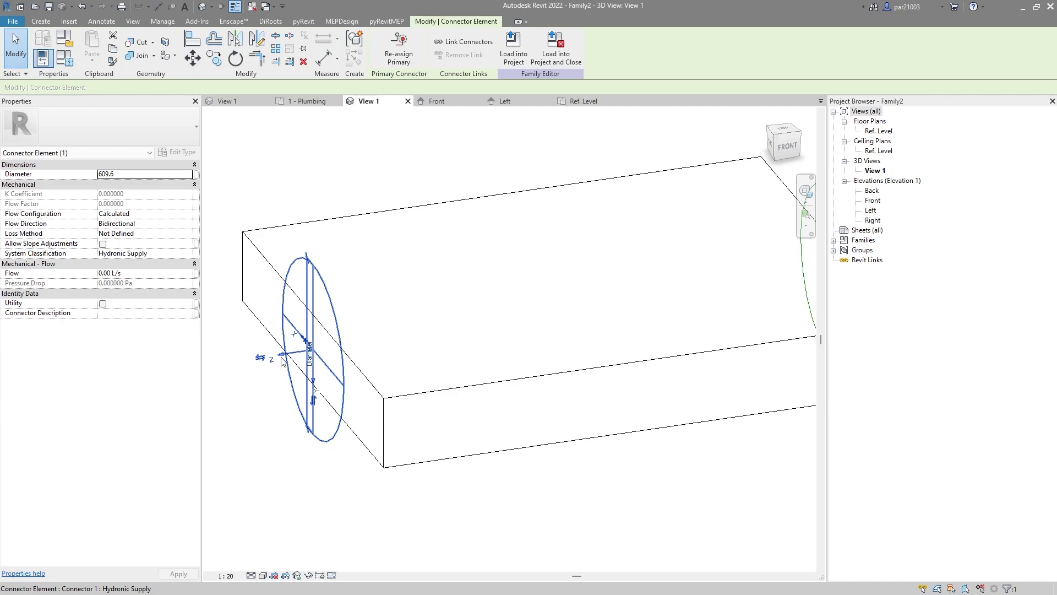
click(188, 253)
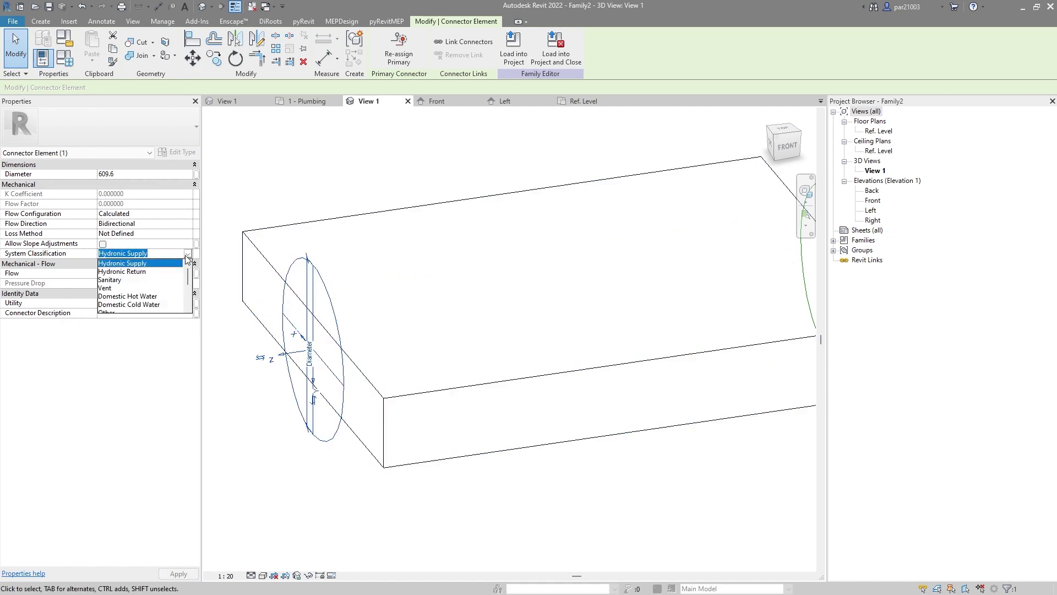
click(128, 282)
Set the left-face connector's Flow Configuration to Fixture Units and its Flow Direction to Out
click(189, 215)
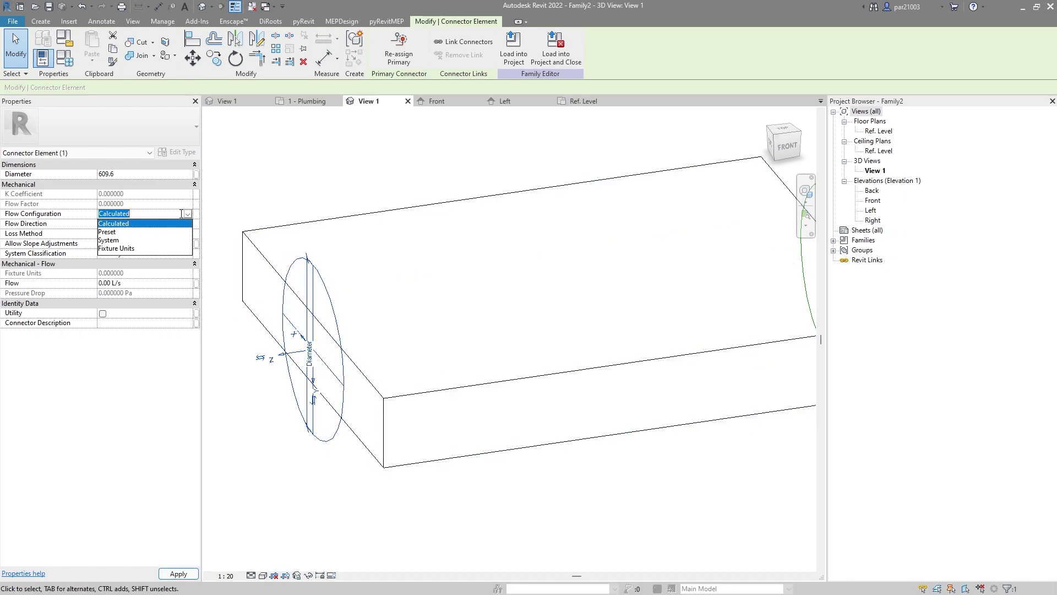
click(122, 249)
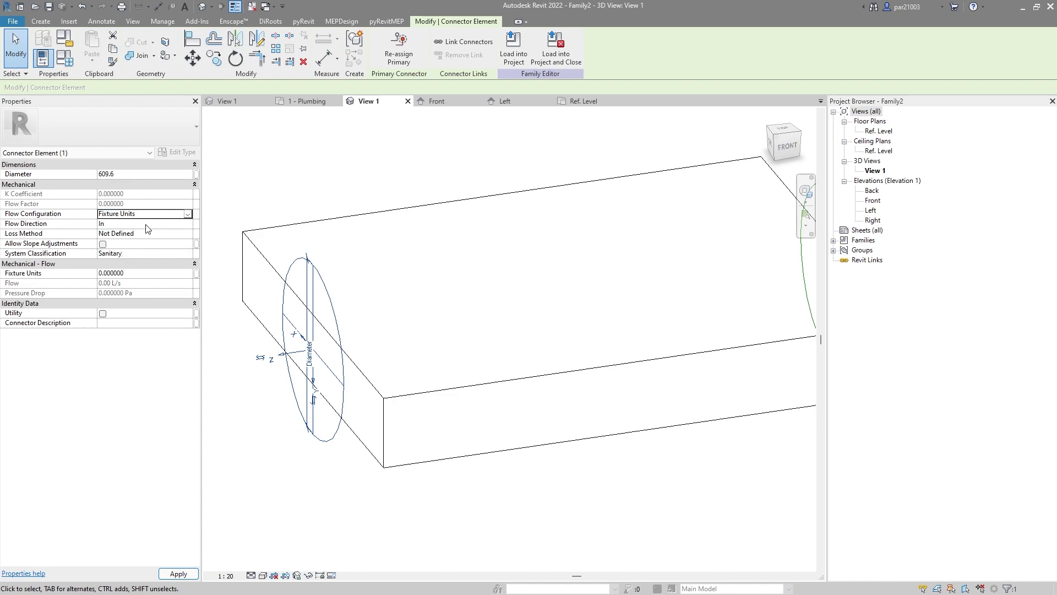
click(189, 224)
click(124, 243)
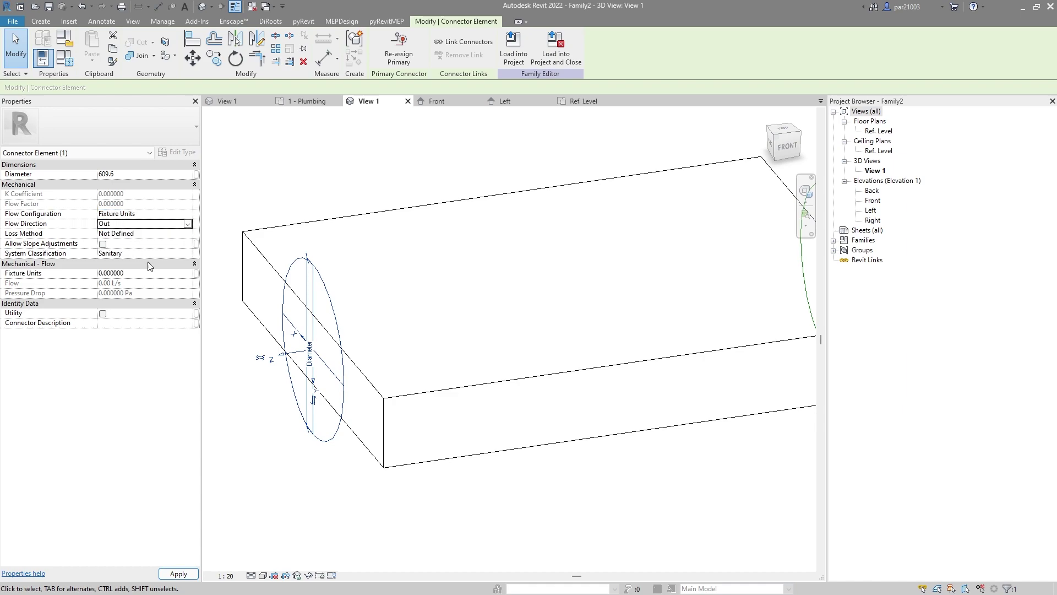
Associate the left-face connector's Fixture Units with a new instance family parameter named o
click(196, 274)
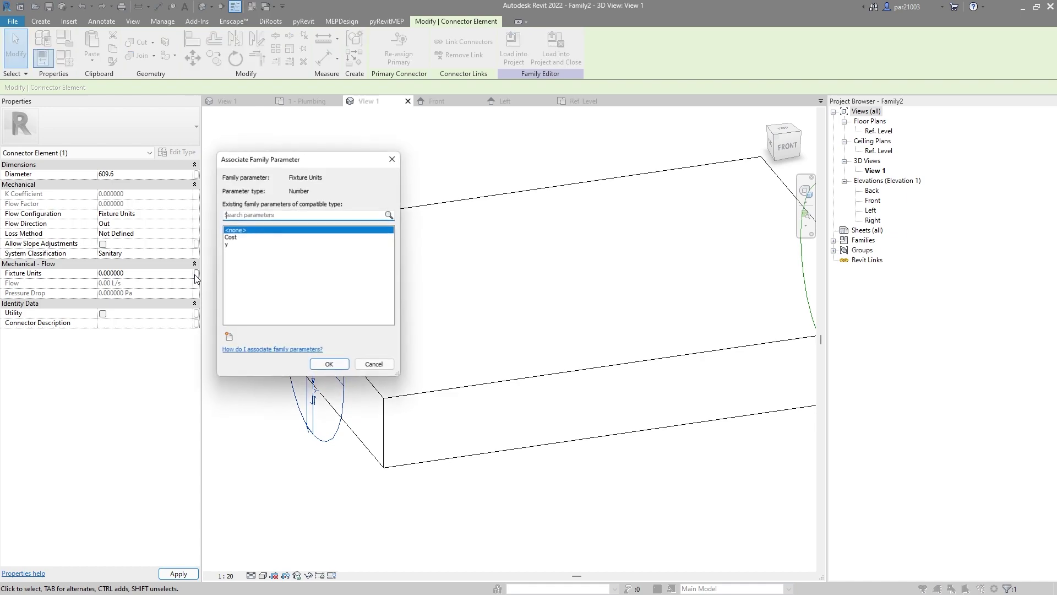
click(229, 337)
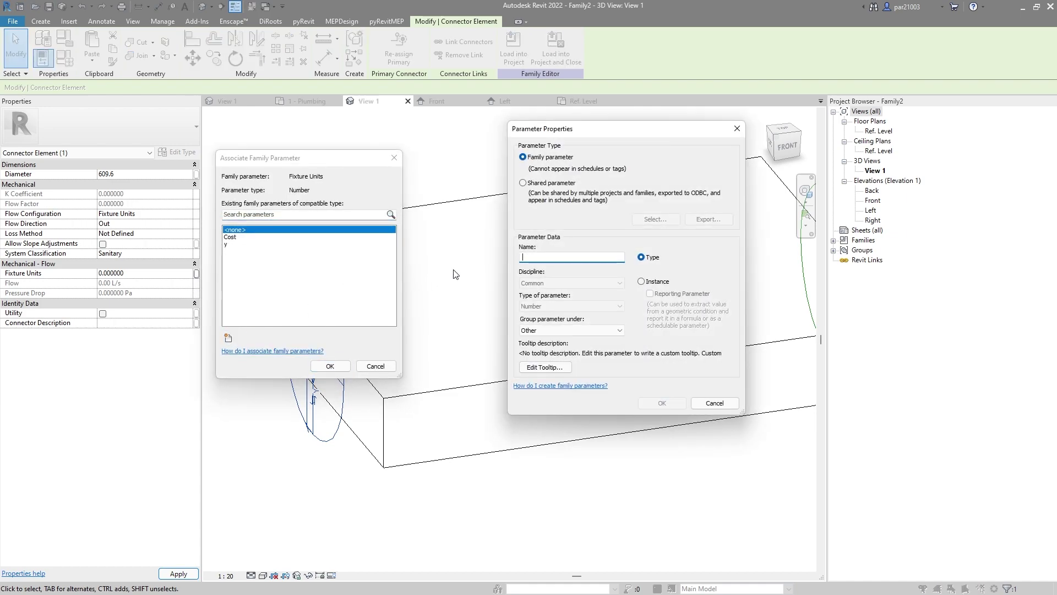
text(o)
click(641, 281)
click(661, 403)
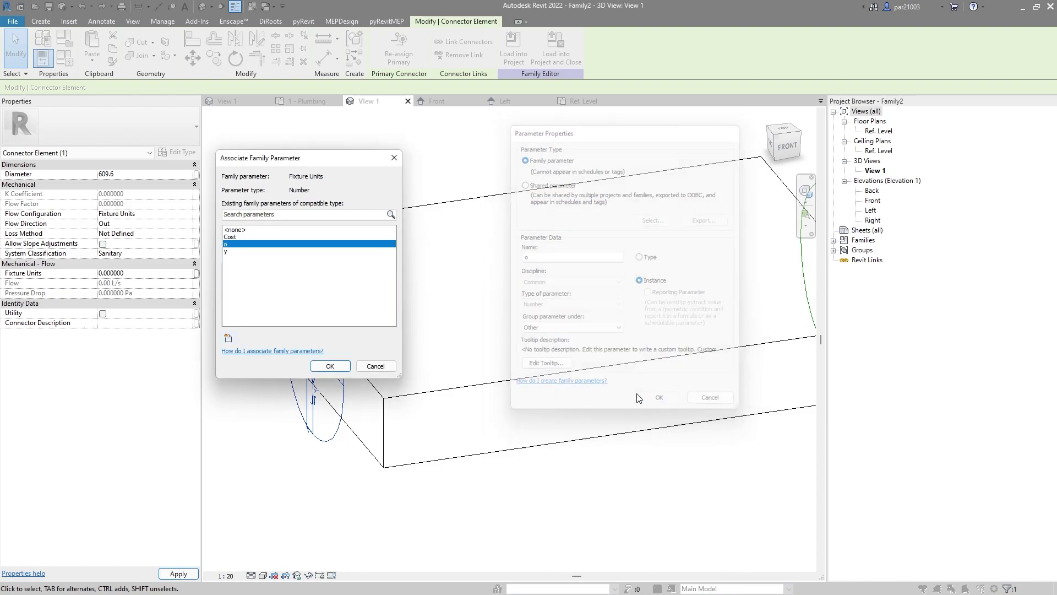
click(331, 366)
scroll(448, 453, down, 6)
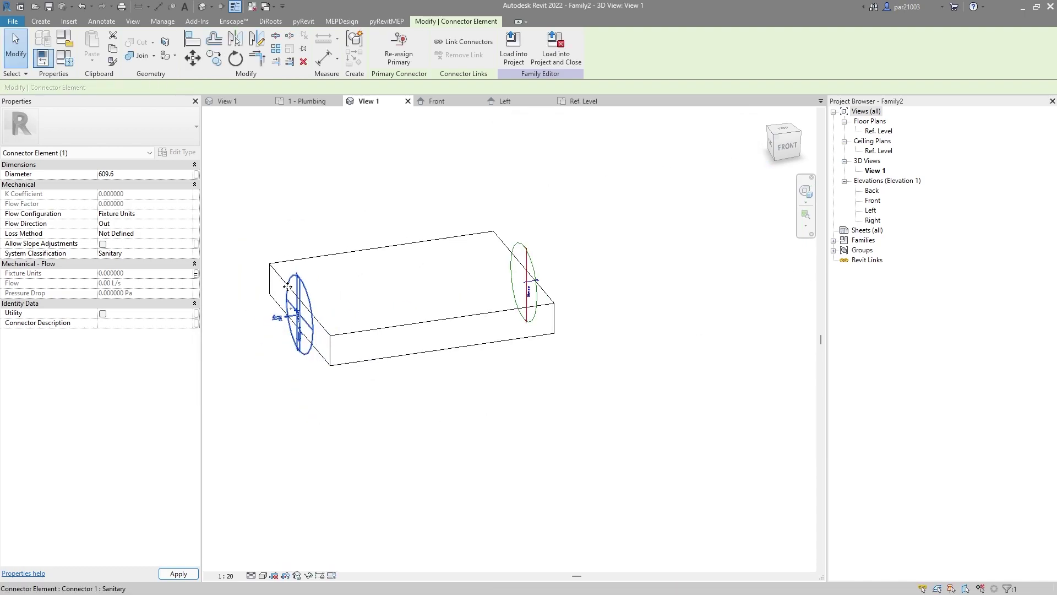
shift+middle_drag(449, 453, 358, 395)
key(Escape)
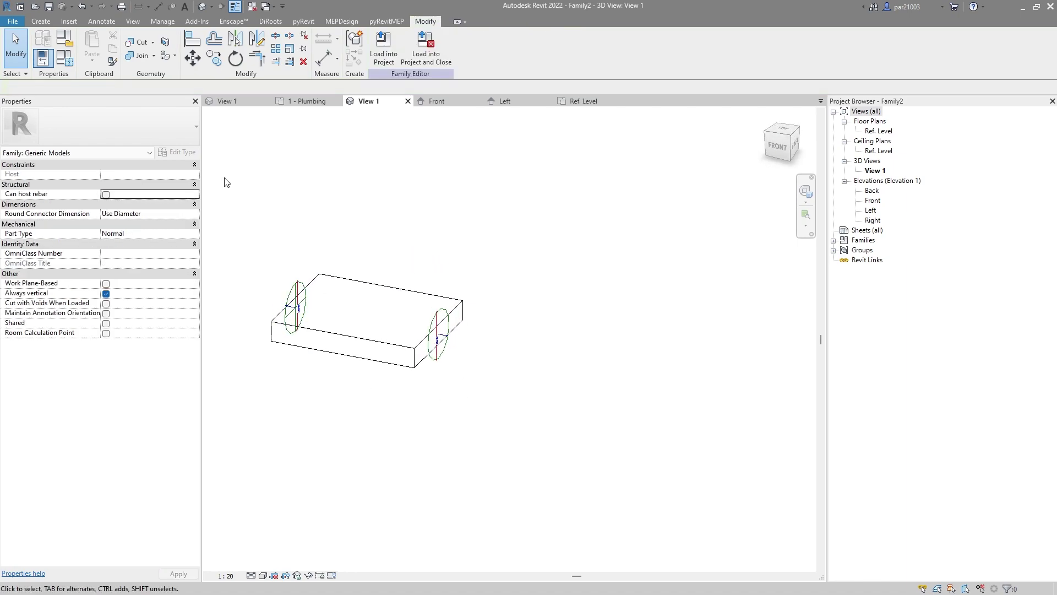
Define a formula for parameter o in the family types and apply it
click(65, 58)
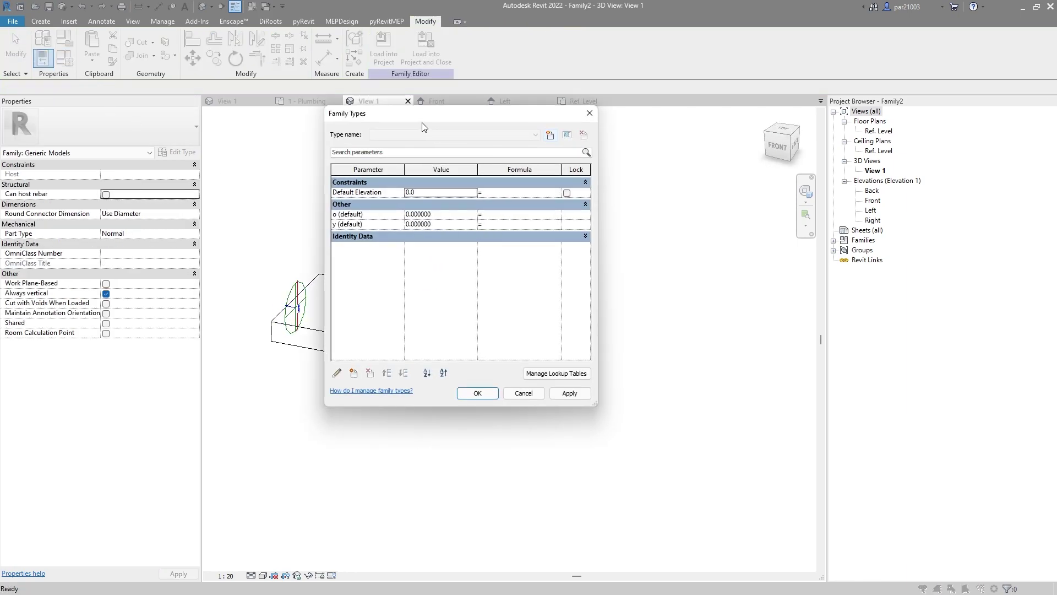
drag(423, 122, 632, 136)
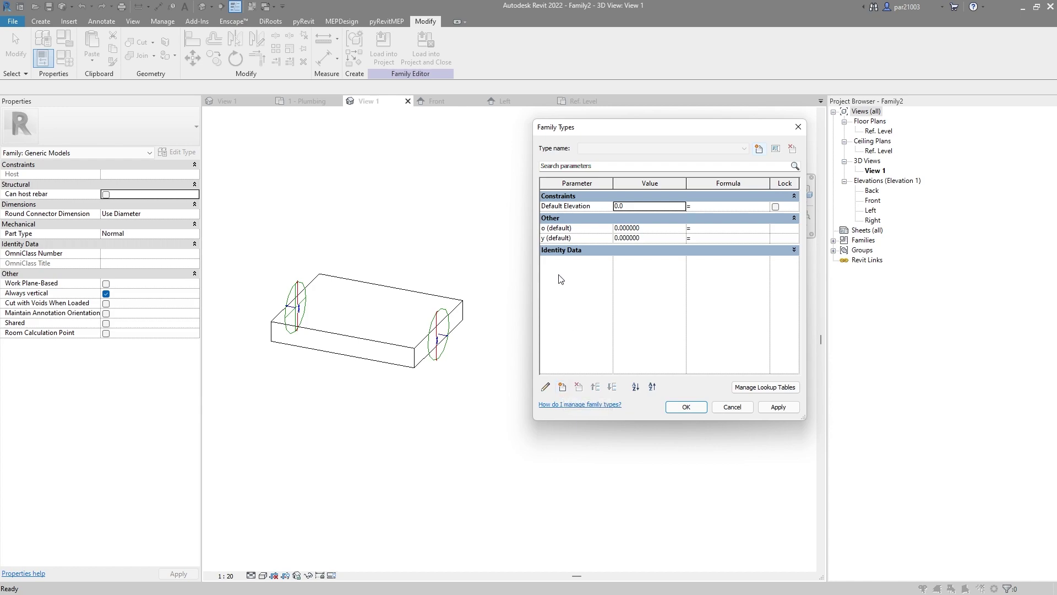
click(719, 227)
click(687, 410)
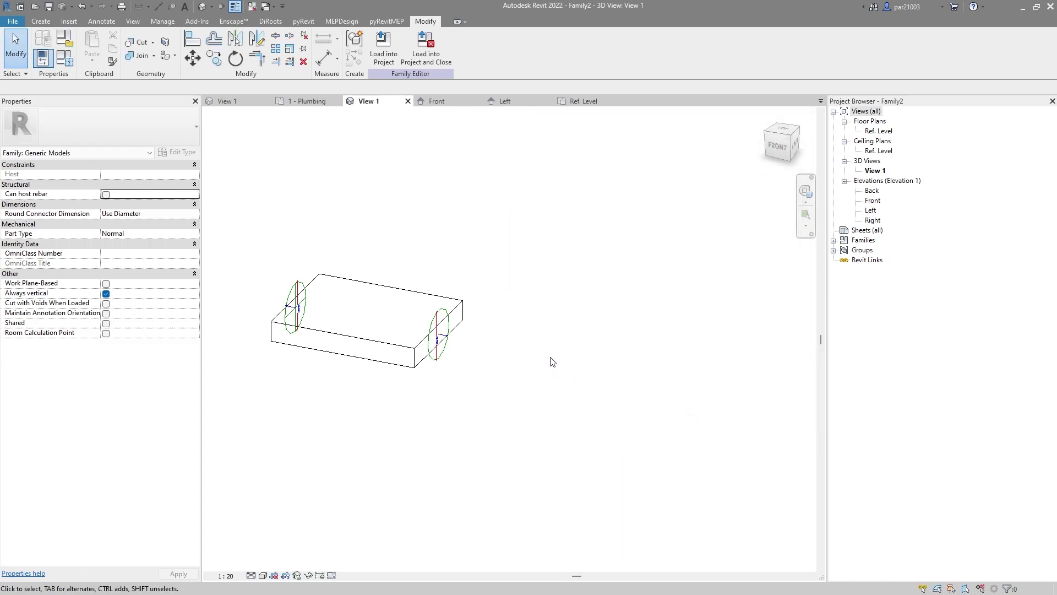
scroll(554, 355, down, 2)
scroll(533, 347, up, 2)
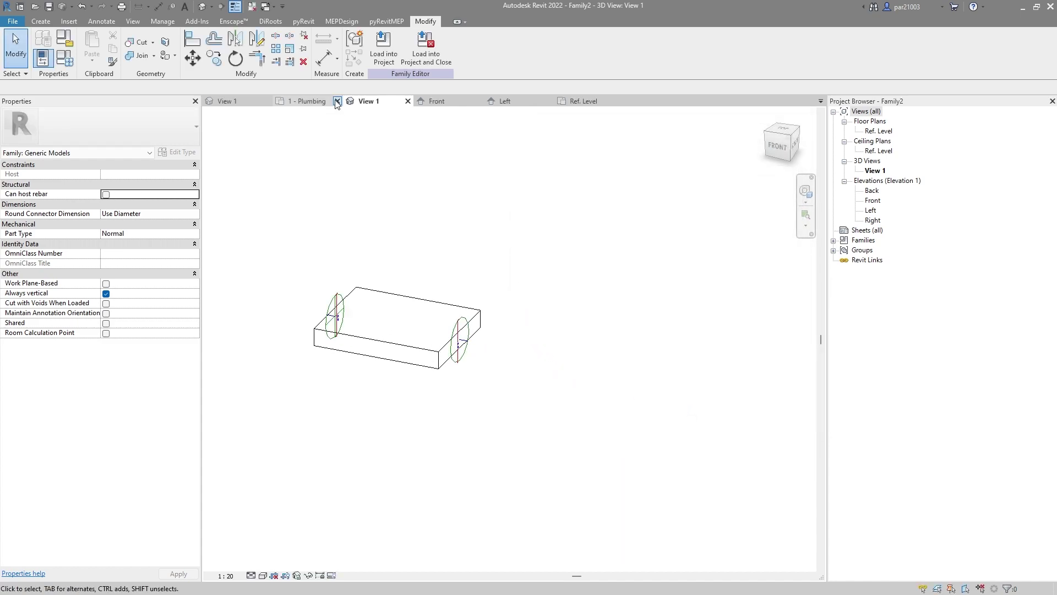
Close the inactive views and create a new project from the Plumbing template
click(256, 8)
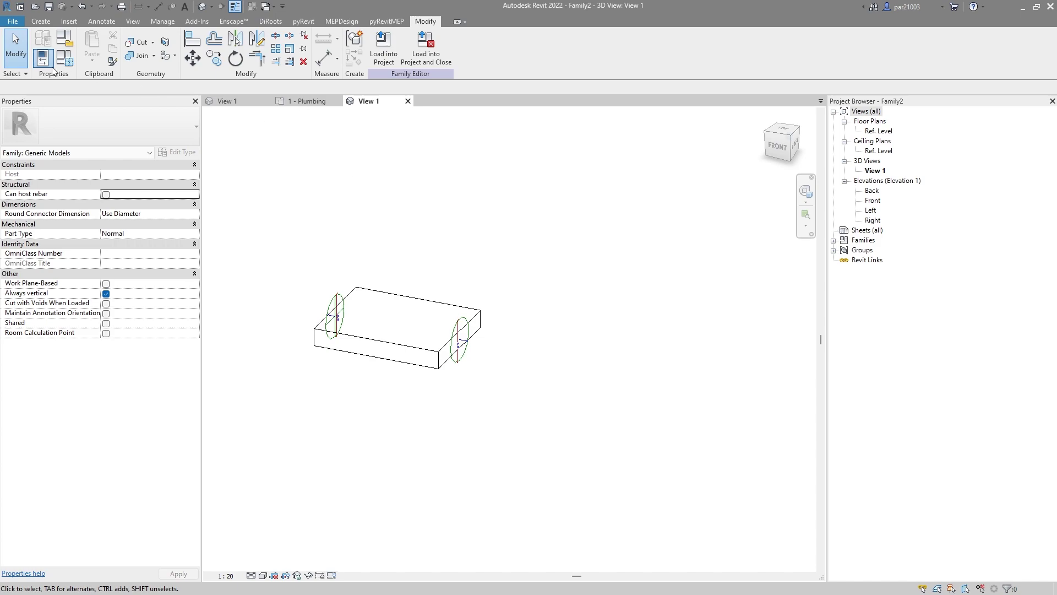
click(14, 22)
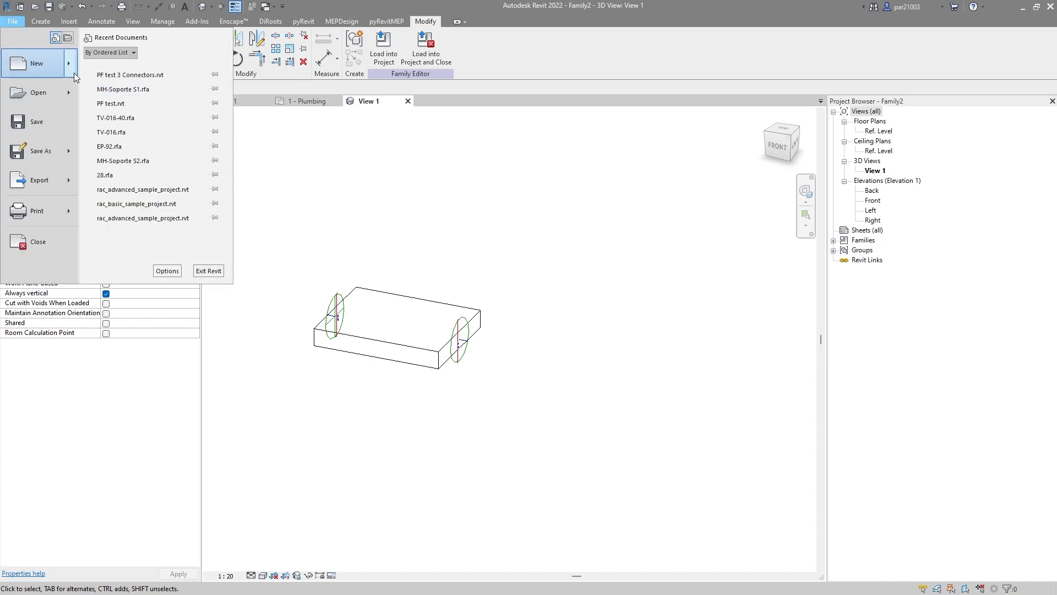
mouse_move(74, 71)
click(122, 71)
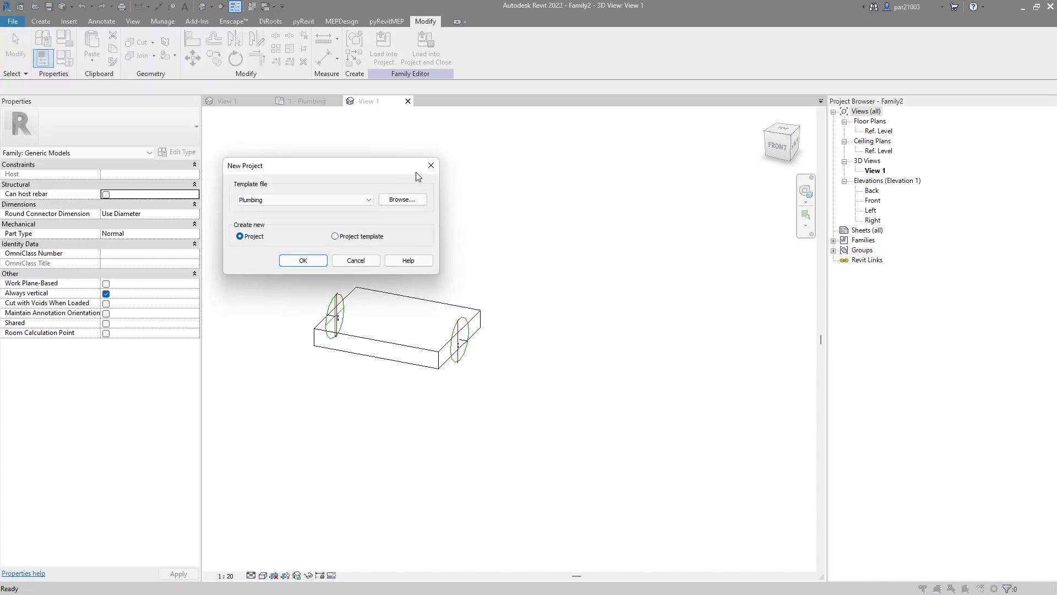
click(294, 261)
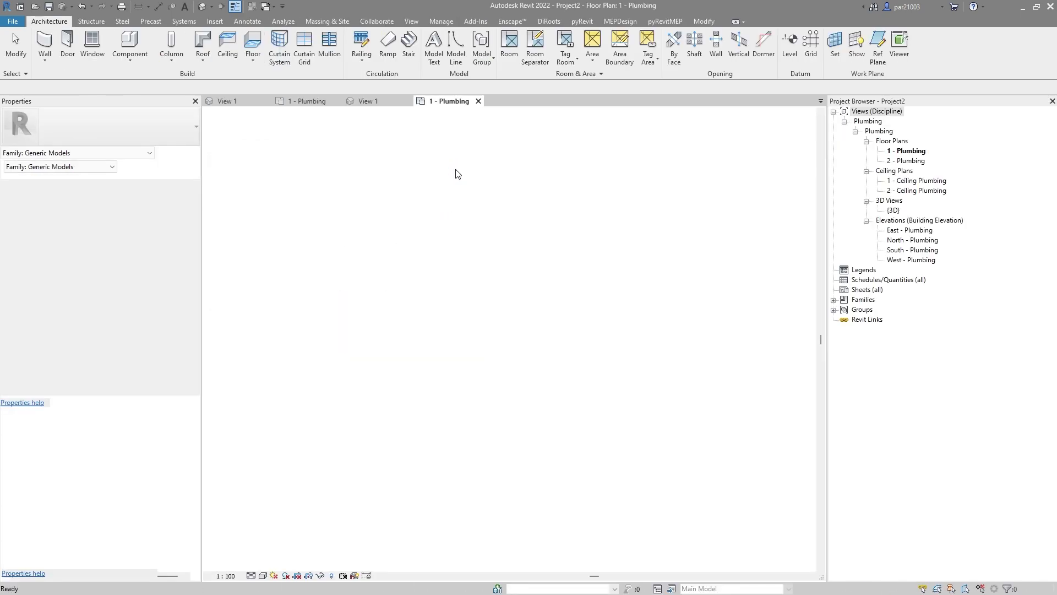
Load the box family into Project2 and place one instance in the 1 - Plumbing floor plan
click(378, 103)
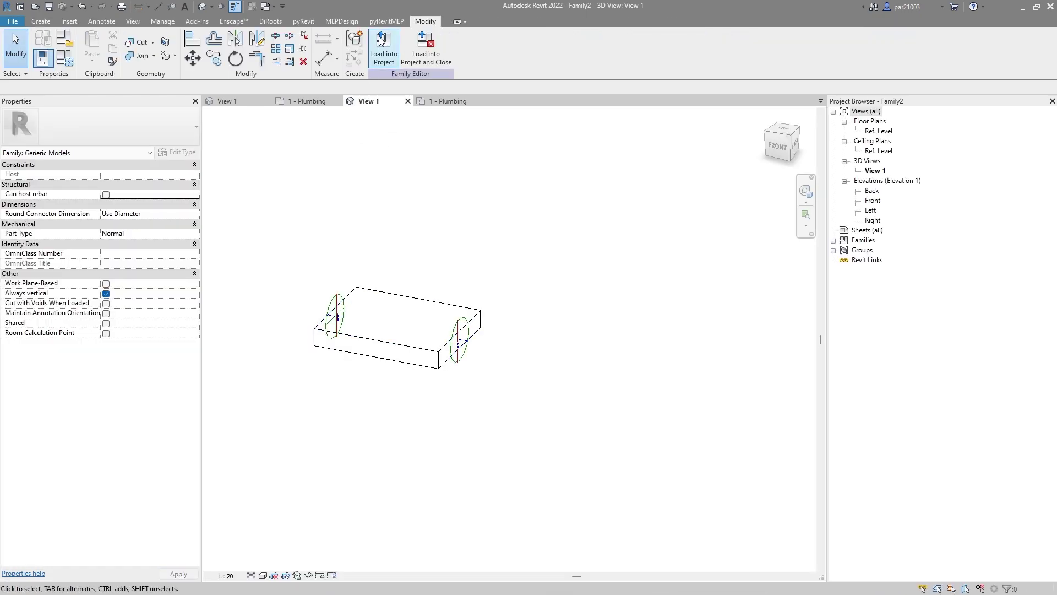
click(383, 47)
click(463, 262)
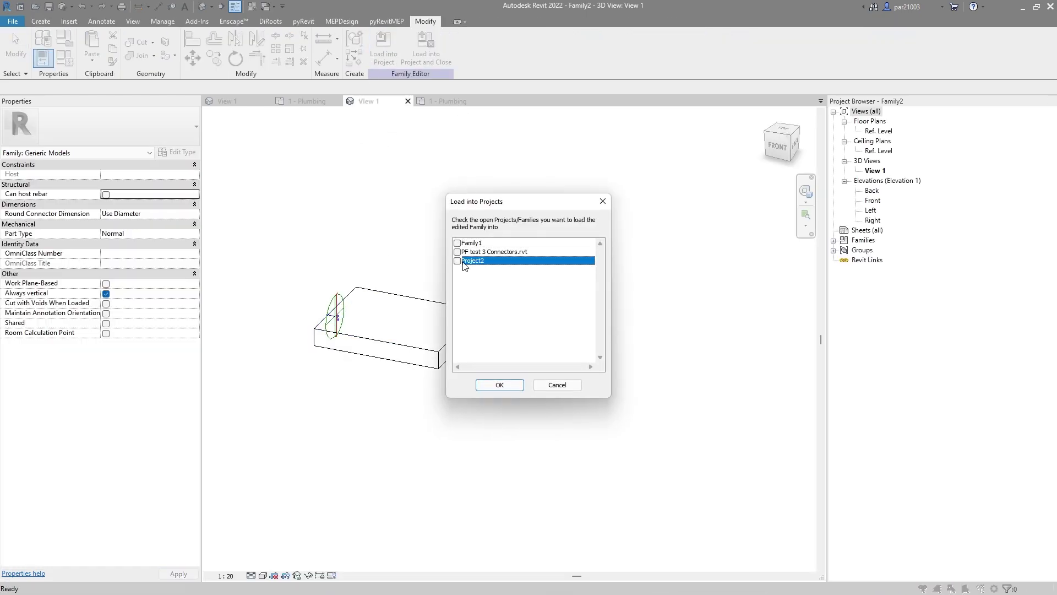
click(457, 261)
click(502, 383)
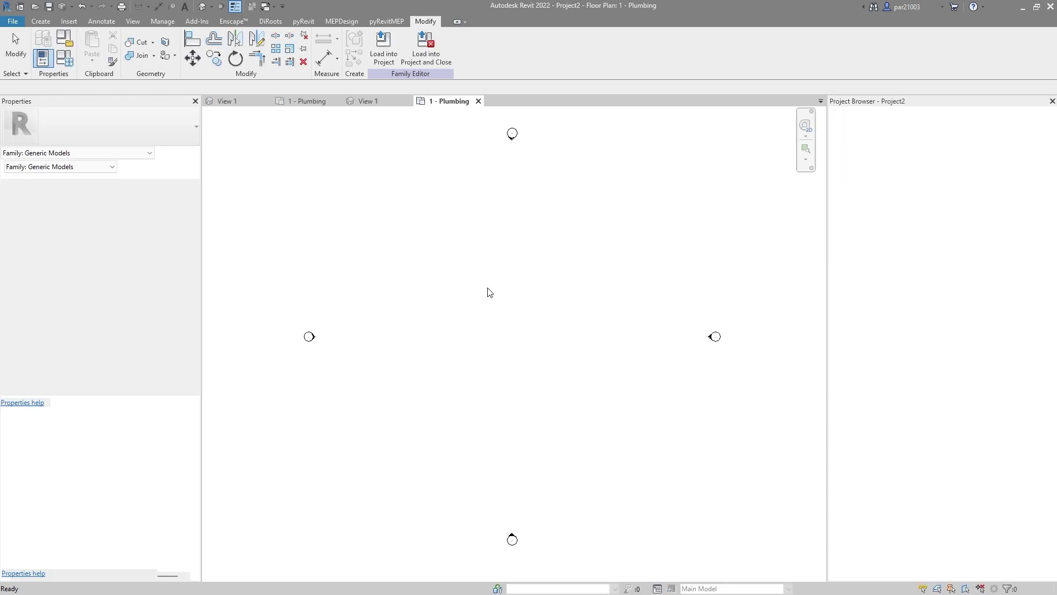
click(478, 308)
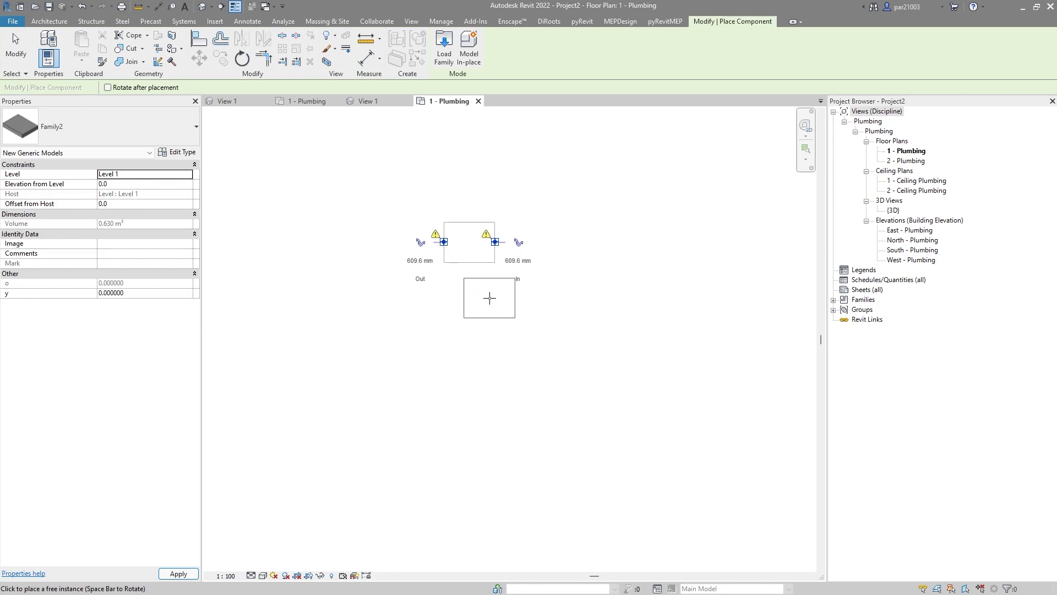
key(Escape)
key(Escape)
Draw a horizontal 200 mm pipe outward from the box's In connector, with Inherit Elevation and Inherit Size enabled
click(494, 248)
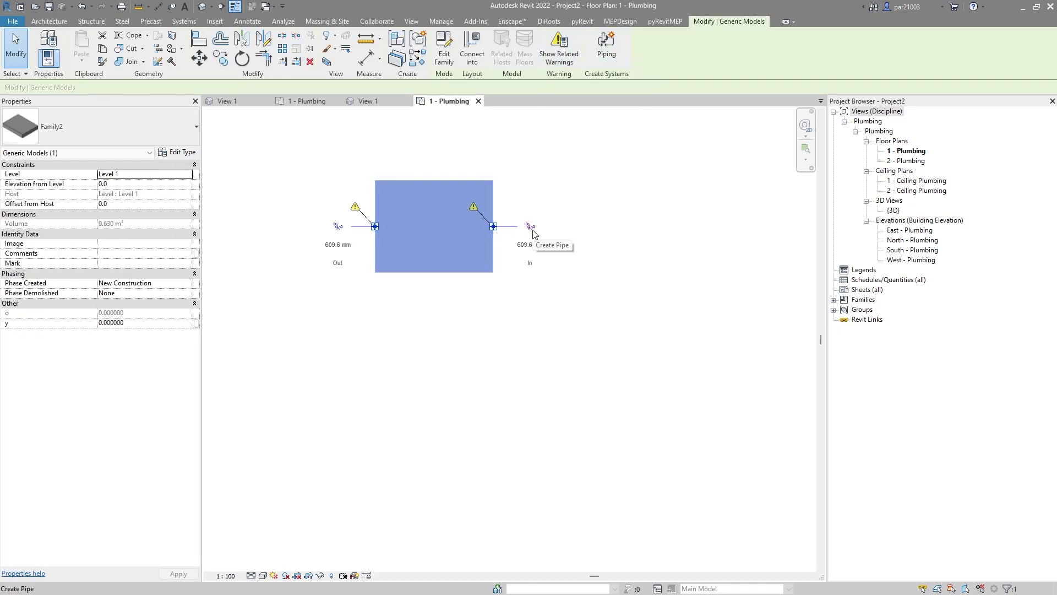
click(531, 227)
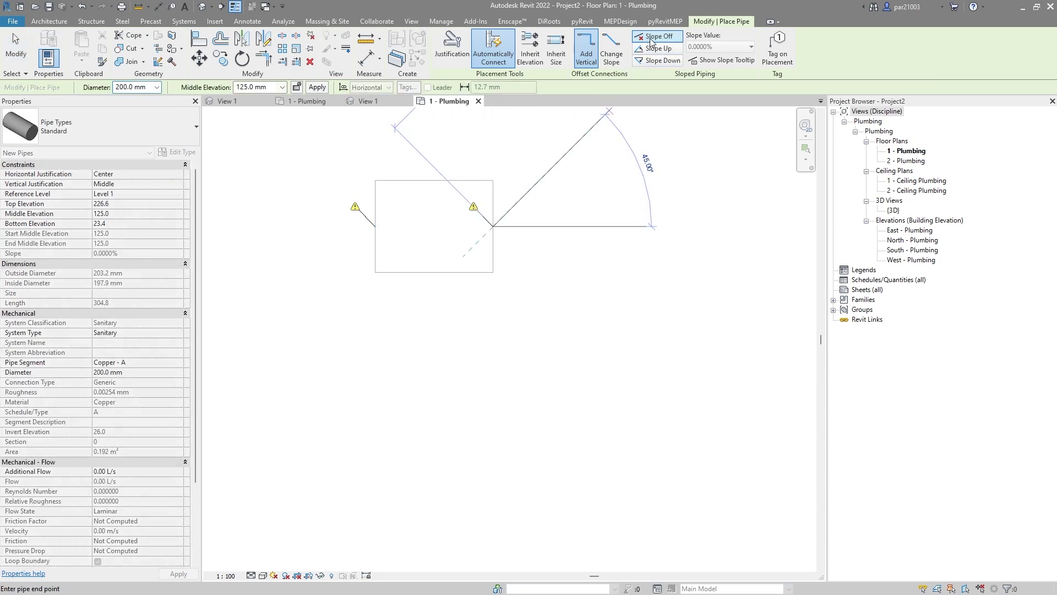
click(557, 49)
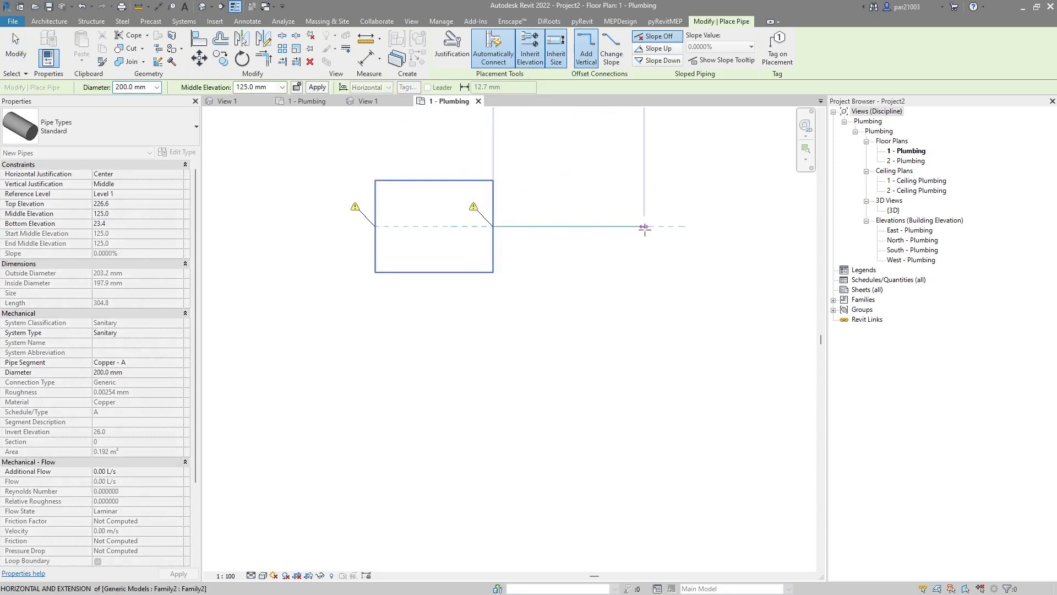
click(649, 226)
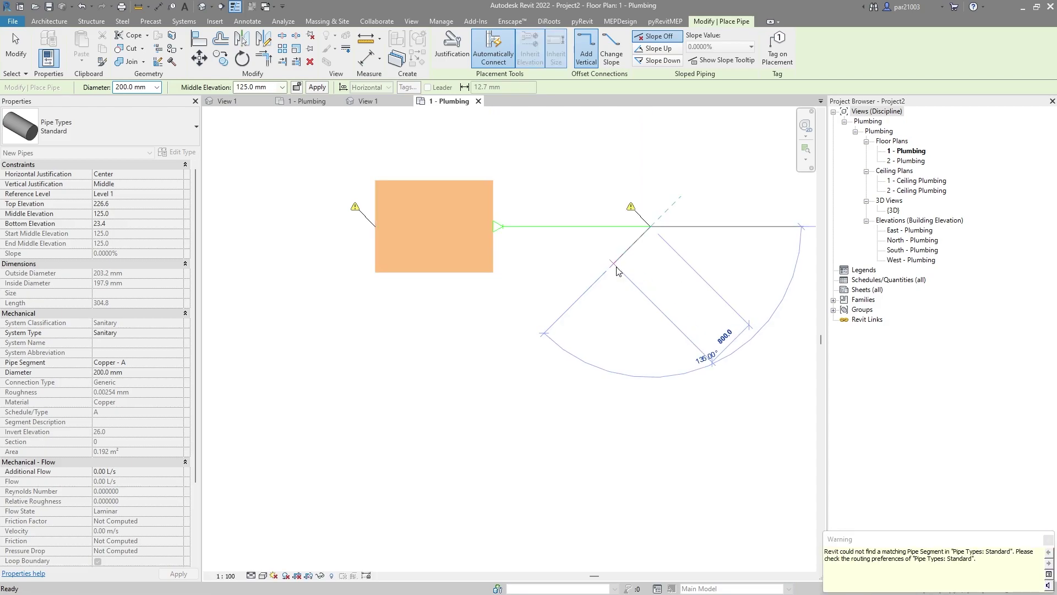
key(Escape)
scroll(498, 226, up, 4)
key(Escape)
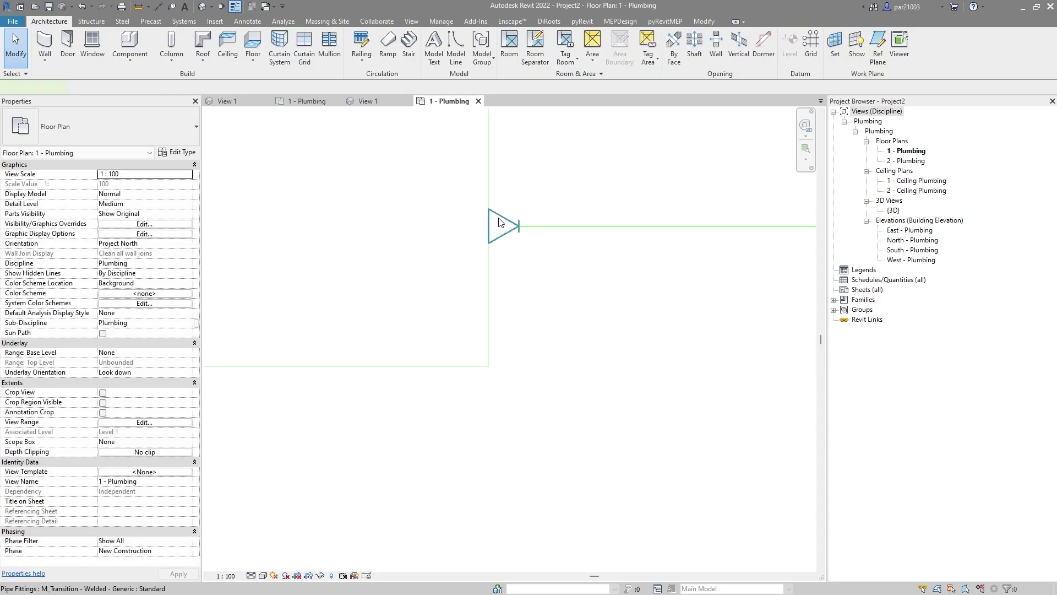
click(500, 221)
scroll(461, 281, down, 3)
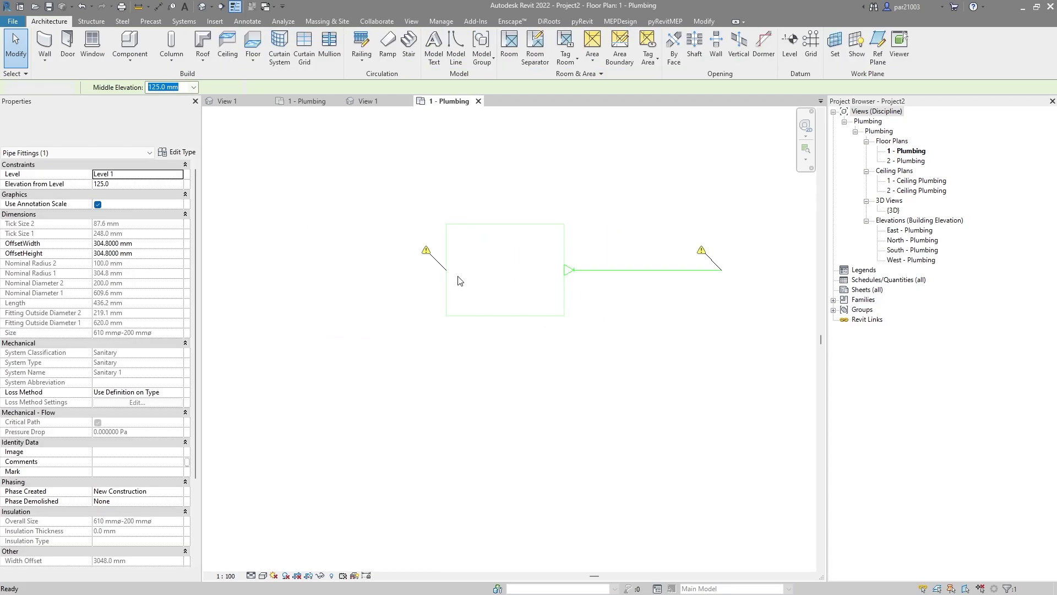
key(Escape)
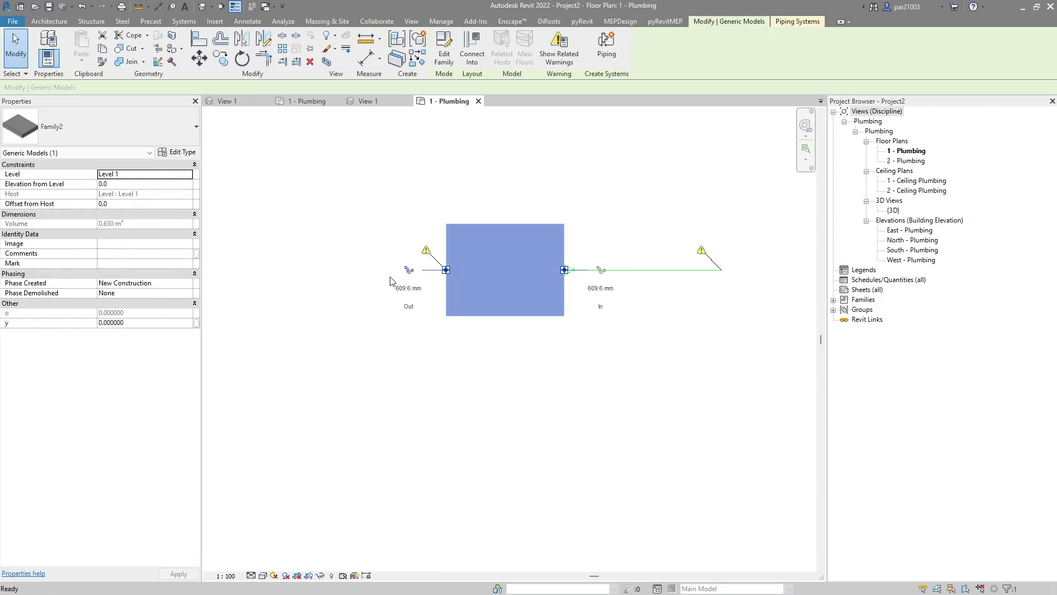
Draw a horizontal 200 mm pipe from the box's Out connector, ending about 1500 mm away from the box
click(409, 270)
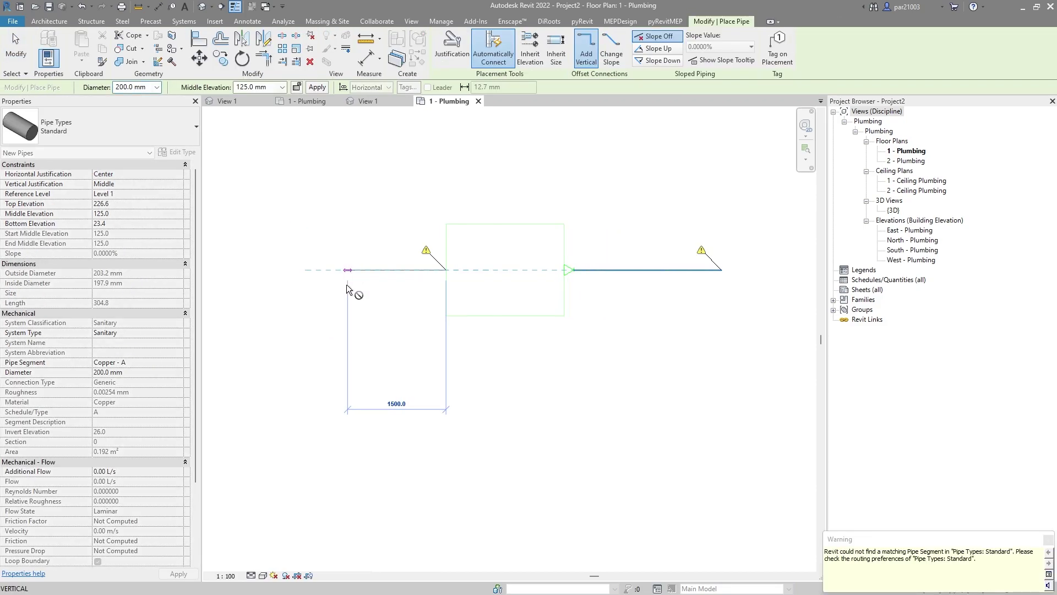
key(Escape)
key(Escape)
scroll(352, 298, down, 2)
middle_drag(386, 319, 451, 340)
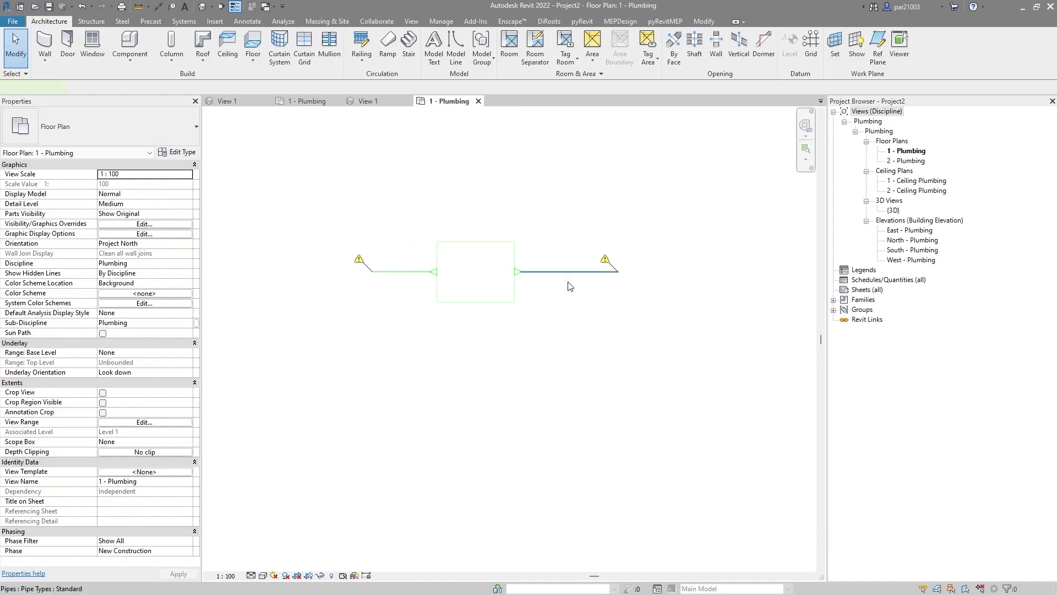
Examine the fixture unit properties of the connected pipes and the o and y parameters of the box
click(570, 285)
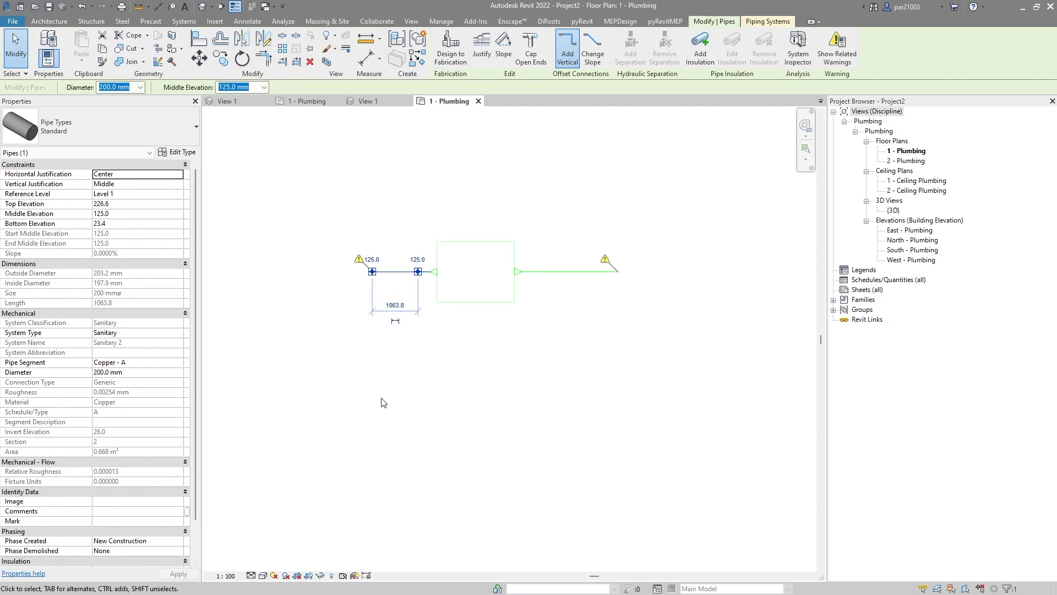
click(480, 303)
scroll(478, 326, up, 2)
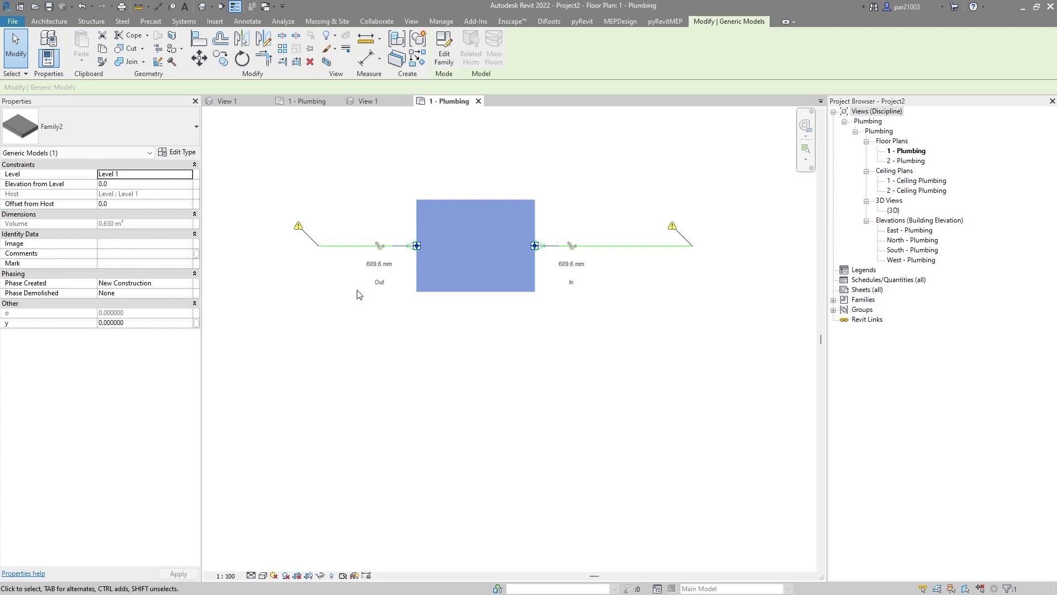
key(Escape)
scroll(359, 295, down, 1)
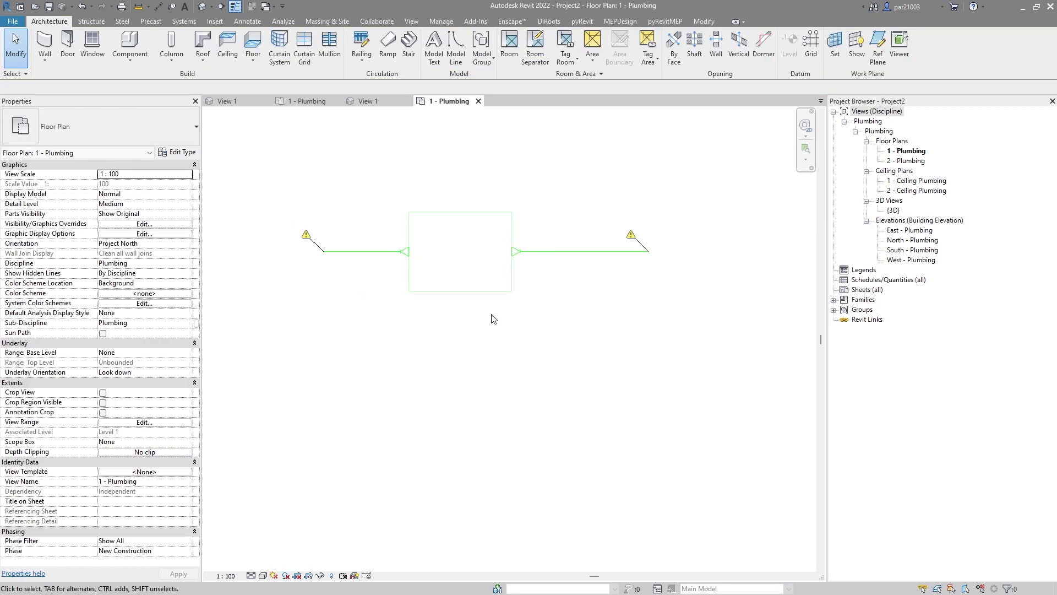
Start a new in-place model in the Plumbing Fixtures category, accepting the default name
scroll(683, 232, up, 2)
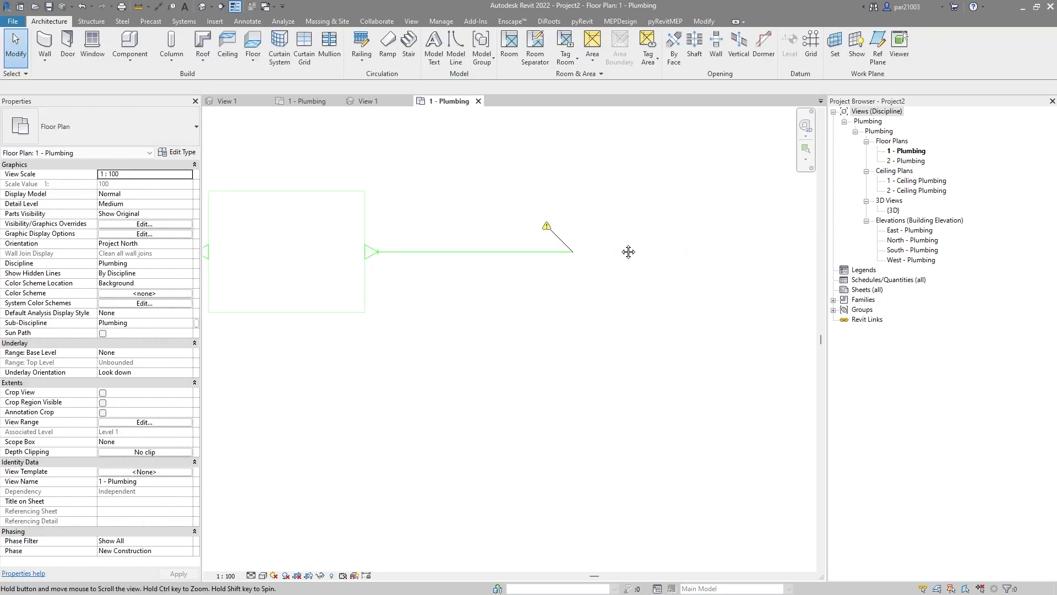
click(130, 57)
click(150, 104)
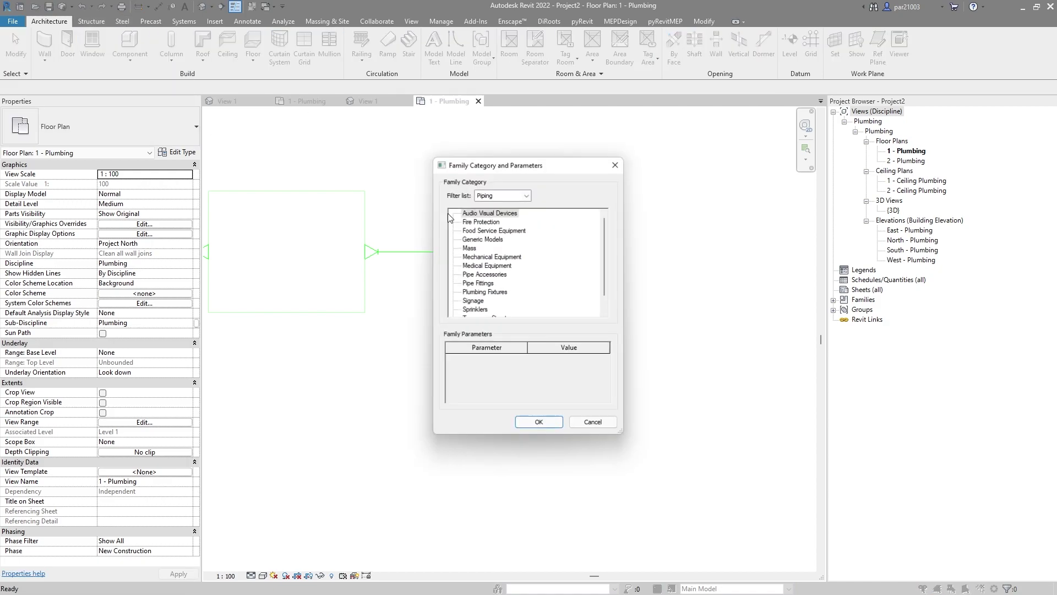
click(499, 292)
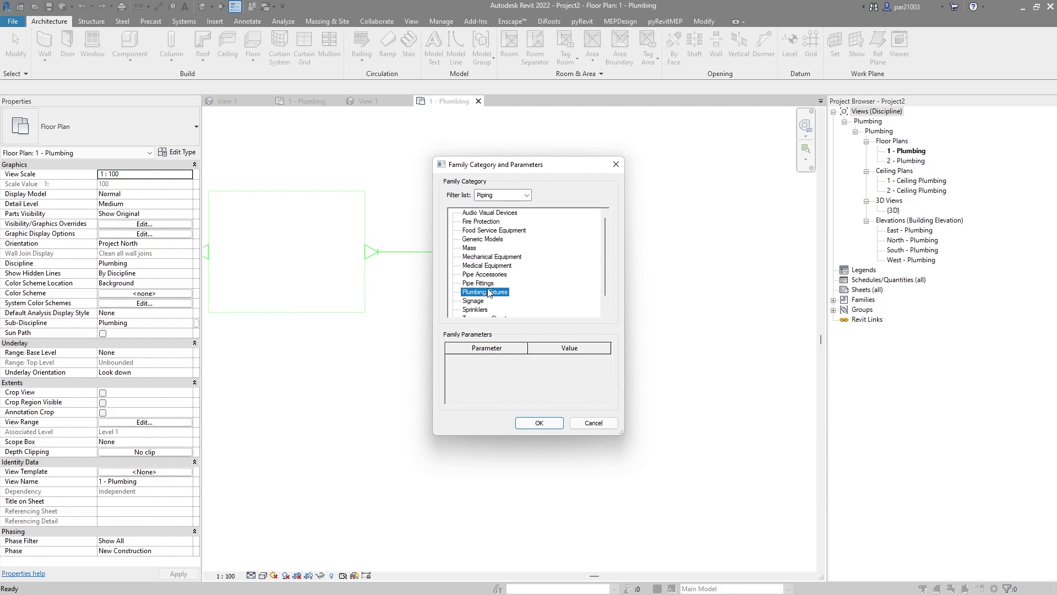
scroll(523, 292, down, 2)
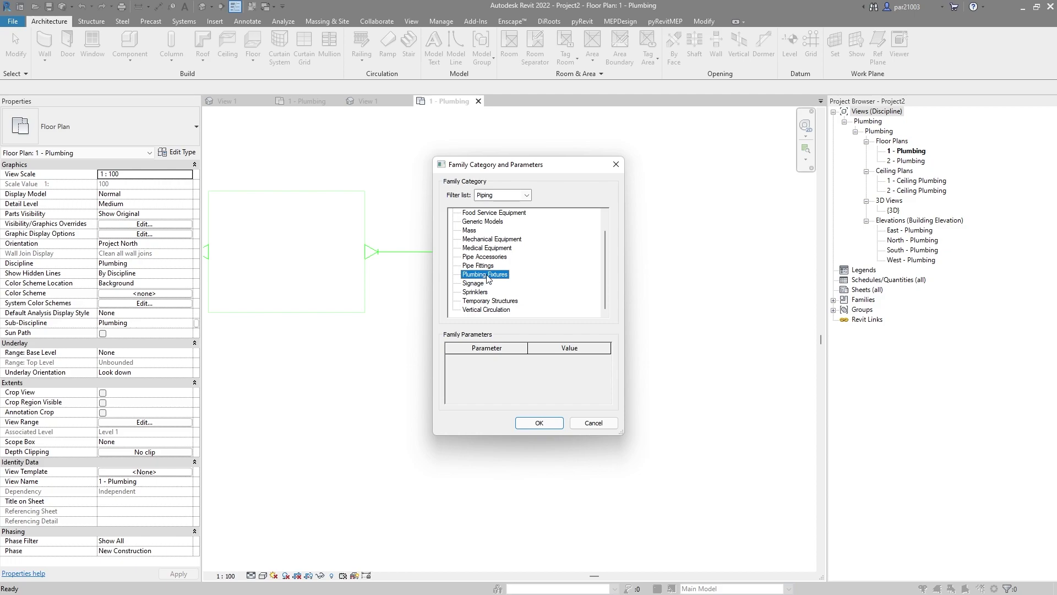
click(542, 423)
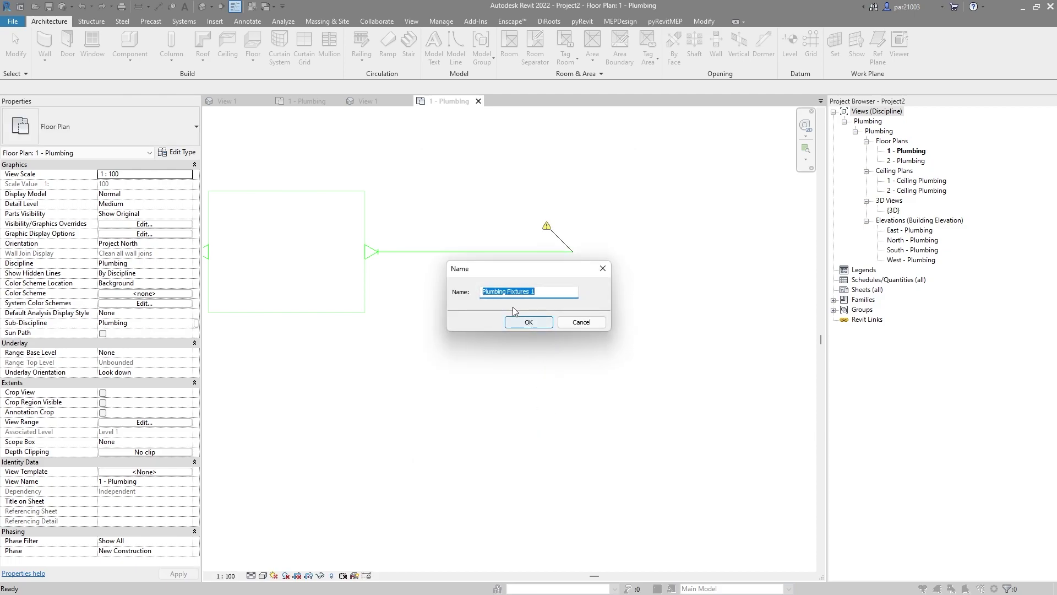
click(530, 322)
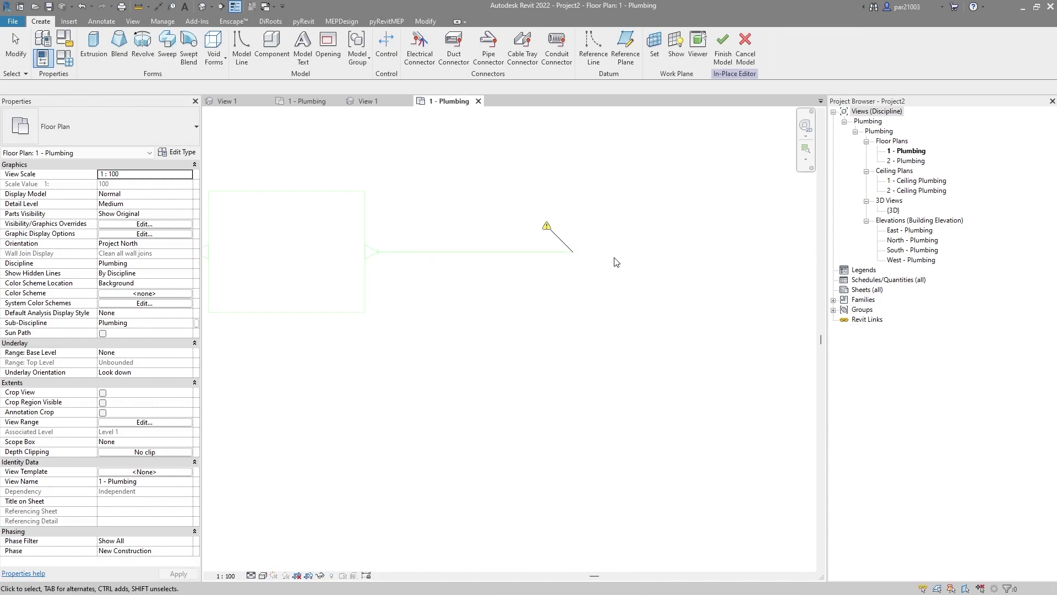
Extrude a rectangle about 1300 mm wide across the pipe direction, 250 mm deep, starting at the free end of the outlet pipe
click(94, 47)
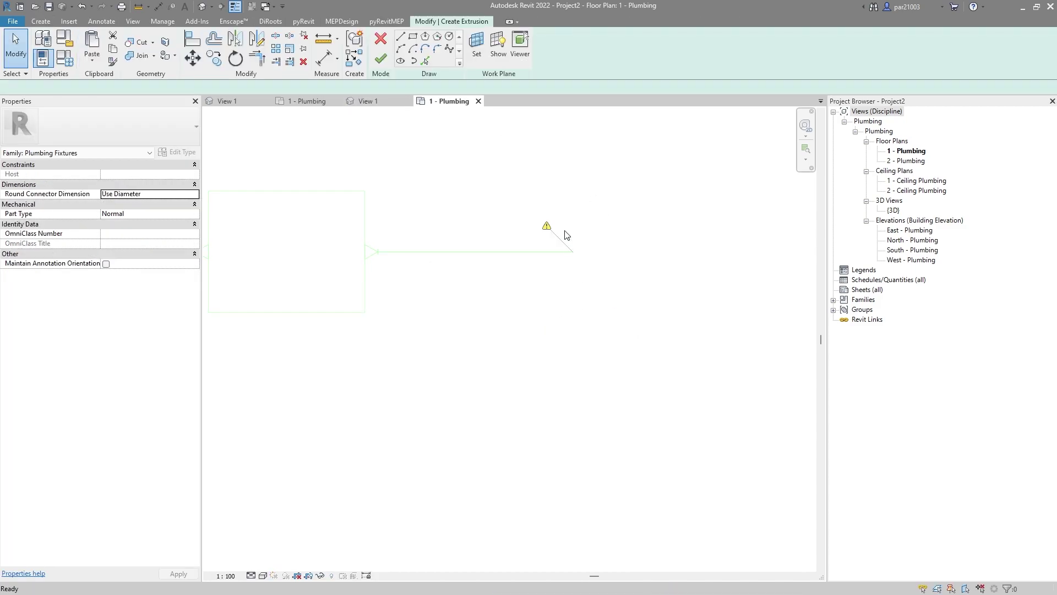
click(414, 39)
click(571, 194)
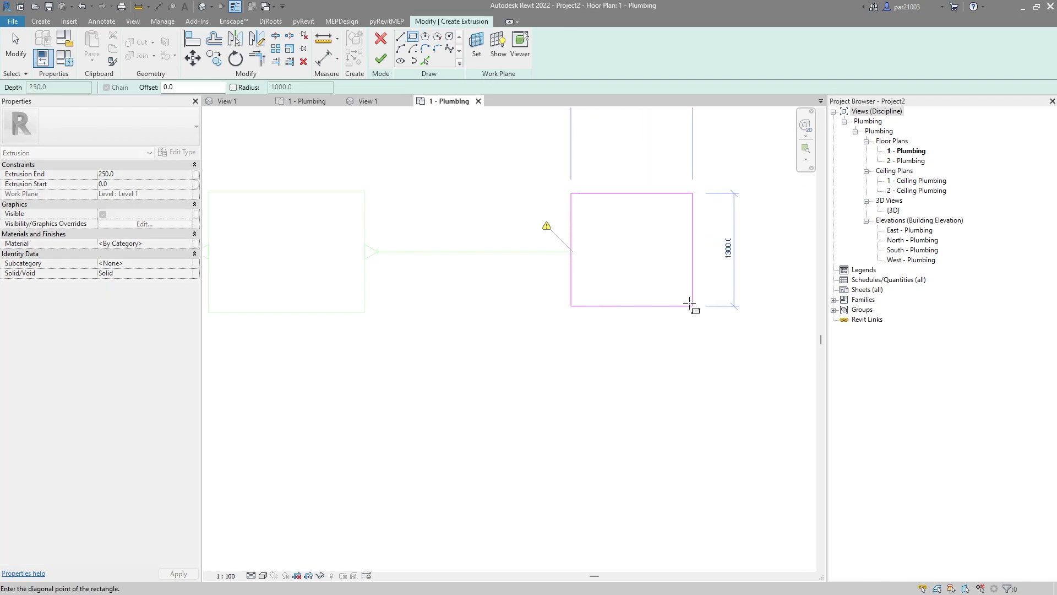
click(727, 305)
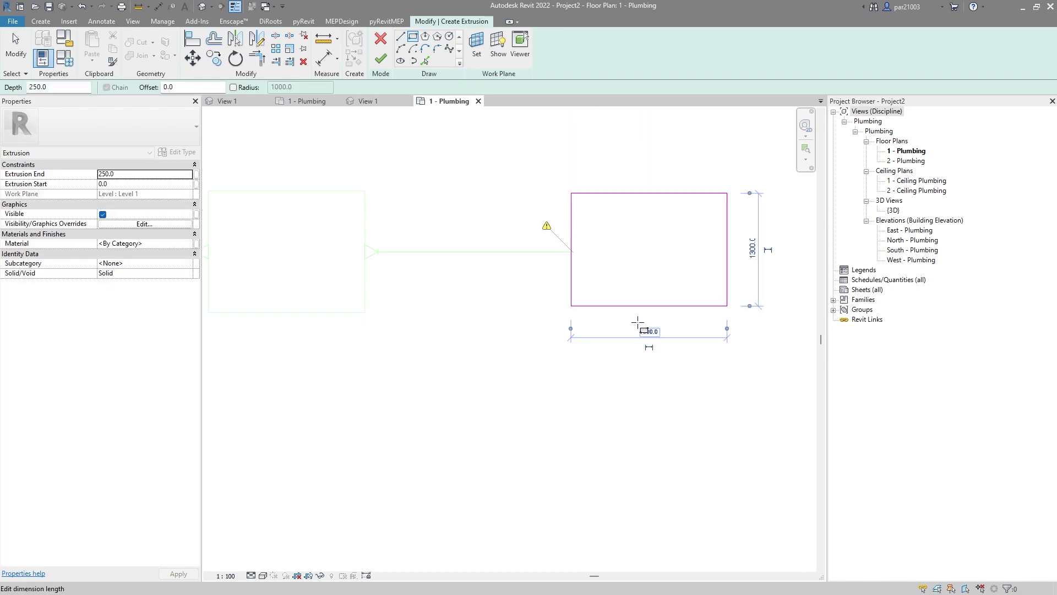
click(380, 59)
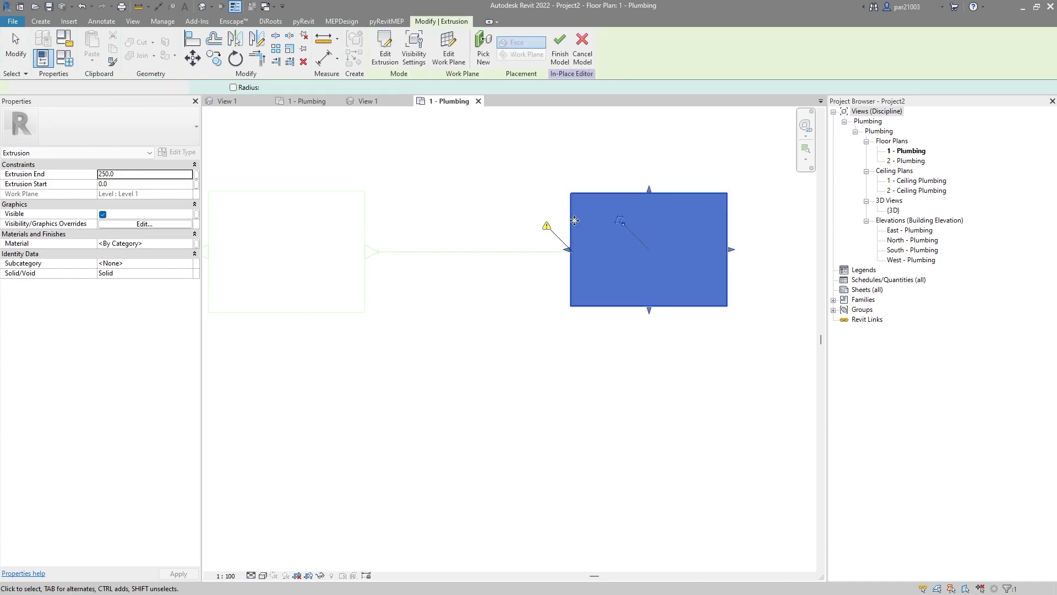
scroll(569, 301, down, 2)
scroll(574, 264, up, 2)
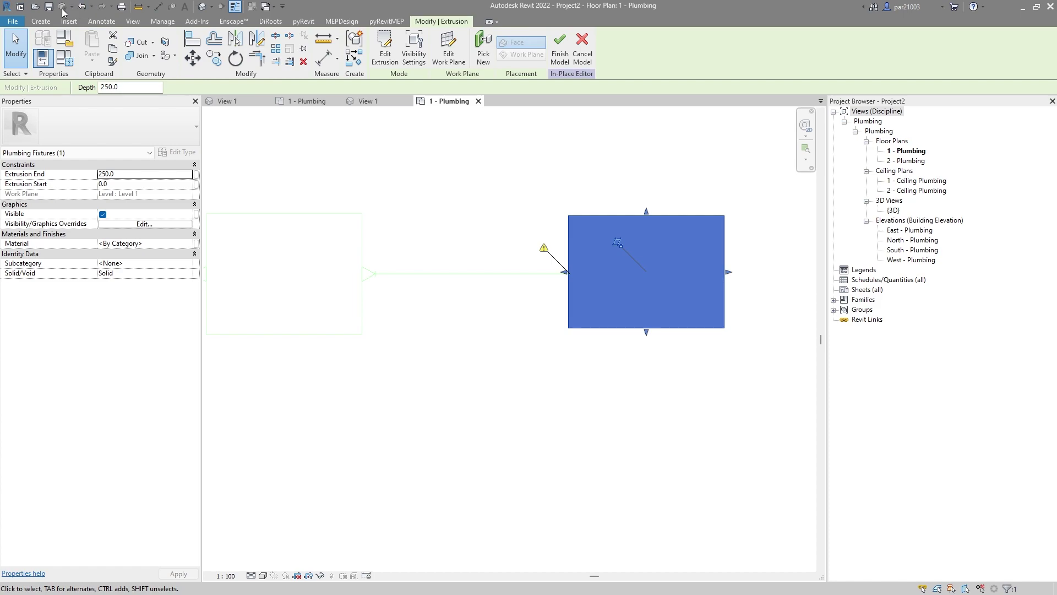
Place a pipe connector on the extrusion's side face that faces the outlet pipe, working in the 3D view
click(41, 21)
click(498, 53)
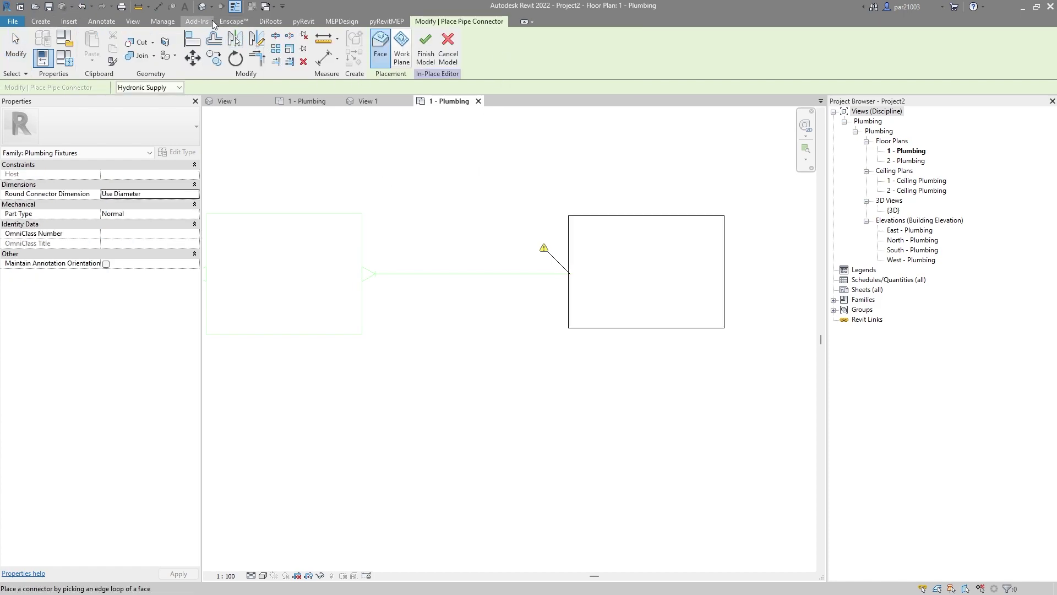
click(201, 6)
shift+middle_drag(562, 340, 694, 308)
scroll(377, 383, up, 3)
scroll(376, 384, up, 2)
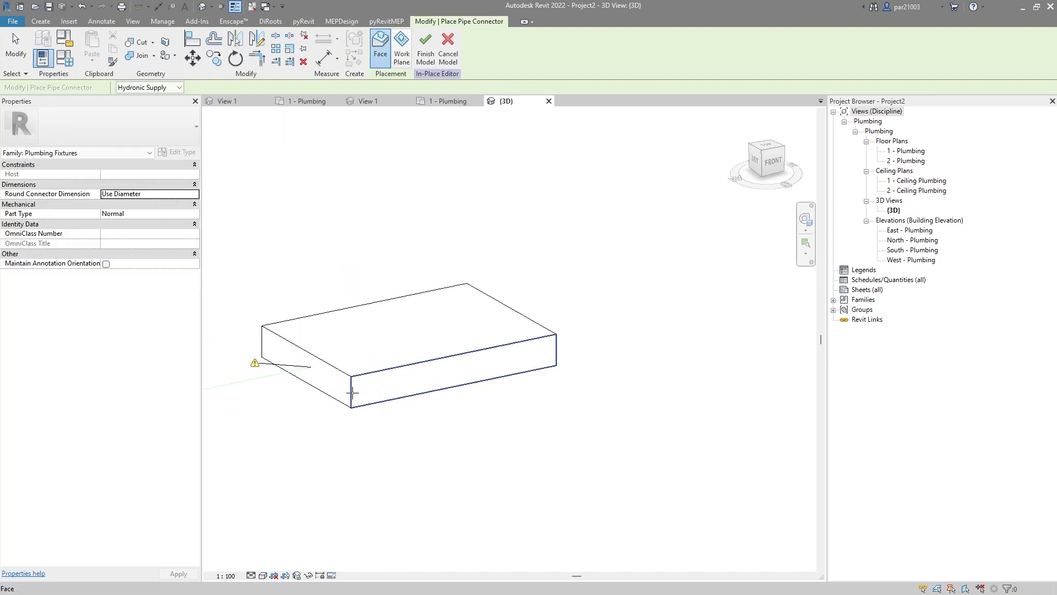
click(280, 355)
scroll(288, 396, down, 1)
middle_drag(288, 396, 408, 408)
scroll(508, 354, up, 4)
key(Escape)
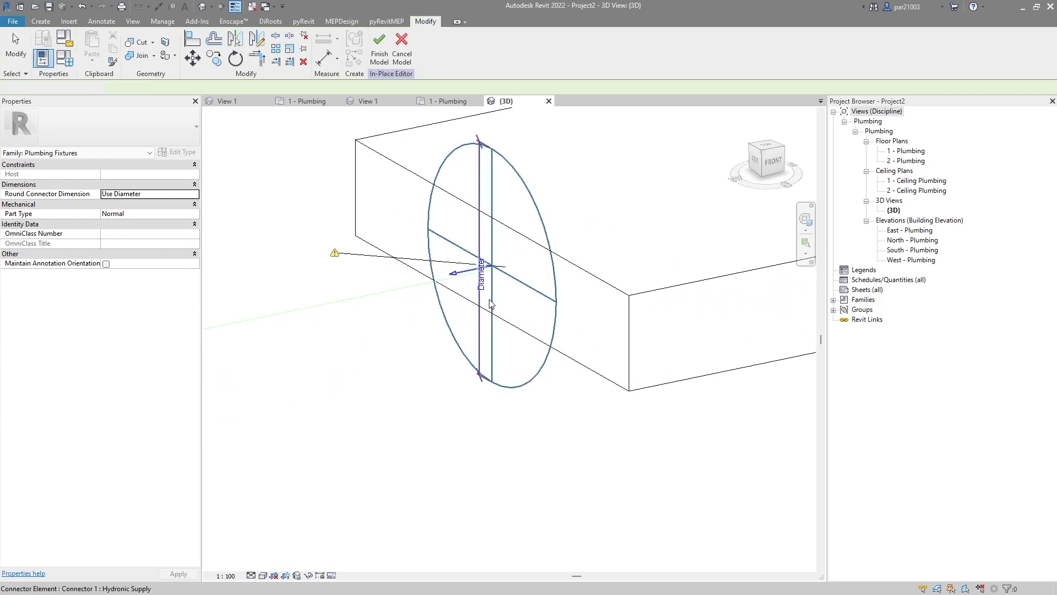
Set the new connector's system classification to Sanitary and its flow configuration to Fixture Units
click(460, 280)
scroll(460, 280, down, 2)
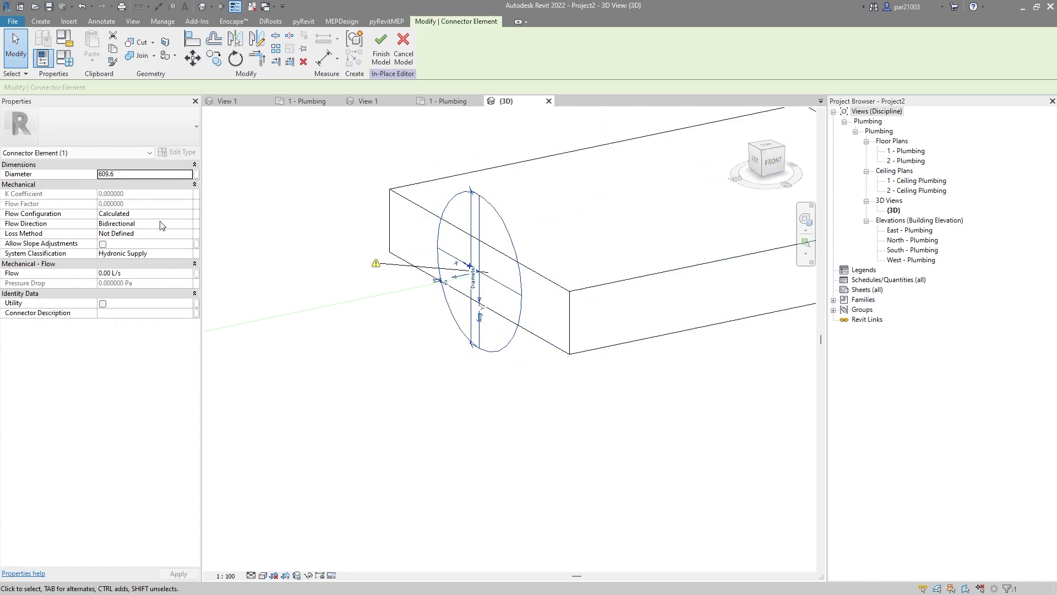
click(187, 253)
click(187, 253)
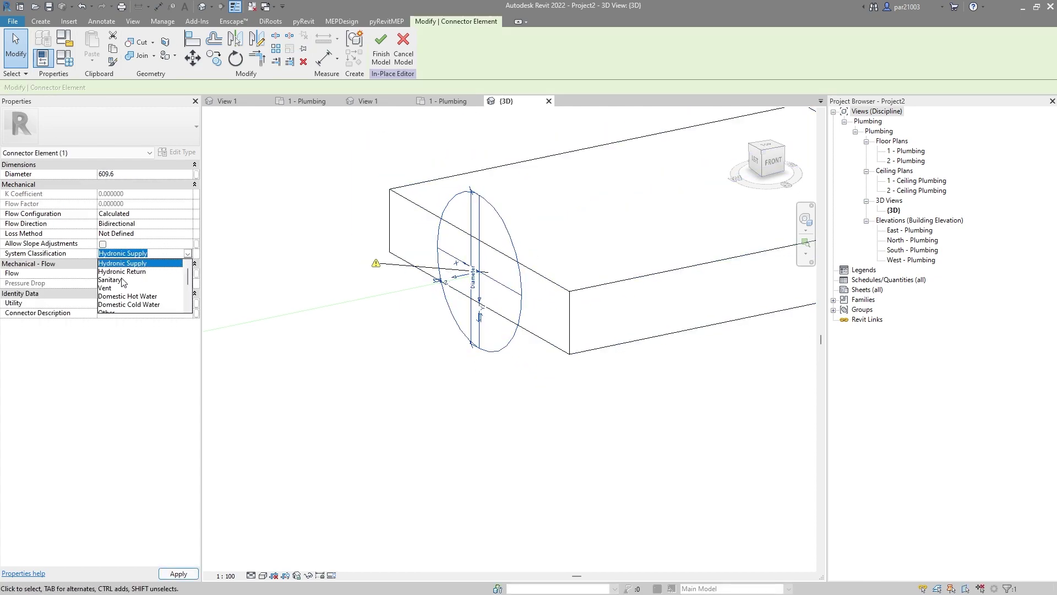
click(123, 280)
click(185, 215)
click(187, 214)
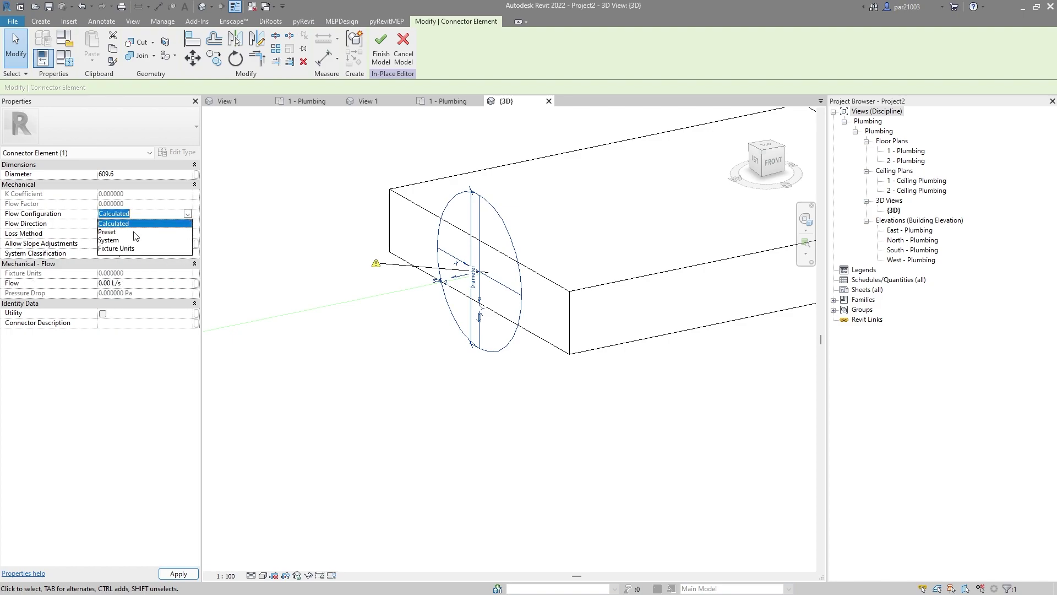
click(131, 249)
Associate the connector's Fixture Units property with the family parameter WFU
click(196, 273)
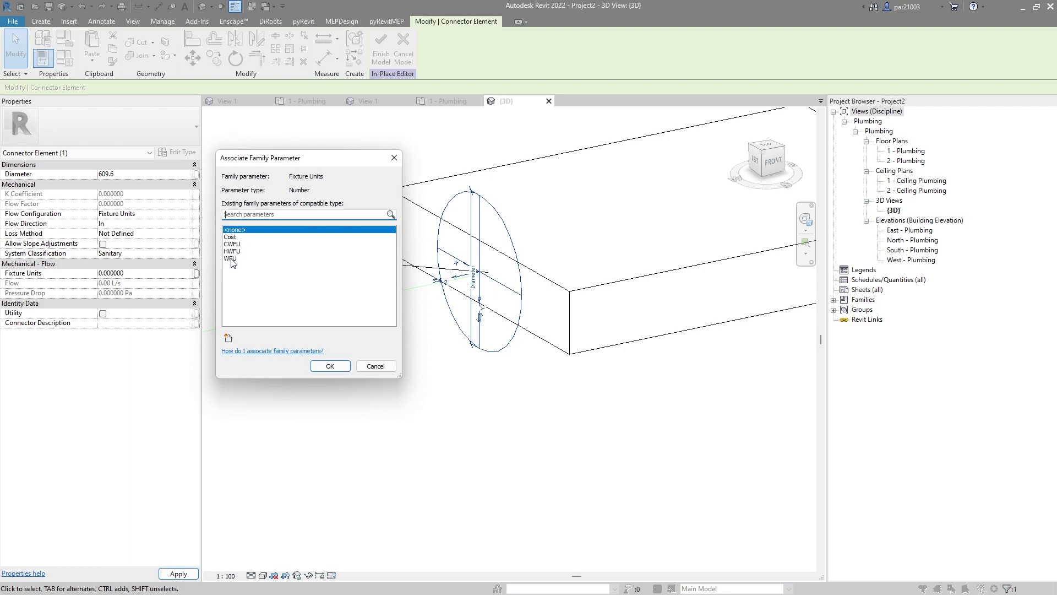
click(232, 259)
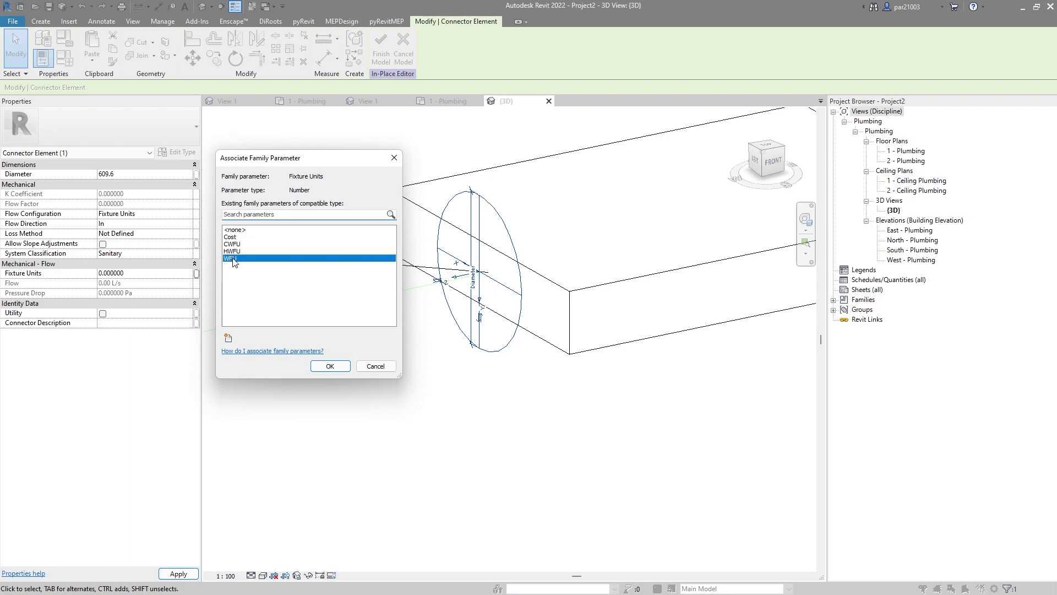
click(329, 366)
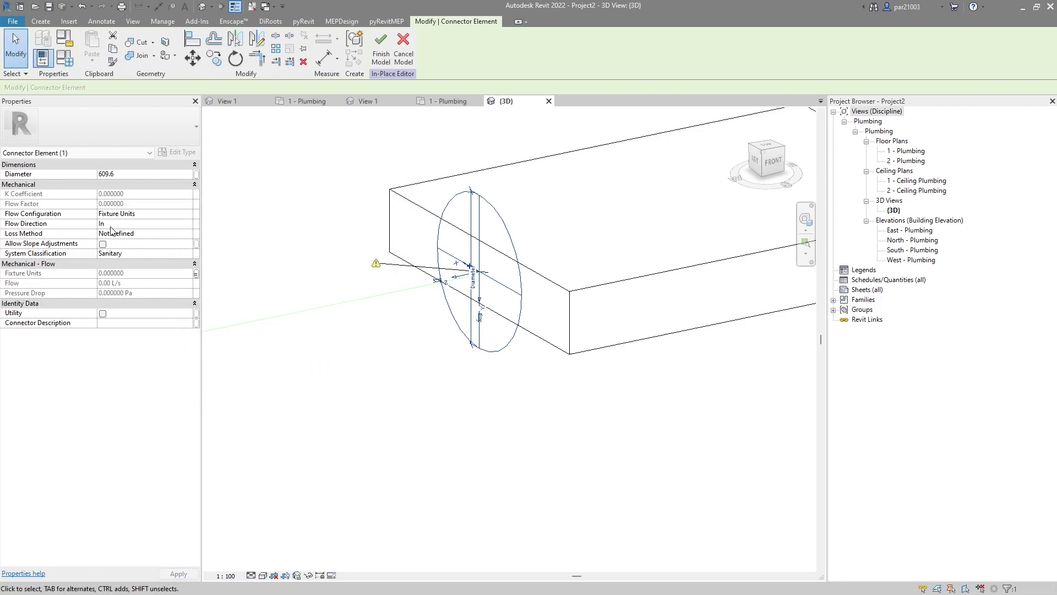
Set the connector's flow direction to Out and finish the in-place model
click(145, 224)
click(189, 228)
click(150, 238)
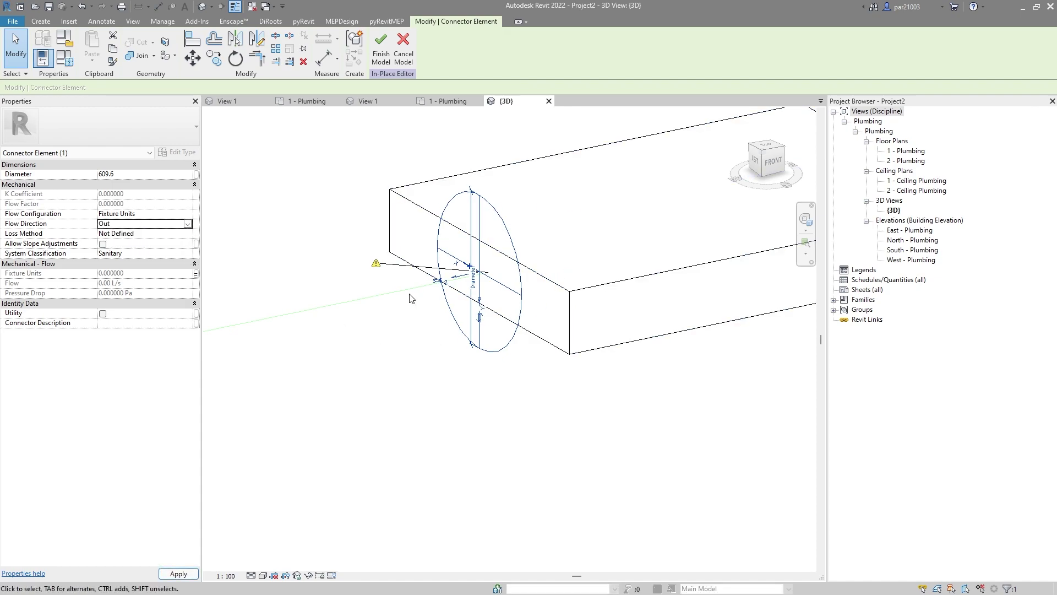
scroll(462, 342, down, 5)
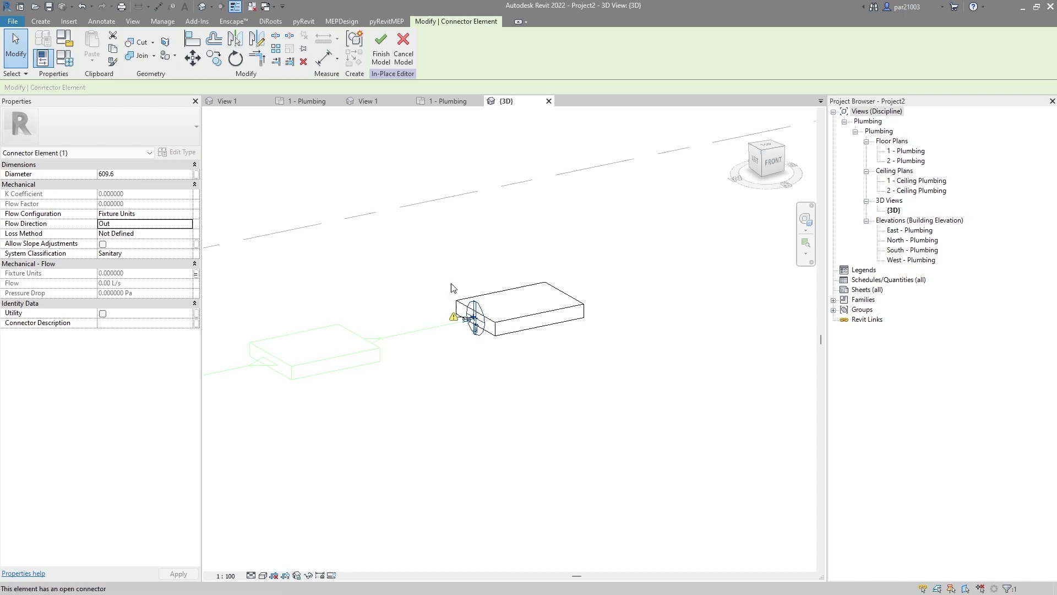
click(381, 47)
Draw a horizontal section line below the box and fixture in the 1 - Plumbing plan, and open the section view
scroll(480, 334, up, 4)
scroll(525, 356, down, 3)
click(449, 101)
scroll(499, 340, down, 3)
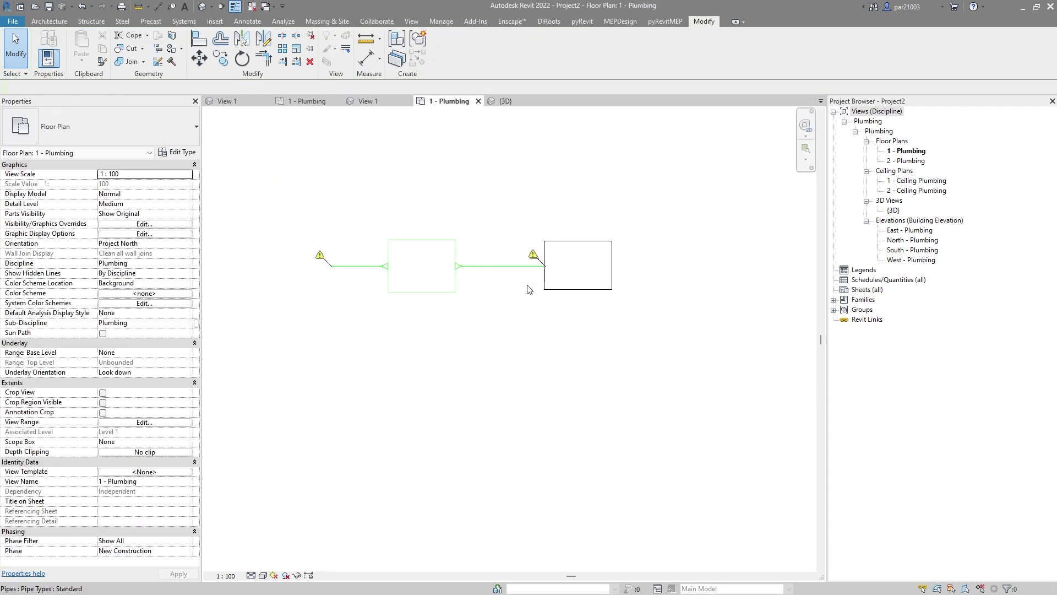
scroll(505, 293, up, 2)
click(221, 7)
click(319, 333)
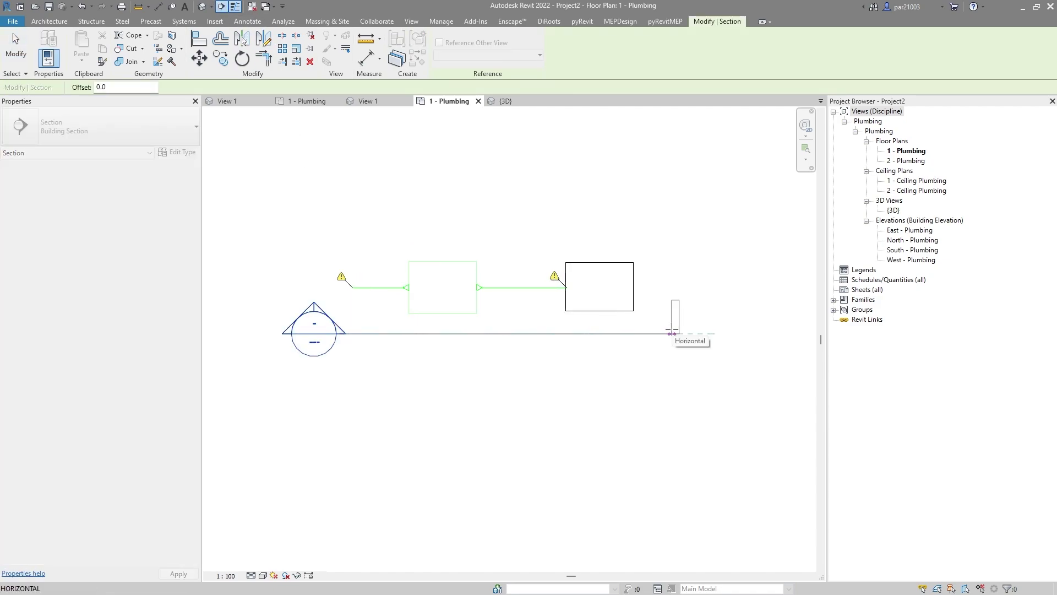
click(672, 333)
key(Escape)
right_click(567, 328)
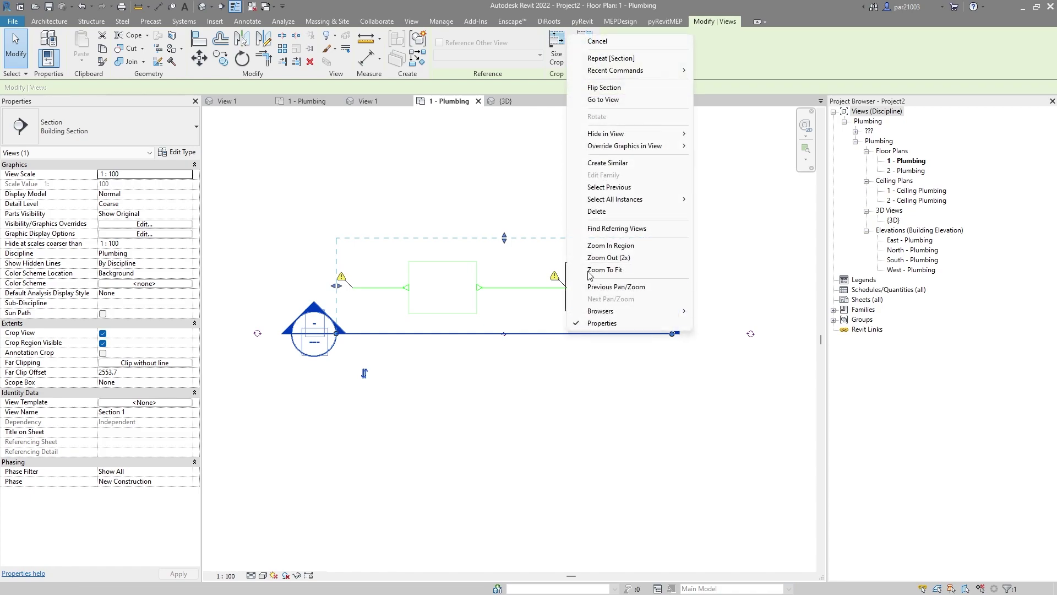
click(604, 100)
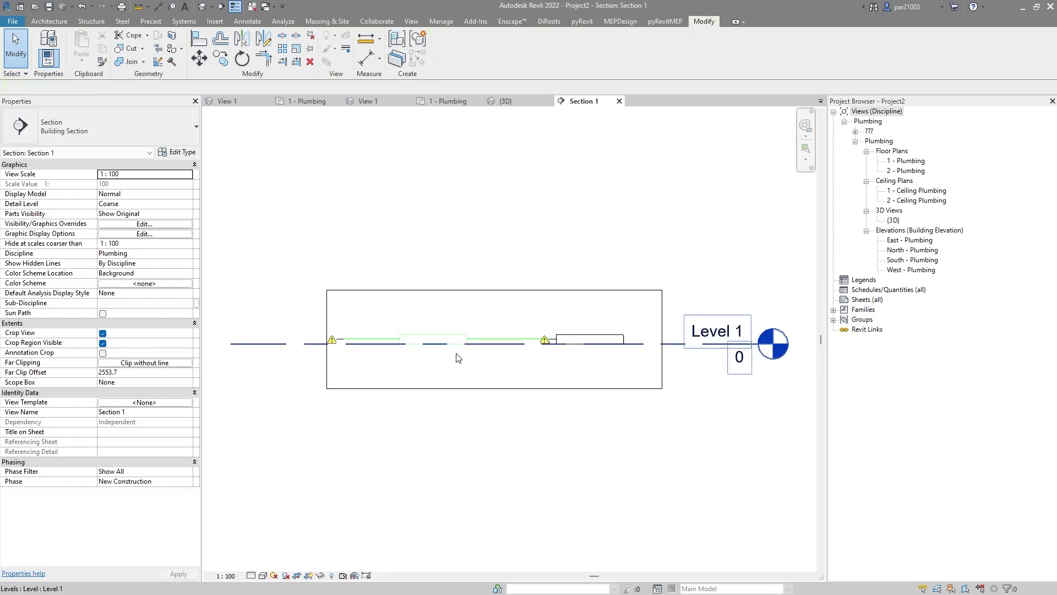
Set the section view to Fine detail and shorten the box's outlet pipe to about 700 mm, away from the fixture
scroll(477, 374, up, 3)
click(248, 576)
click(259, 573)
scroll(638, 297, up, 2)
scroll(637, 298, down, 2)
click(638, 298)
drag(635, 292, 530, 296)
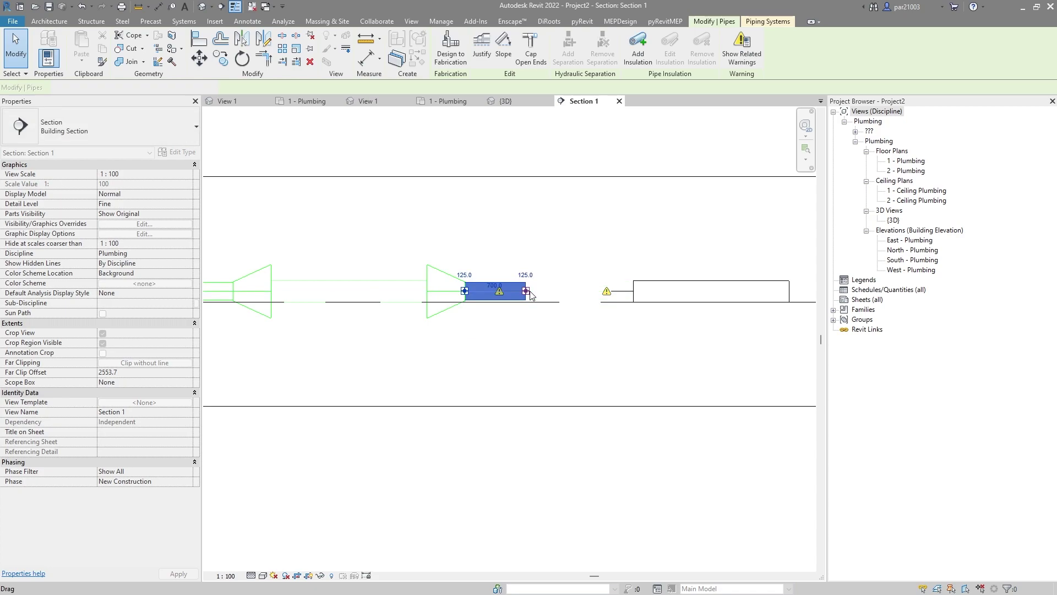
key(Escape)
Draw a horizontal 200 mm pipe from the fixture's Out connector toward the box, stopping just short of the outlet pipe
click(626, 303)
scroll(628, 306, up, 1)
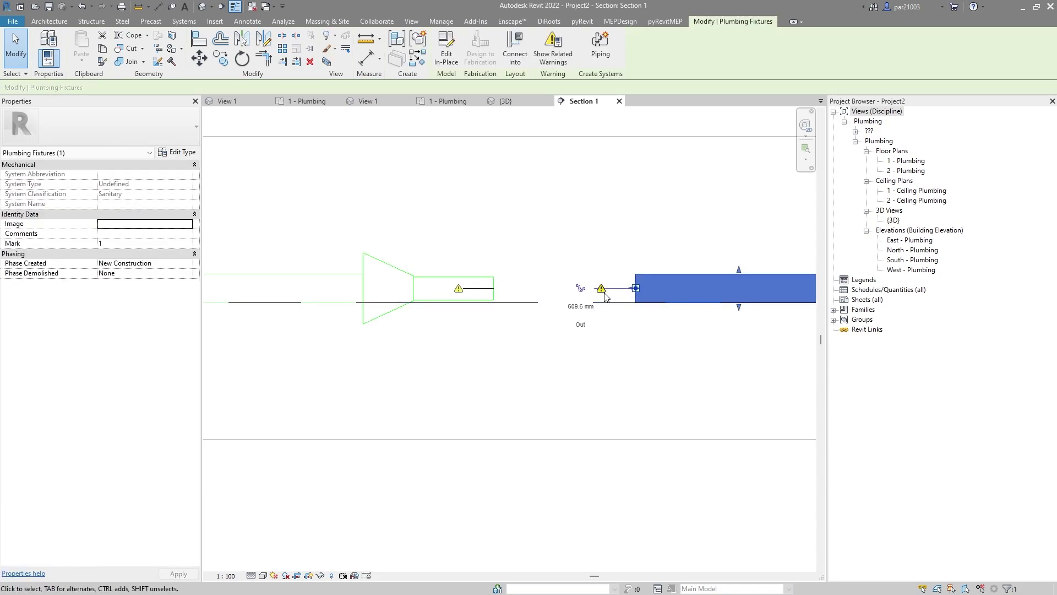
click(566, 289)
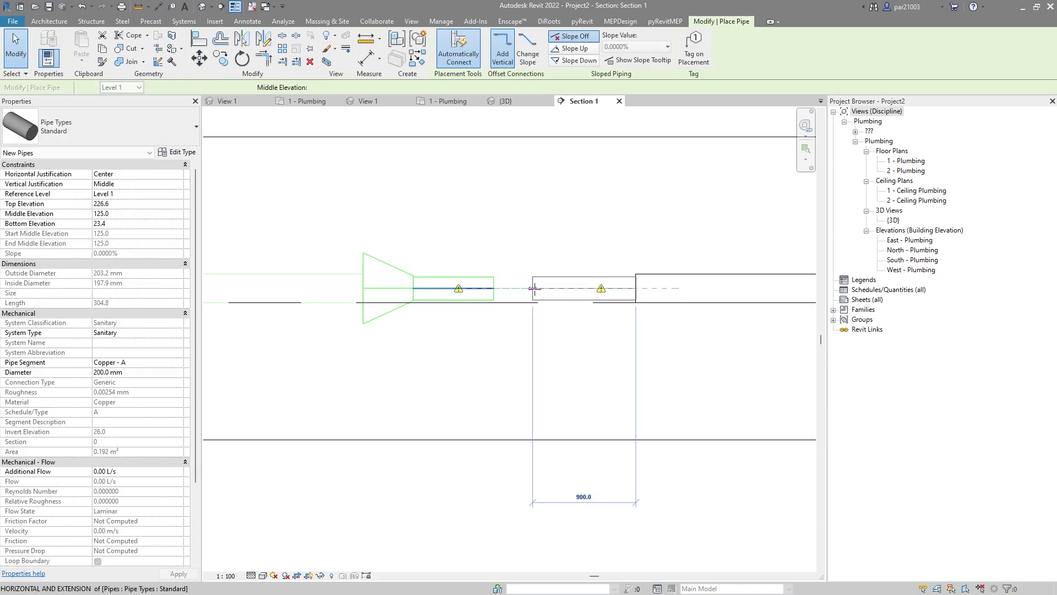
click(525, 296)
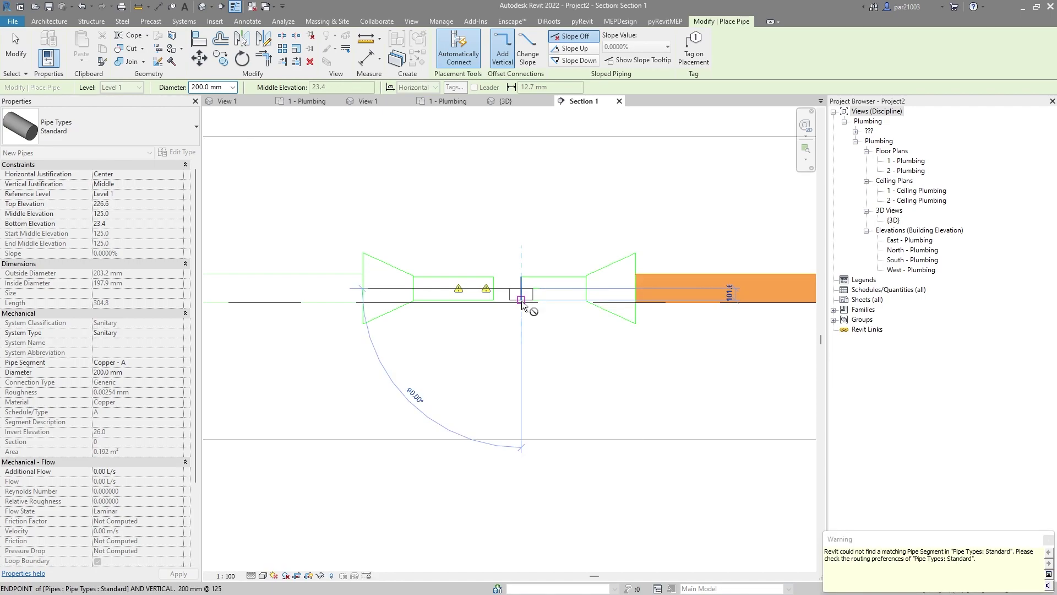
scroll(515, 300, up, 5)
key(Escape)
key(Escape)
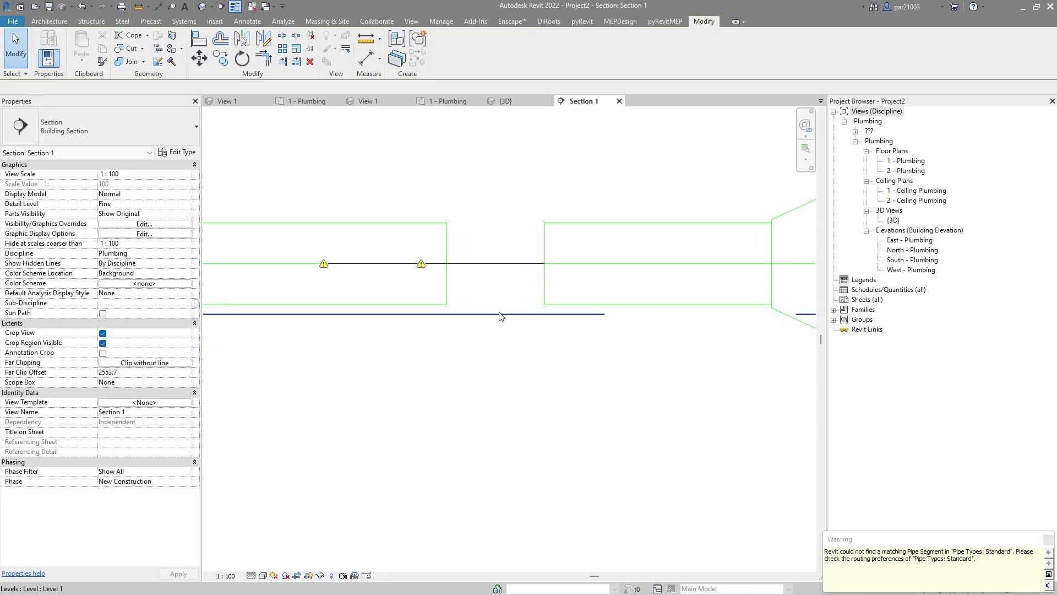
Align the fixture pipe's centerline with the box outlet pipe's centerline in the section view
key(a)
key(l)
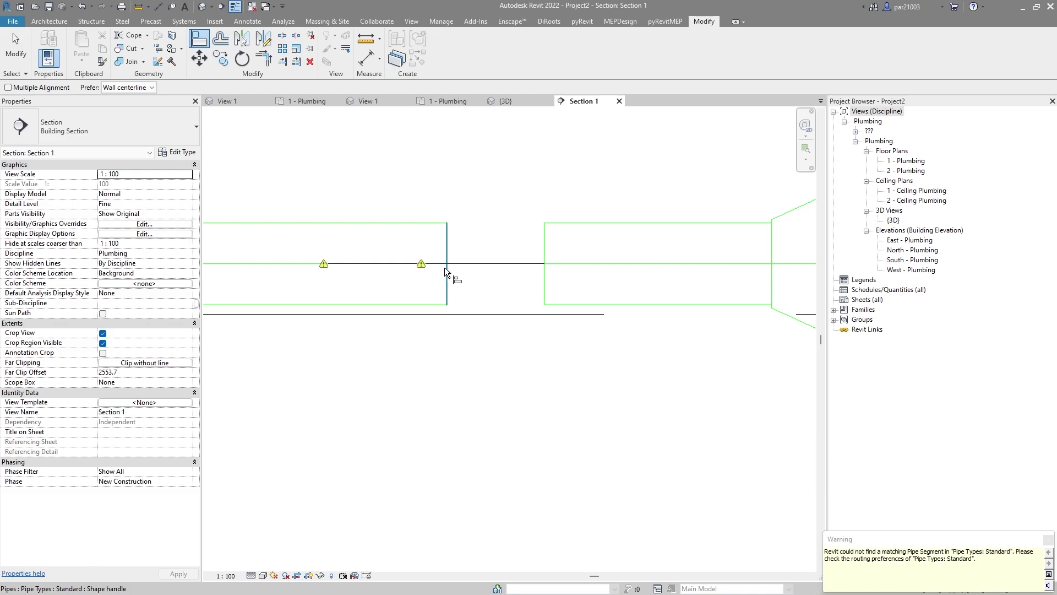
click(440, 267)
click(560, 263)
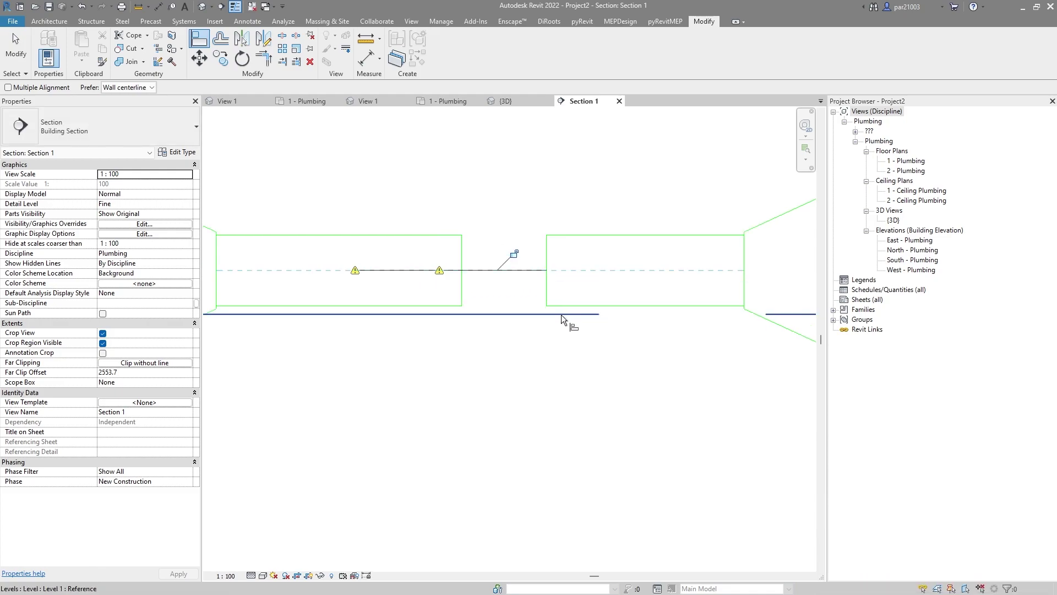
key(Escape)
key(Escape)
Set the 1 - Plumbing plan to Fine detail and align the fixture pipe's centerline with the box outlet pipe
click(449, 100)
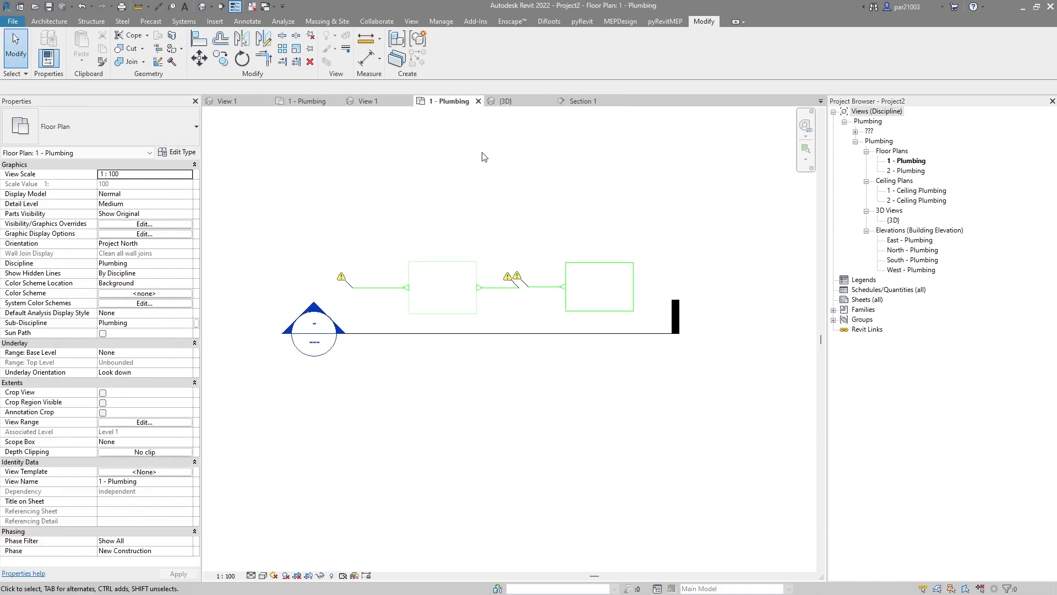
scroll(527, 281, up, 4)
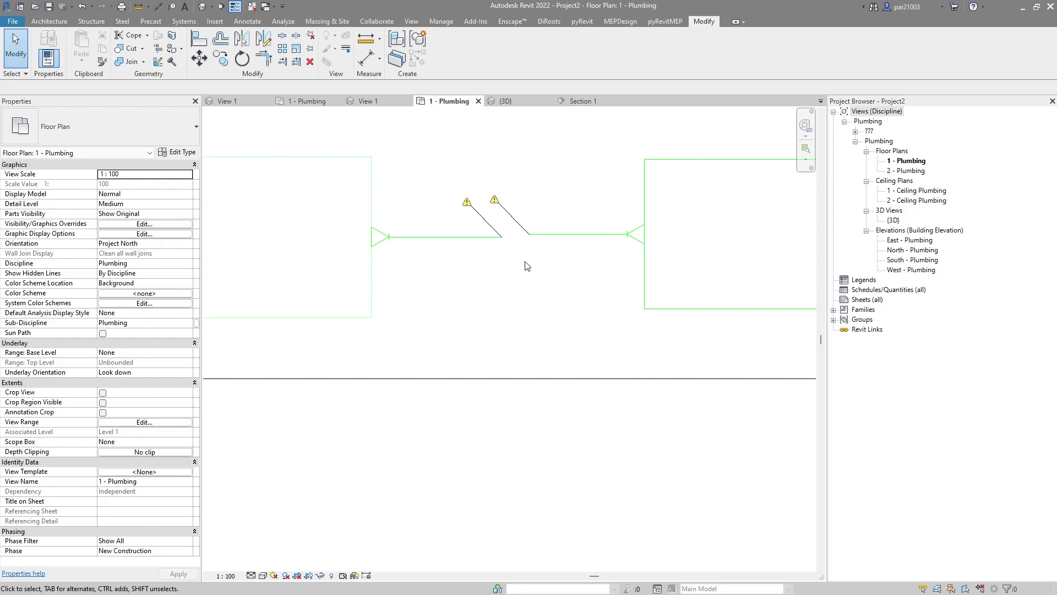
click(249, 577)
click(261, 564)
scroll(523, 332, down, 1)
scroll(522, 331, down, 1)
key(a)
key(l)
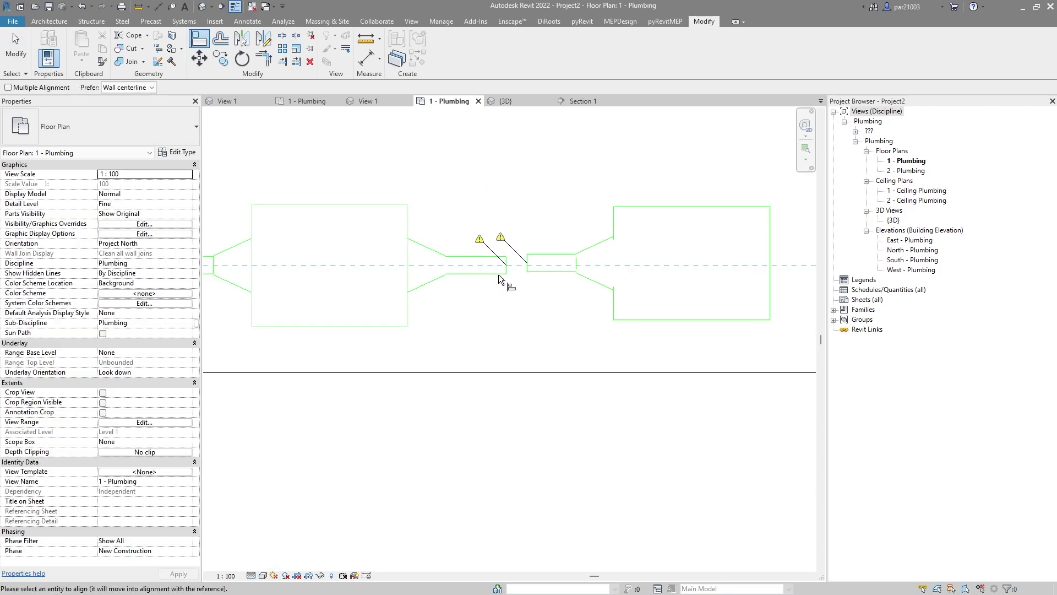
click(553, 269)
scroll(548, 304, down, 1)
key(Escape)
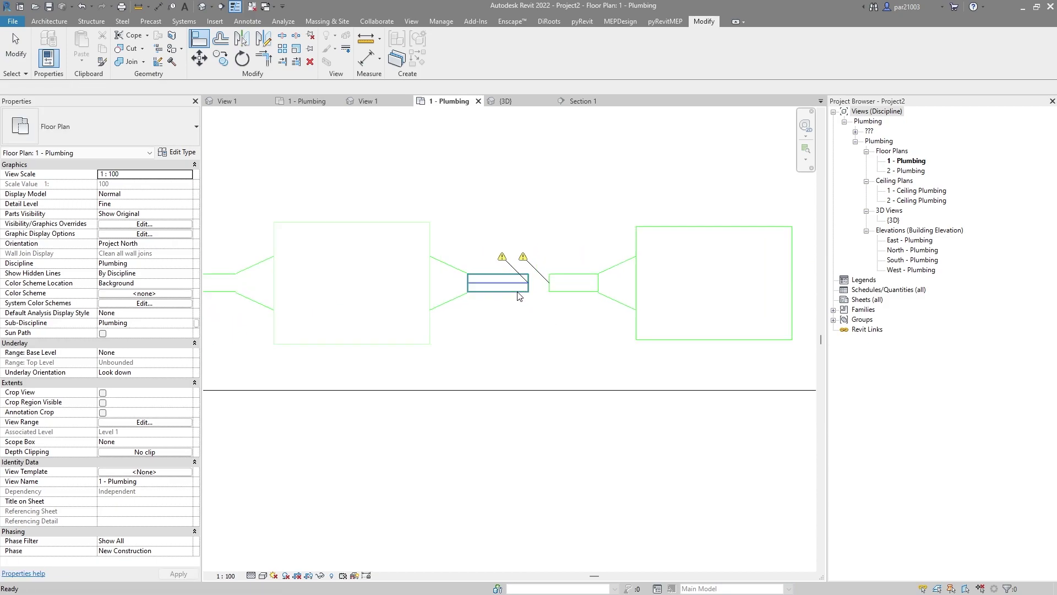
Extend the box's outlet pipe to the end of the fixture's pipe so they join into one run
scroll(518, 297, up, 1)
click(528, 281)
drag(529, 281, 554, 281)
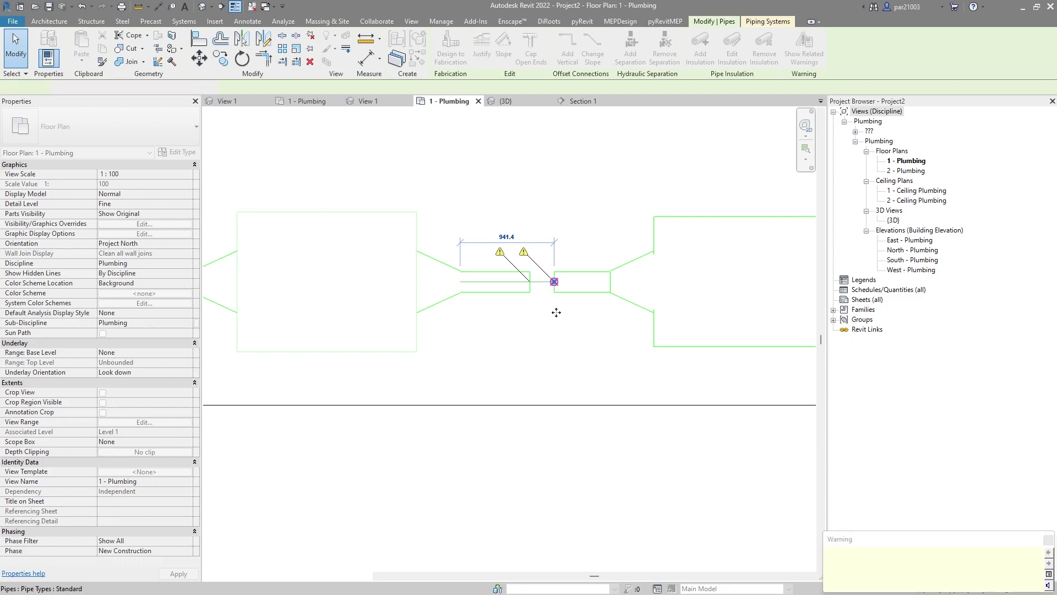
scroll(557, 316, down, 2)
click(555, 328)
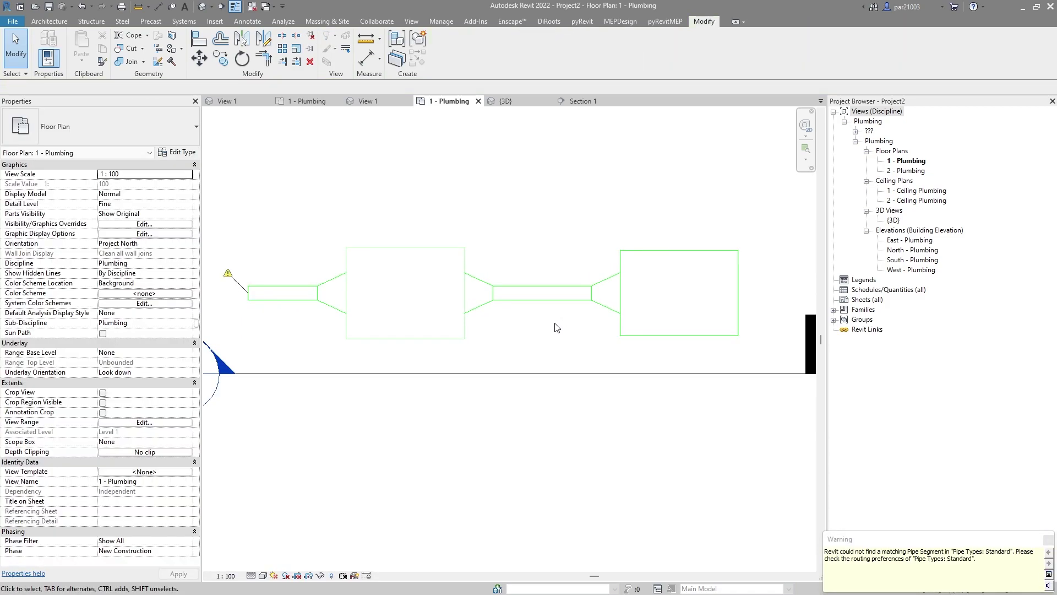
scroll(556, 327, down, 1)
Check the type parameters of the in-place plumbing fixture, including its WFU value, and close them without changes
click(621, 272)
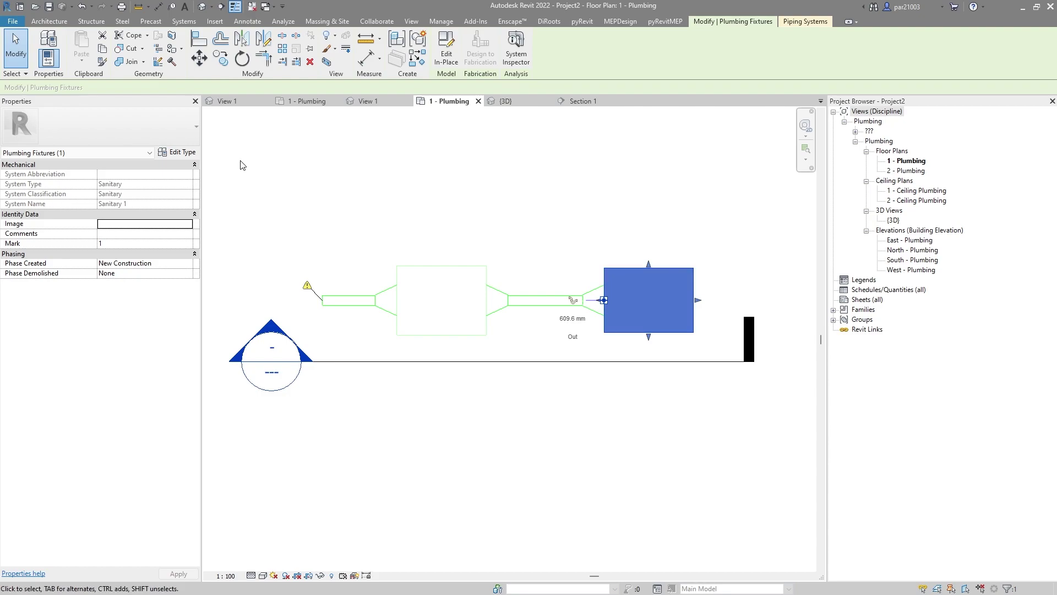
click(177, 152)
click(817, 237)
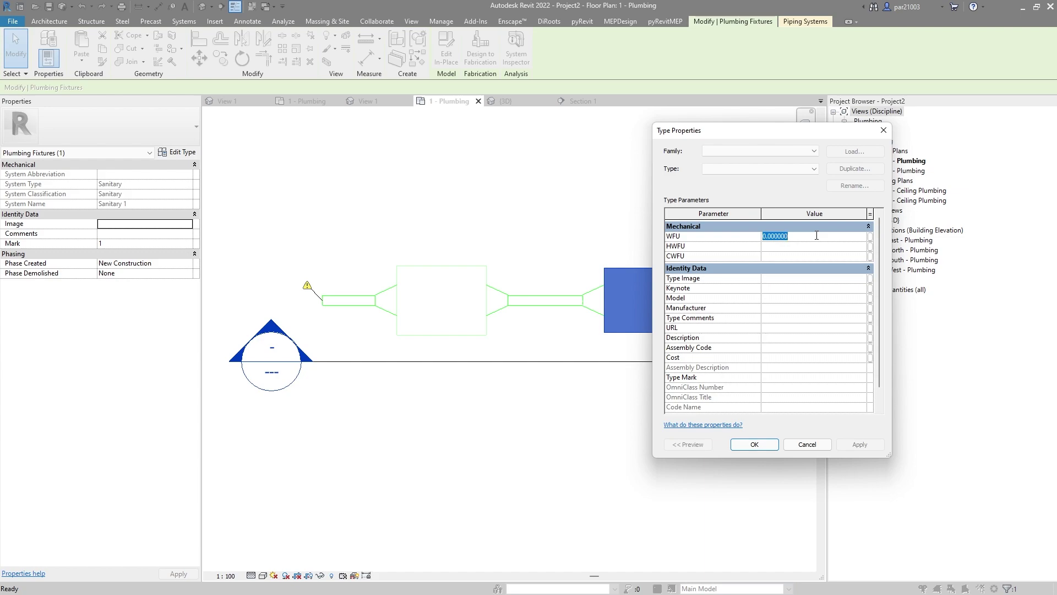
click(754, 443)
Compare the fixture units in the pipes on both sides of the junction box and the box's own instance parameters
click(547, 308)
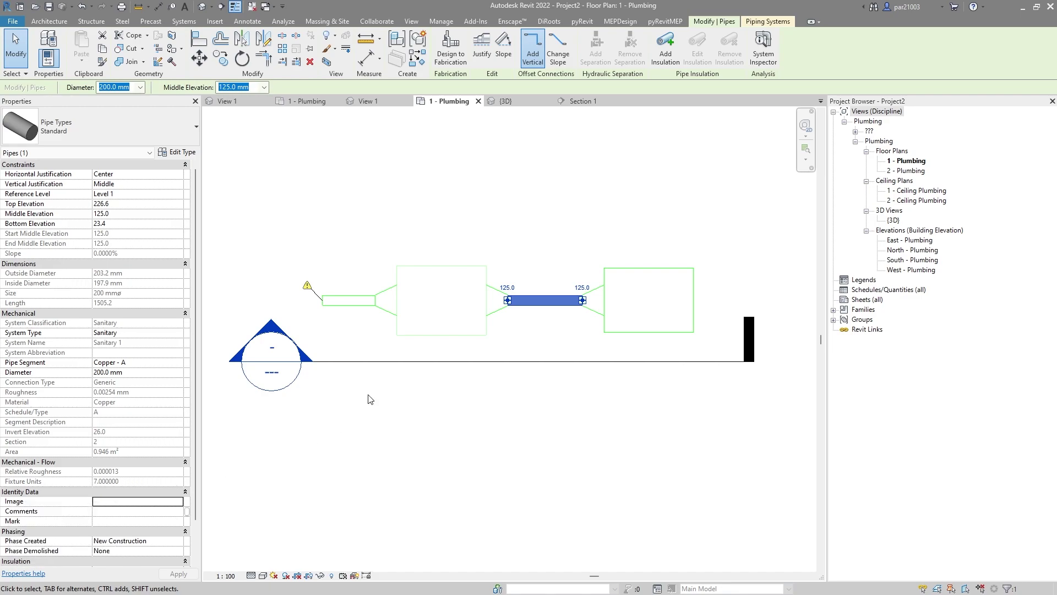
click(407, 306)
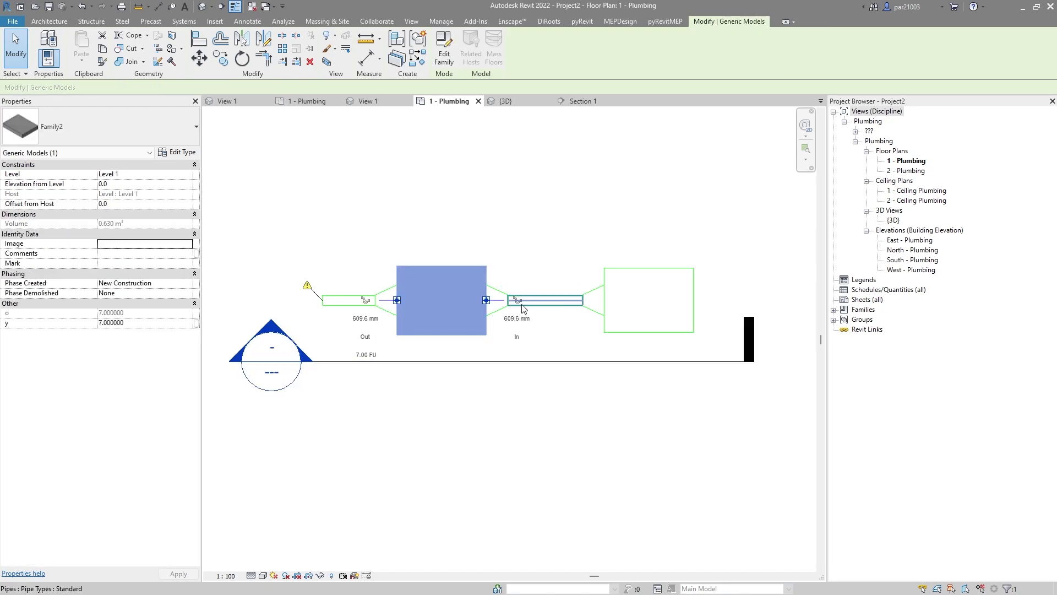
click(345, 334)
click(348, 311)
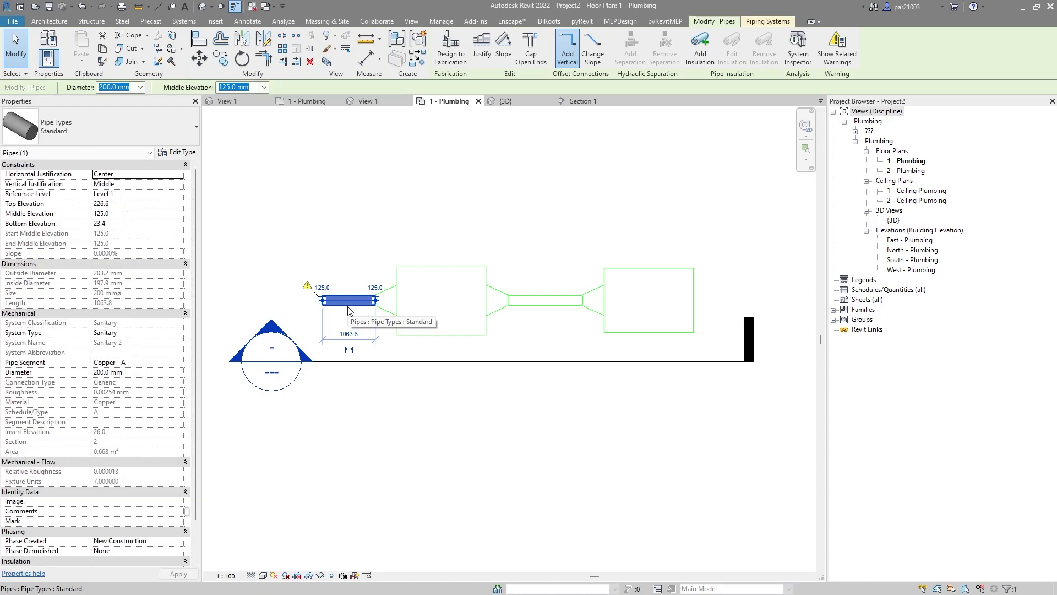
Copy the junction box to the free end of its outlet pipe, in line with the run
middle_drag(358, 465, 614, 384)
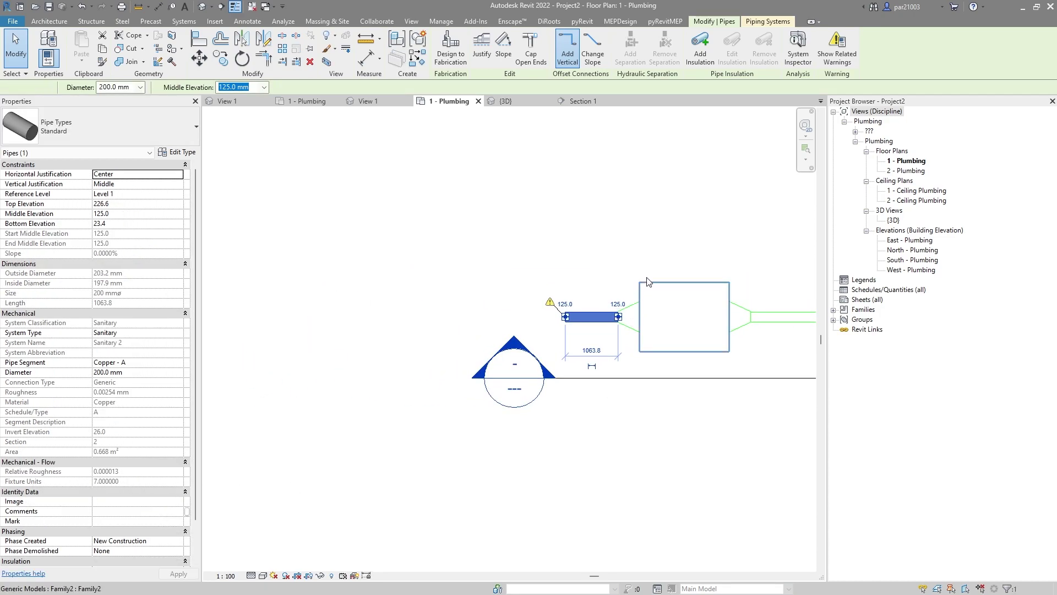
click(664, 293)
drag(664, 293, 494, 288)
scroll(537, 310, up, 2)
key(Escape)
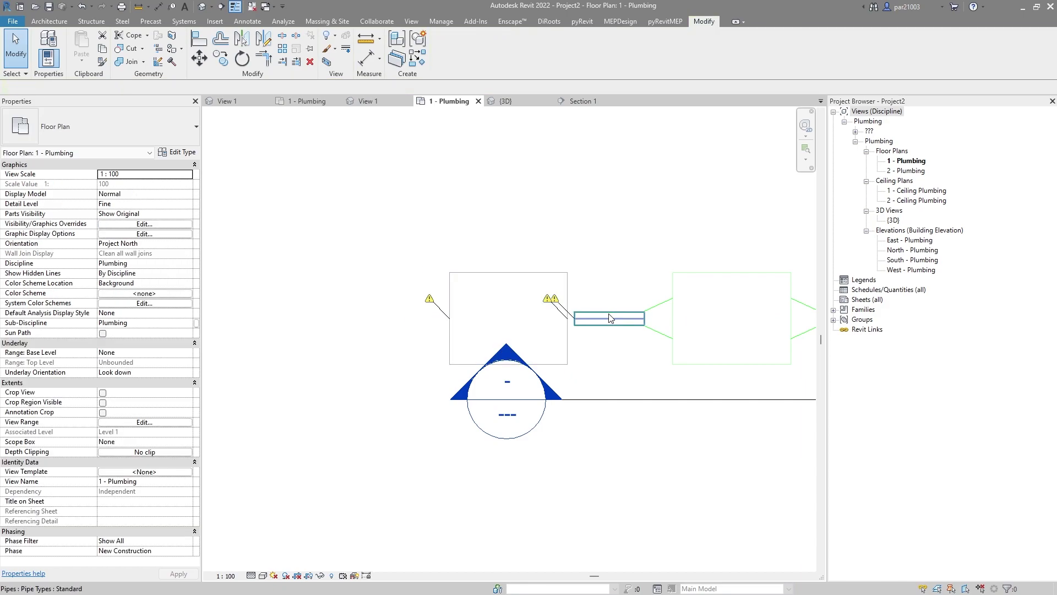
Extend the free end of the outlet pipe to the In connector of the copied junction box
click(575, 324)
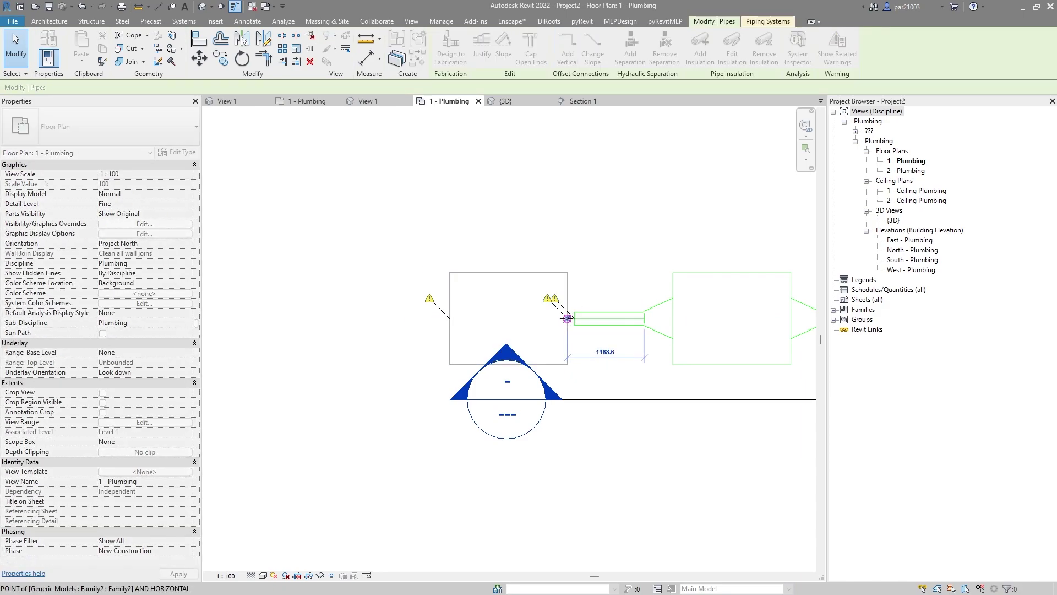
click(567, 322)
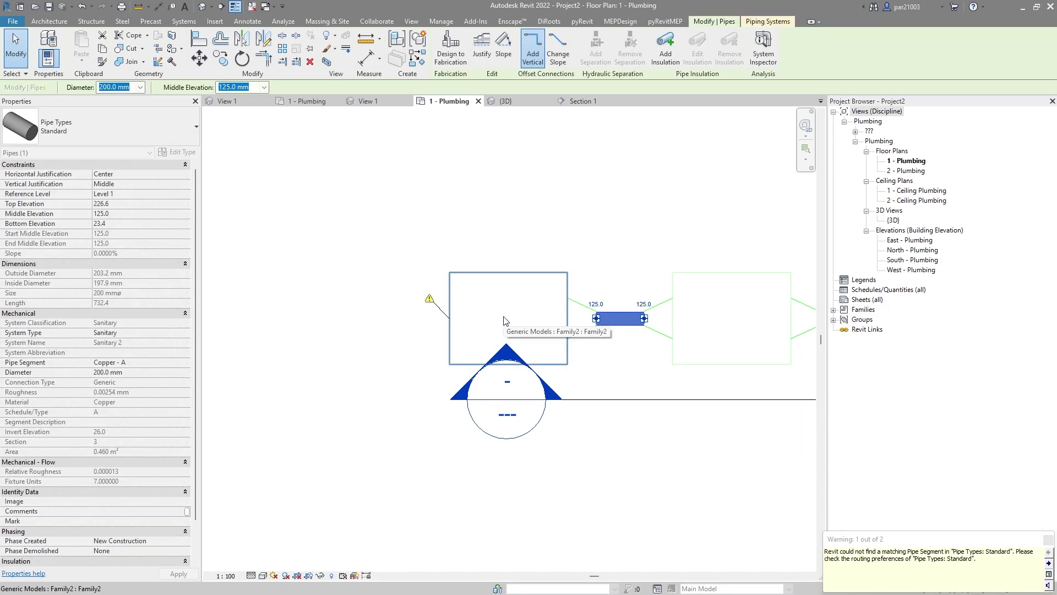
key(Escape)
Draw a horizontal 200 mm pipe about 1464 mm long from the copied box's Out connector, leading away from the run
click(473, 284)
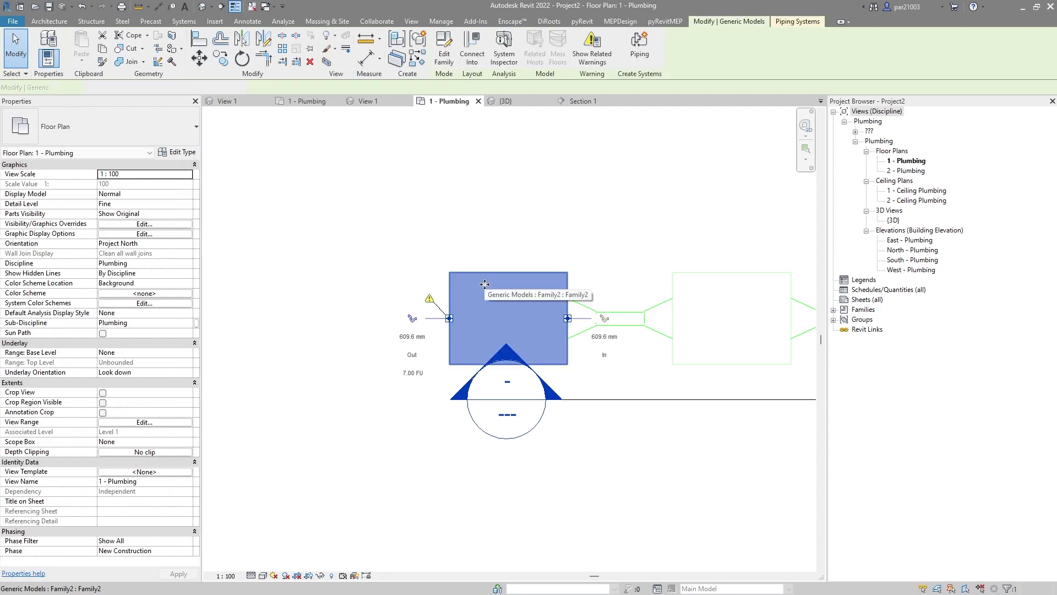
scroll(474, 284, down, 2)
click(433, 307)
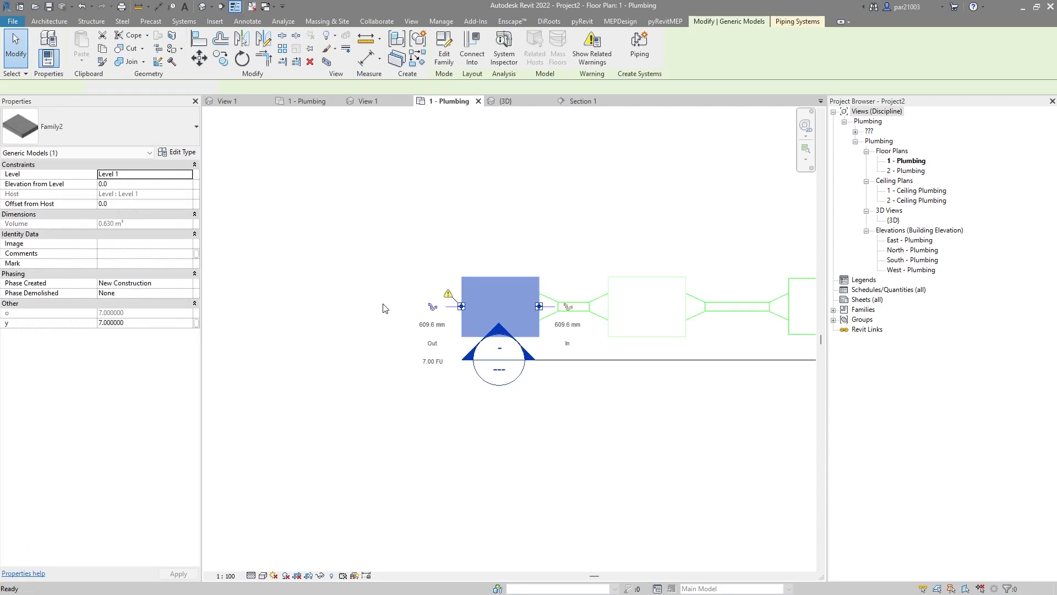
key(Escape)
key(Escape)
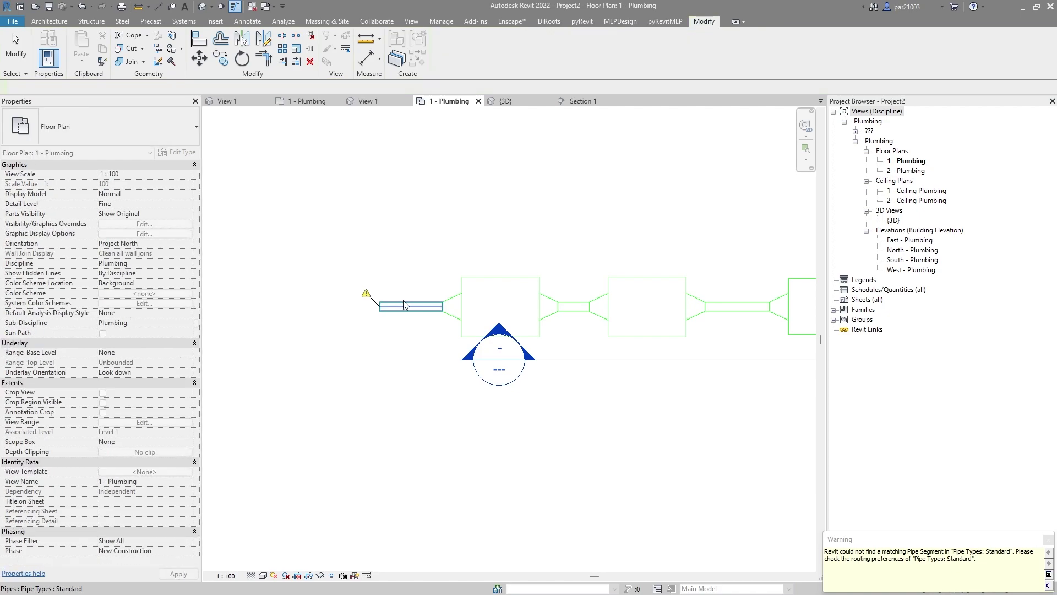
Check the fixture units of the copied box's outlet pipe and review the other pipes in the run
click(406, 302)
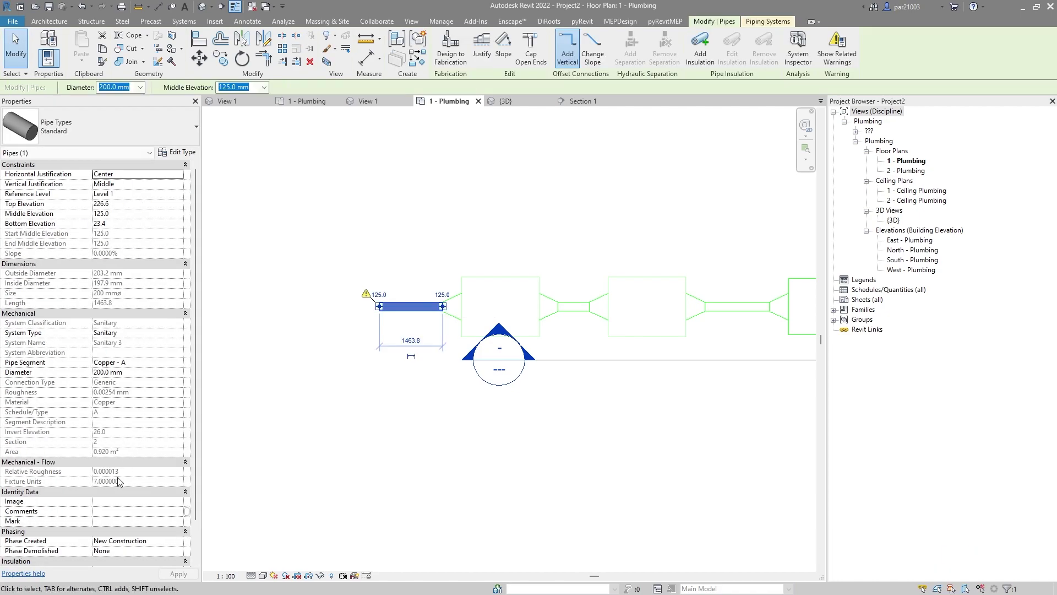
click(566, 313)
scroll(566, 315, down, 1)
middle_drag(545, 302, 530, 341)
click(548, 322)
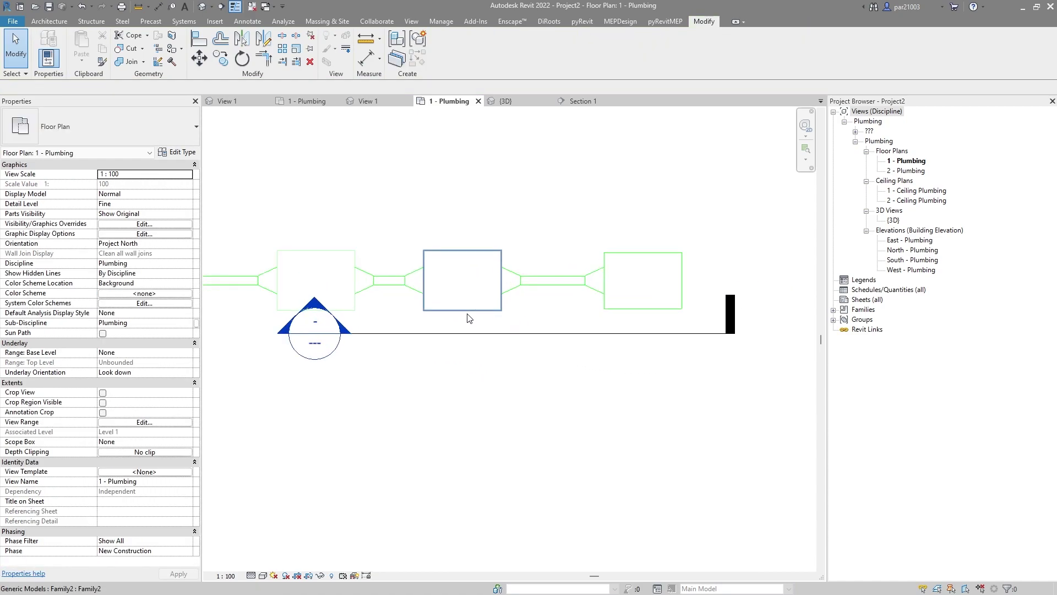
scroll(409, 309, up, 1)
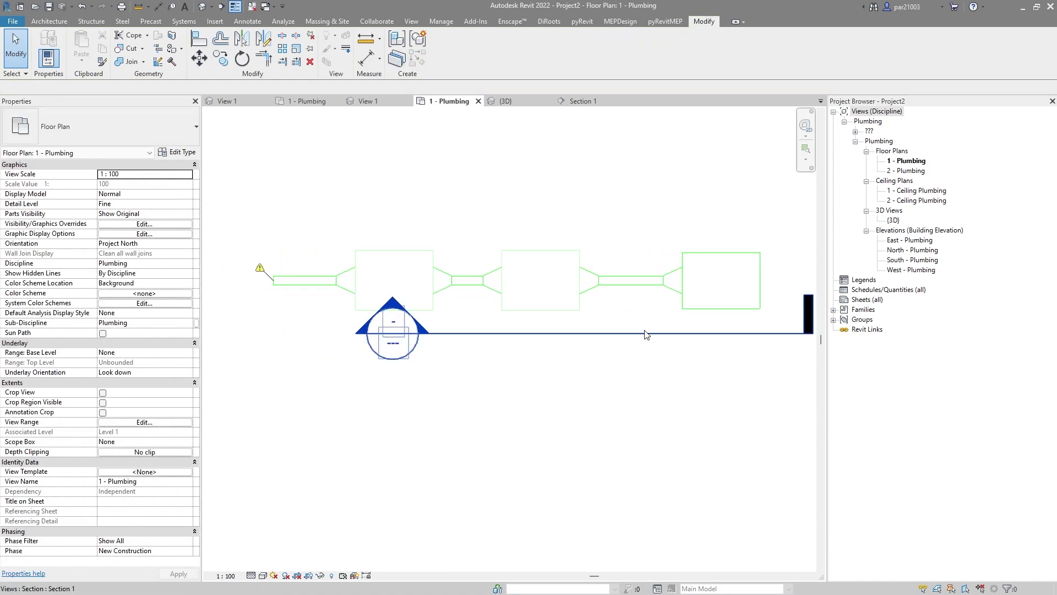
Copy the plumbing fixture to below the middle junction box and rotate the copy 90° clockwise so its Out connector faces the box
click(714, 256)
drag(713, 257, 530, 370)
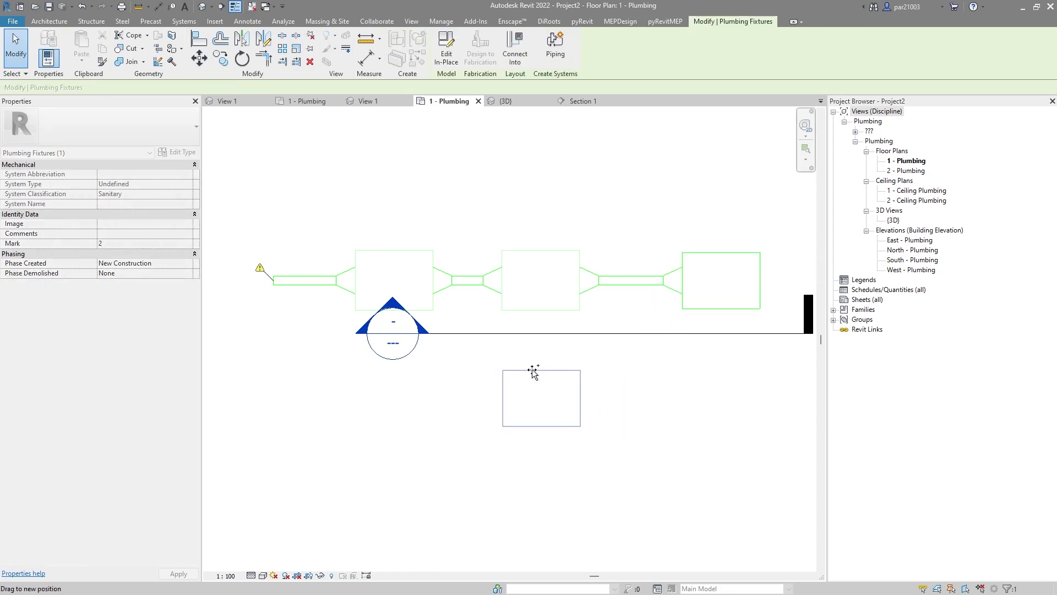
key(r)
key(o)
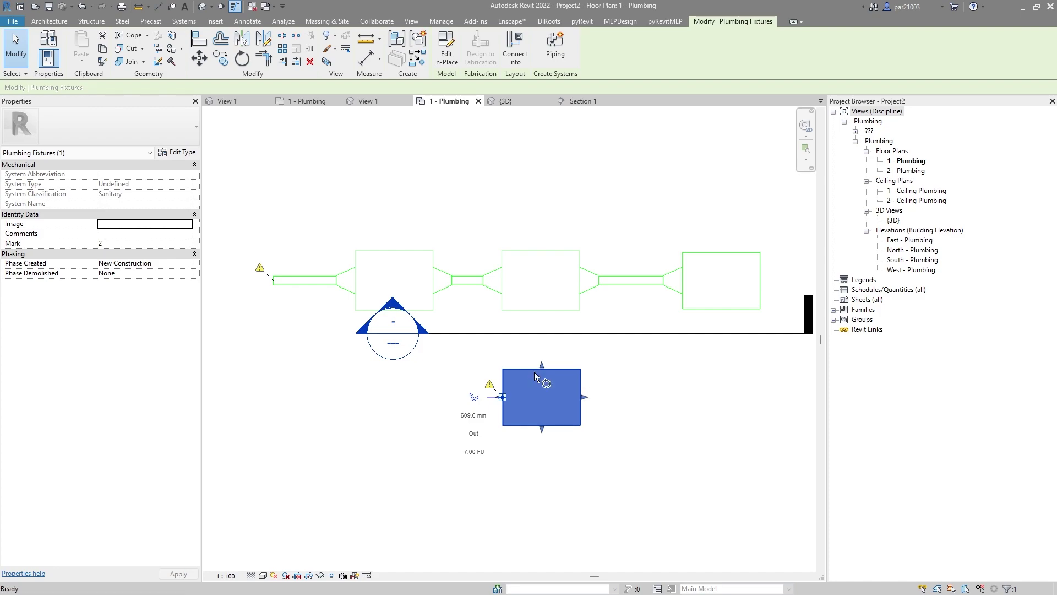
click(543, 489)
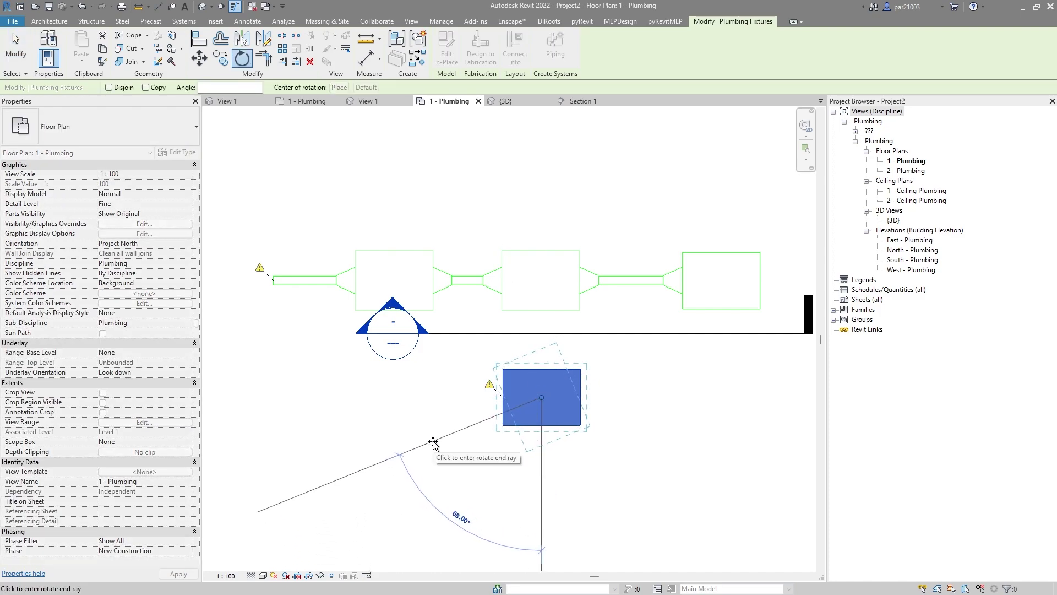
text(90)
key(Return)
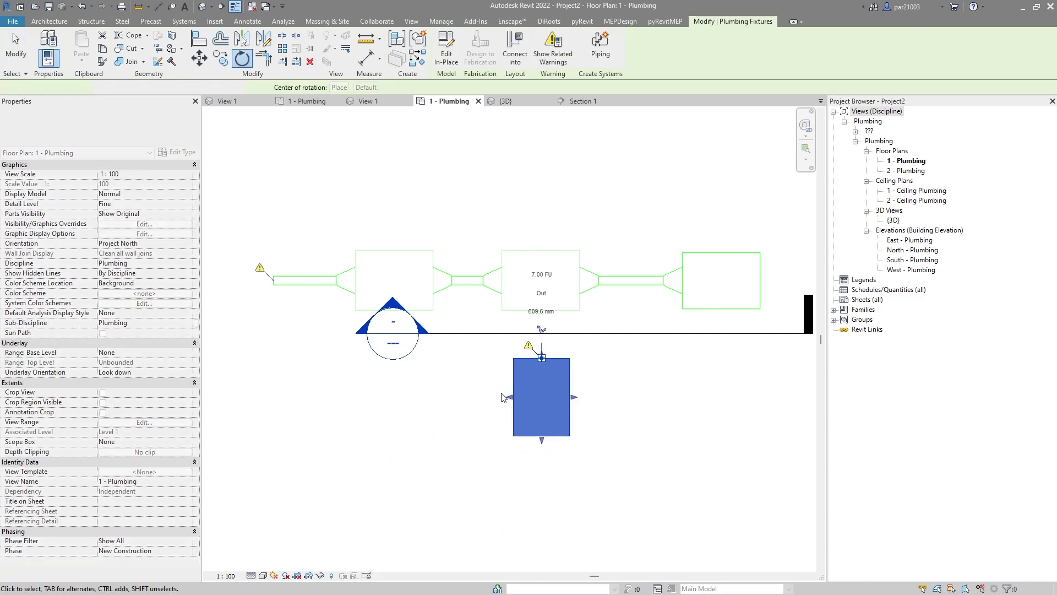
scroll(566, 353, up, 2)
key(Escape)
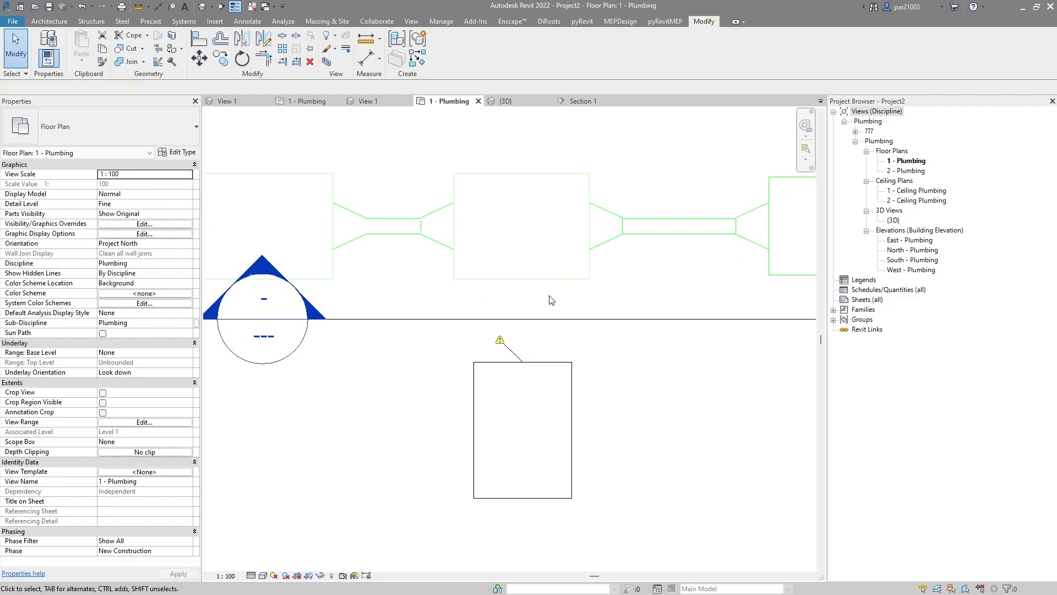
scroll(558, 352, down, 1)
click(558, 361)
key(Escape)
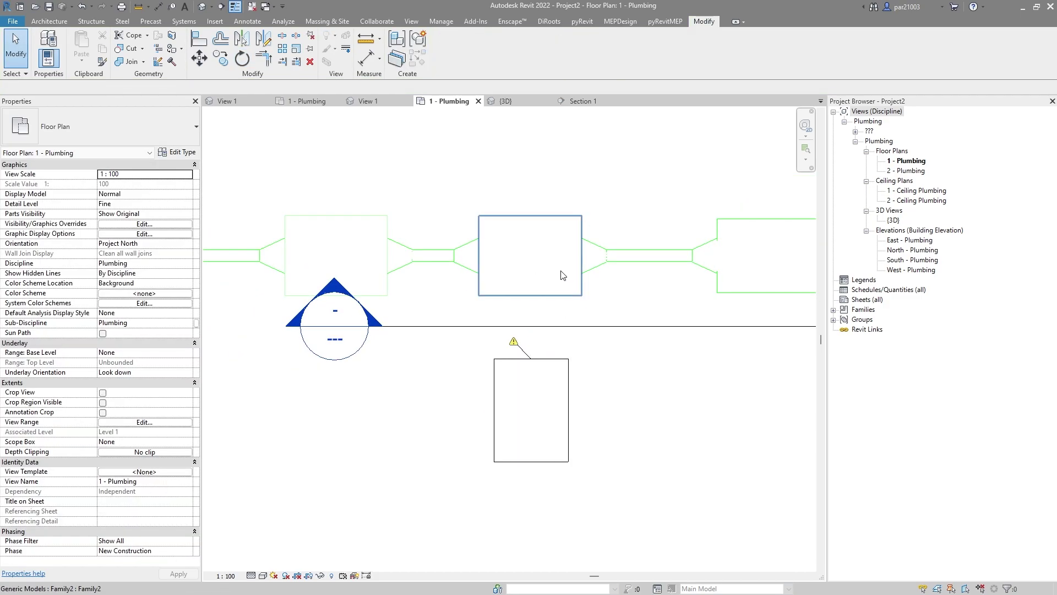
Open the junction box family for editing and place a third pipe connector on the box's front face
click(562, 271)
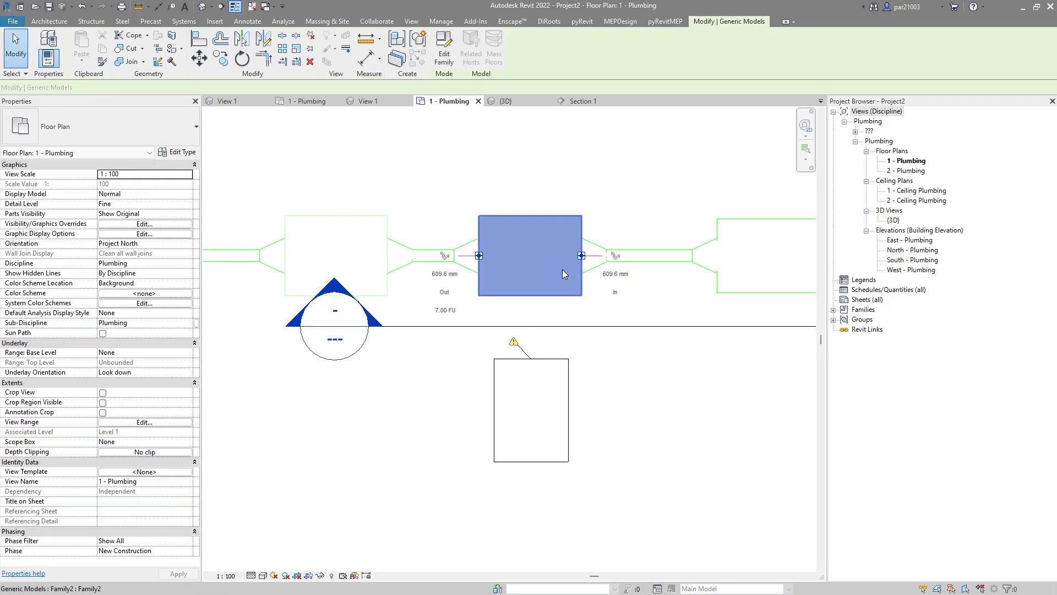
click(442, 59)
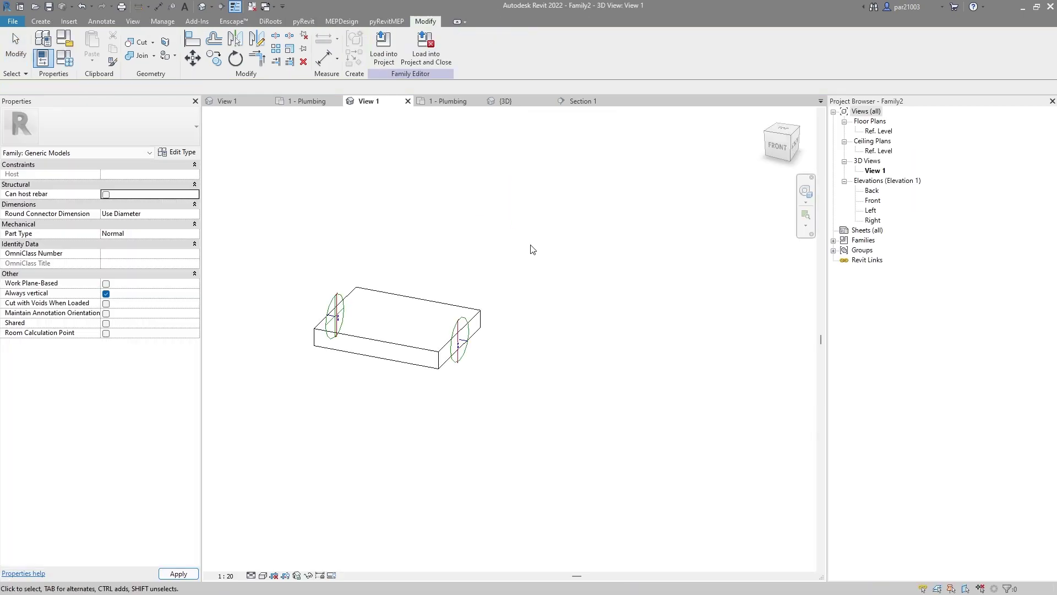
shift+middle_drag(422, 380, 587, 391)
scroll(451, 269, up, 2)
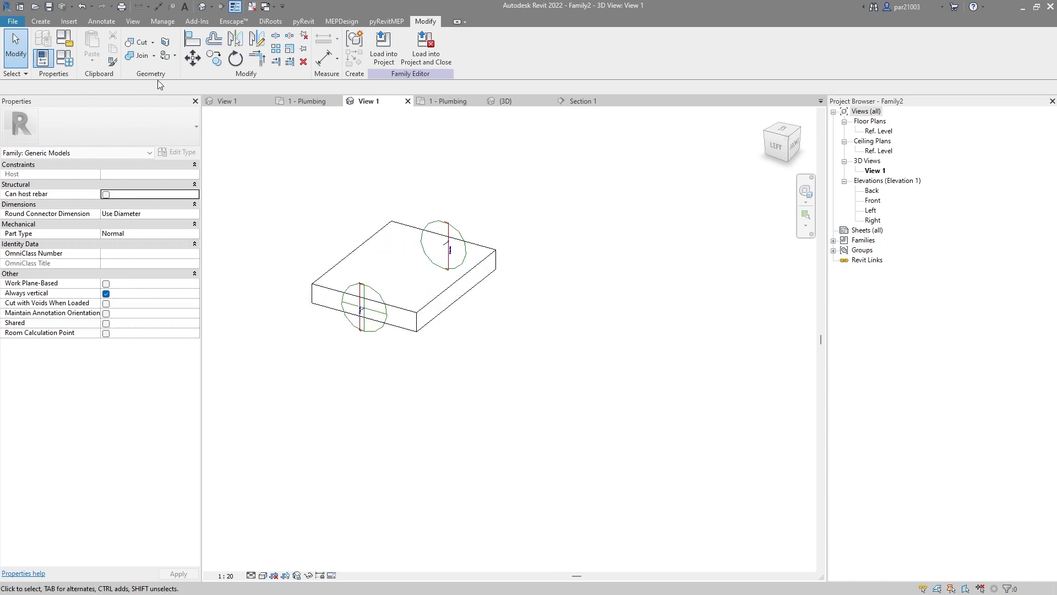
click(48, 23)
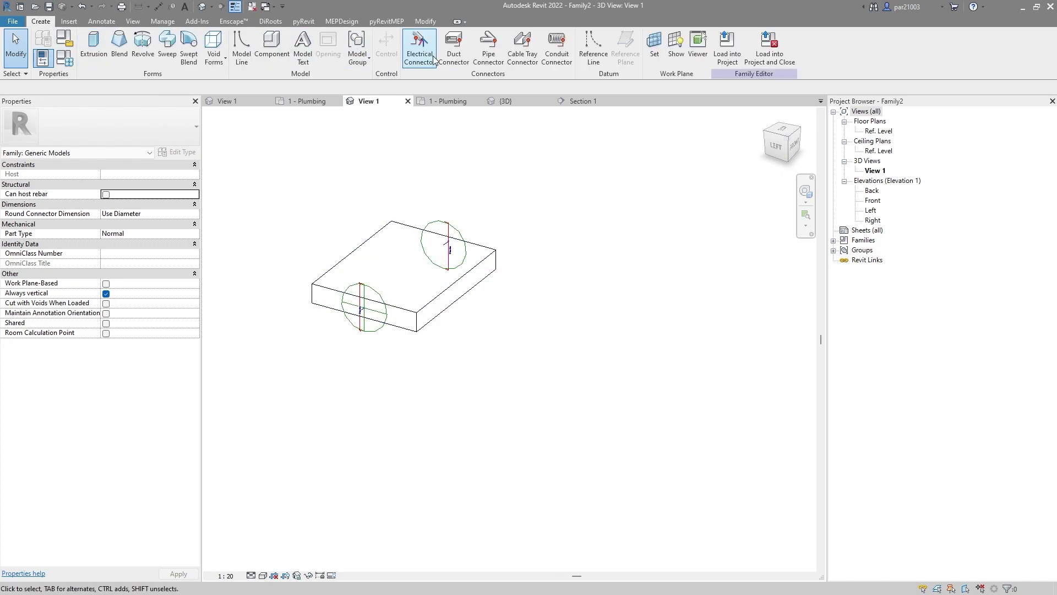
click(488, 47)
scroll(418, 318, up, 3)
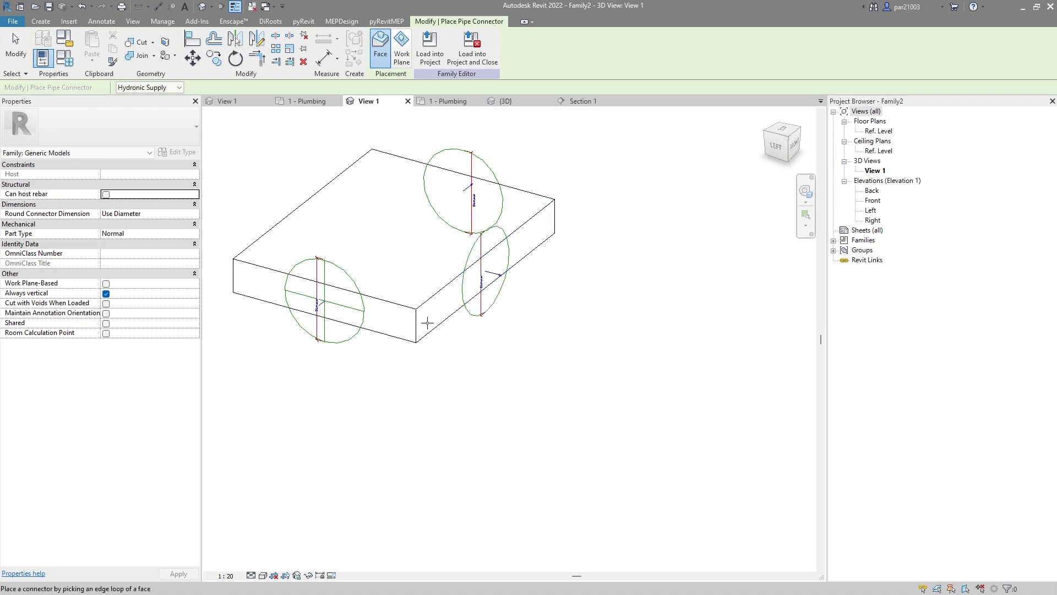
scroll(429, 314, down, 2)
click(465, 302)
Set the new connector's system classification to Sanitary, with flow configuration Fixture Units and flow direction In
scroll(468, 301, up, 2)
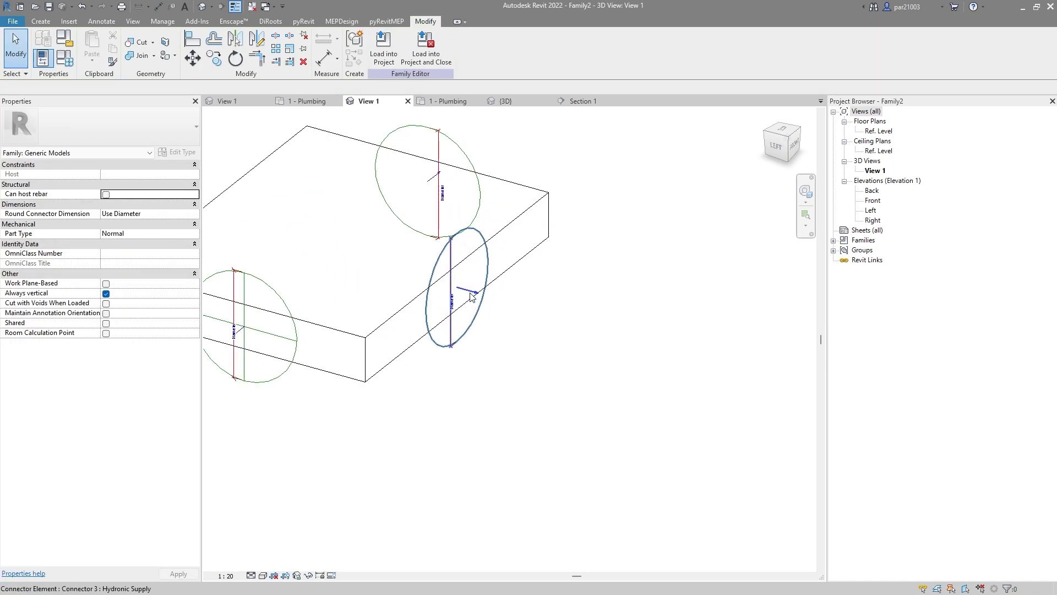
click(472, 297)
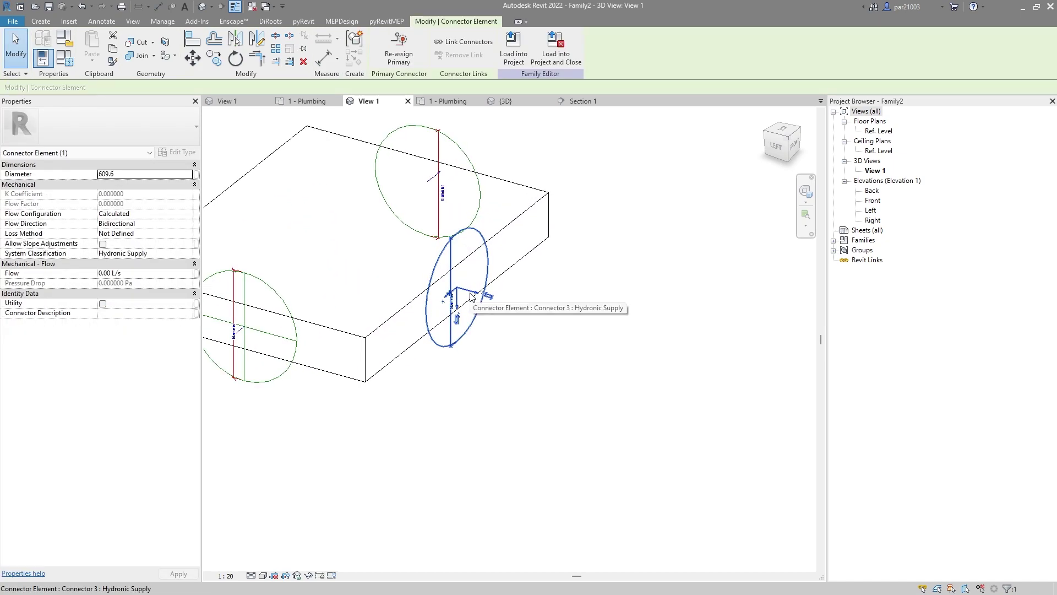
click(185, 254)
click(110, 279)
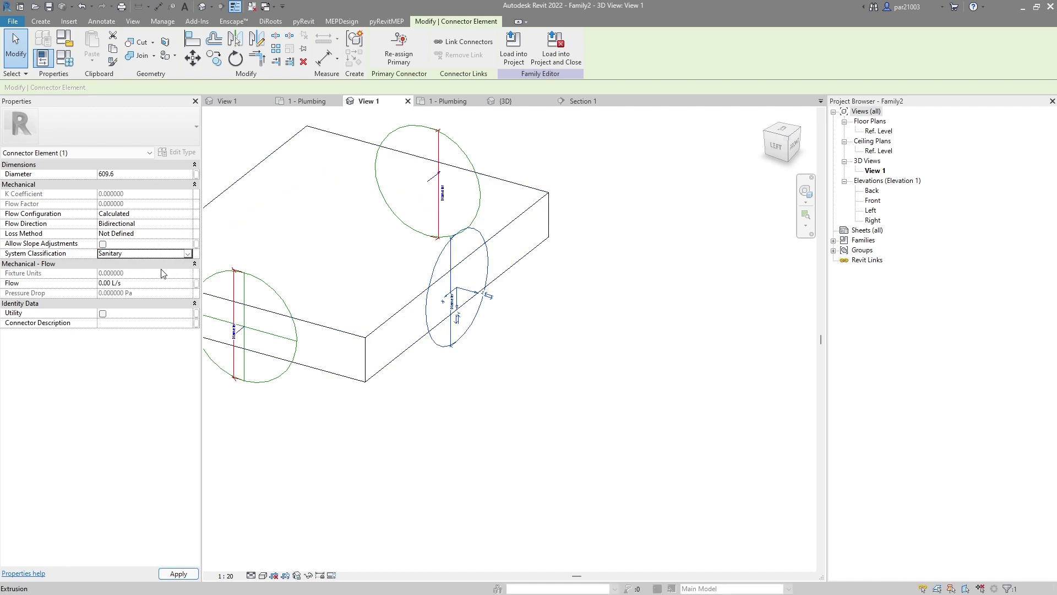
click(189, 214)
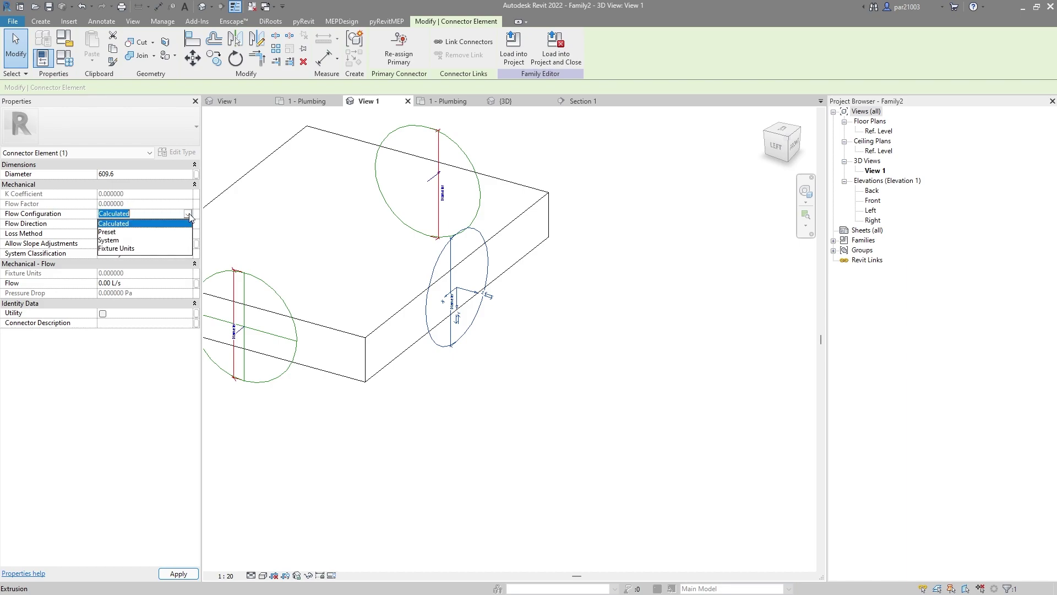
click(134, 249)
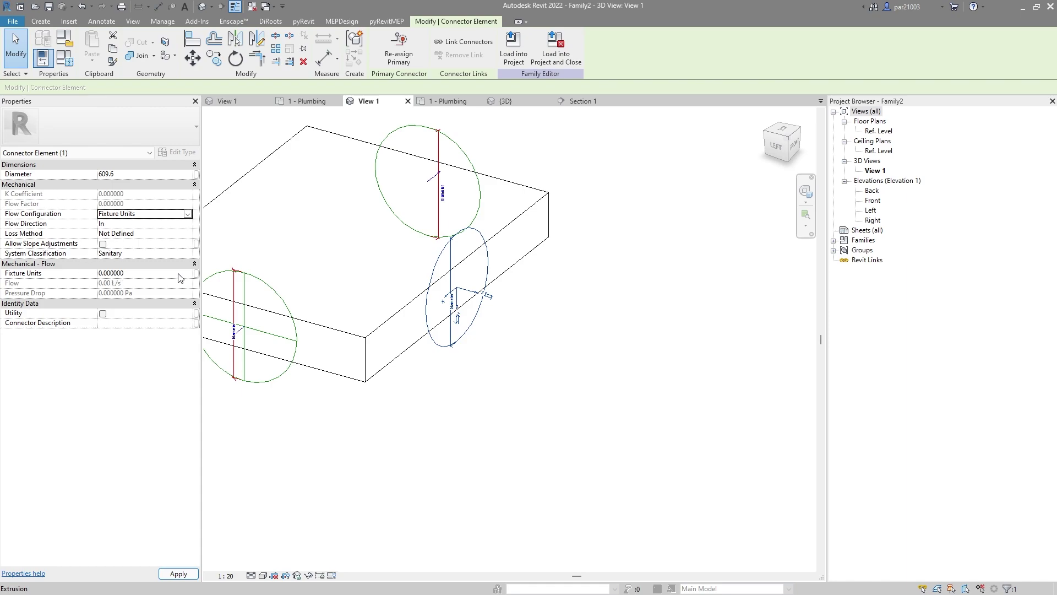
Associate the new connector's Fixture Units with a new instance family parameter named i
click(197, 274)
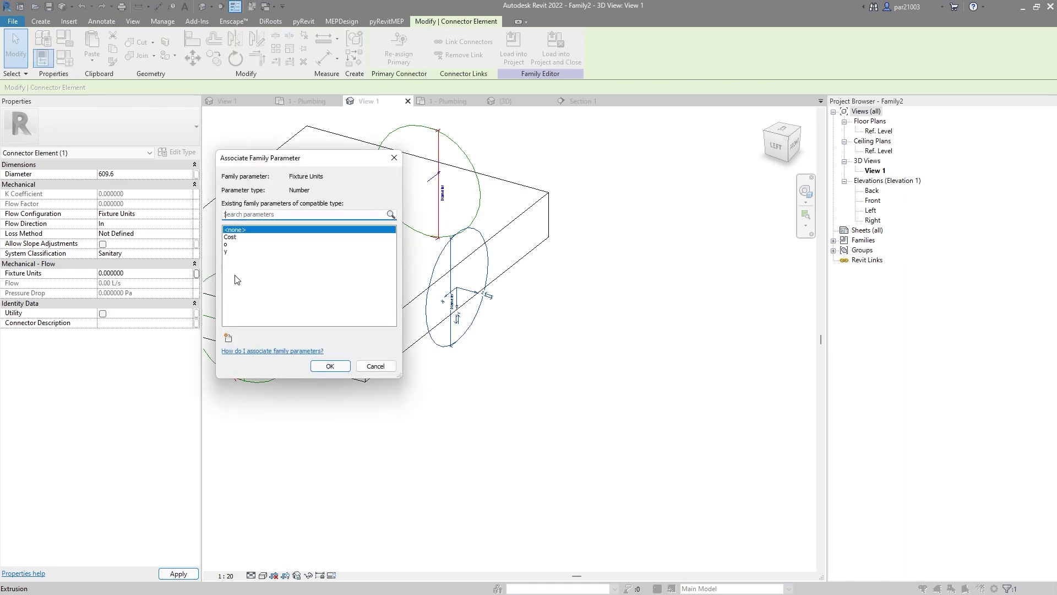
click(228, 339)
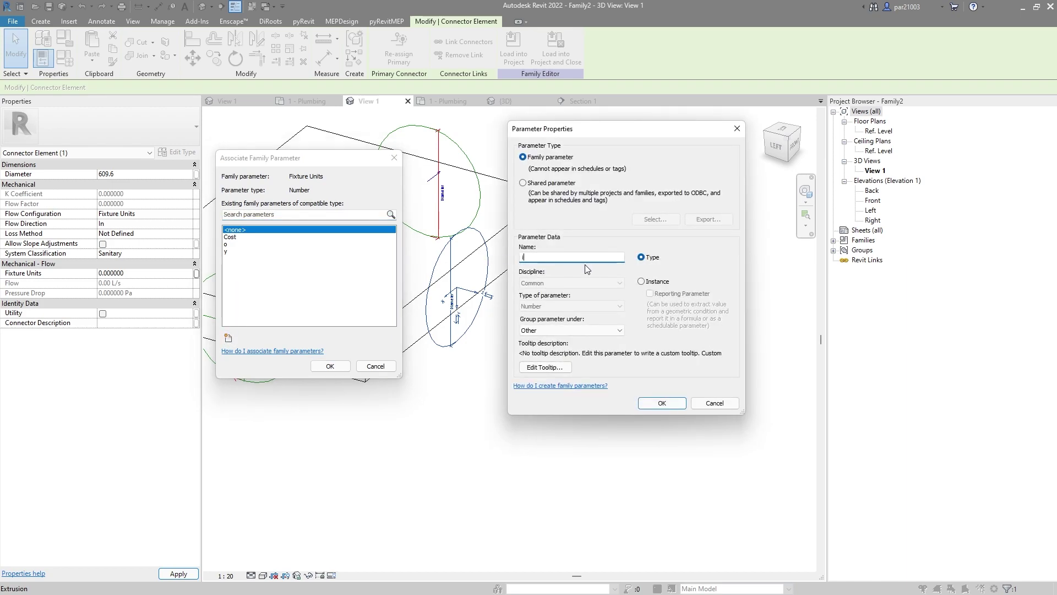
click(658, 402)
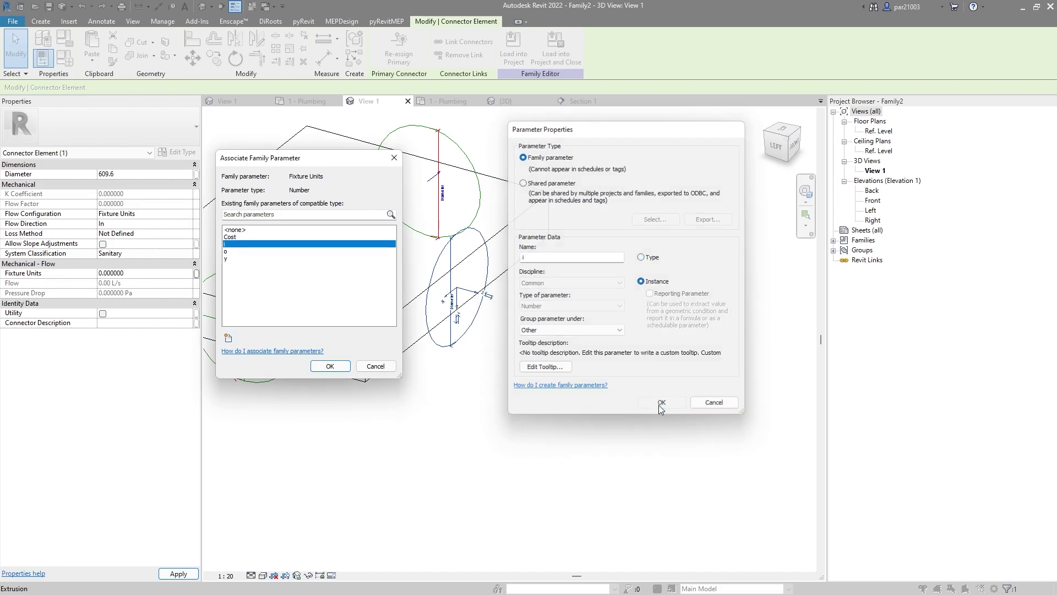
click(330, 367)
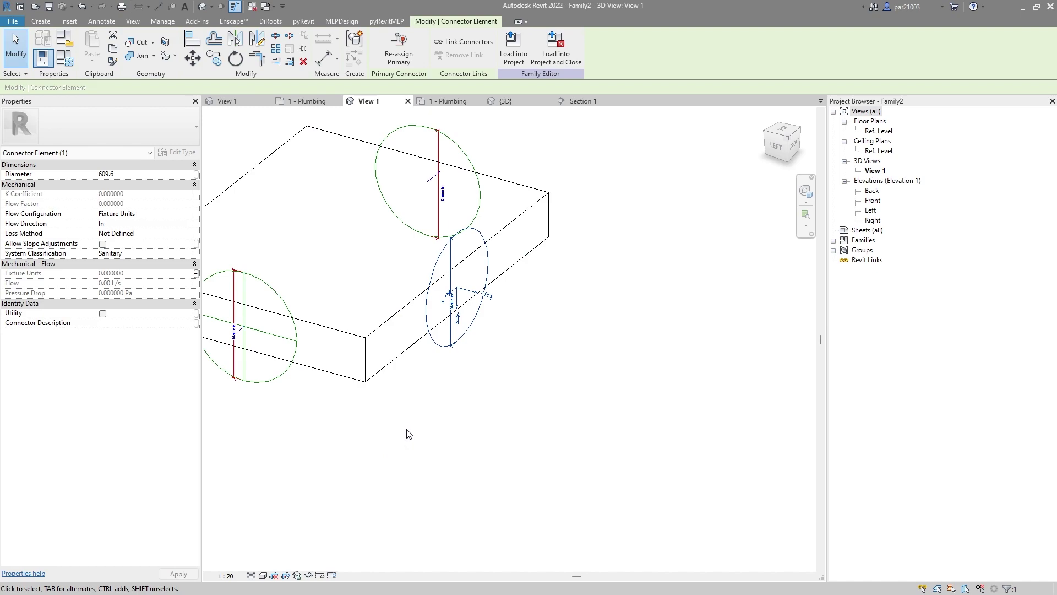
Set the new connector's flow configuration to Calculated
click(187, 215)
click(137, 229)
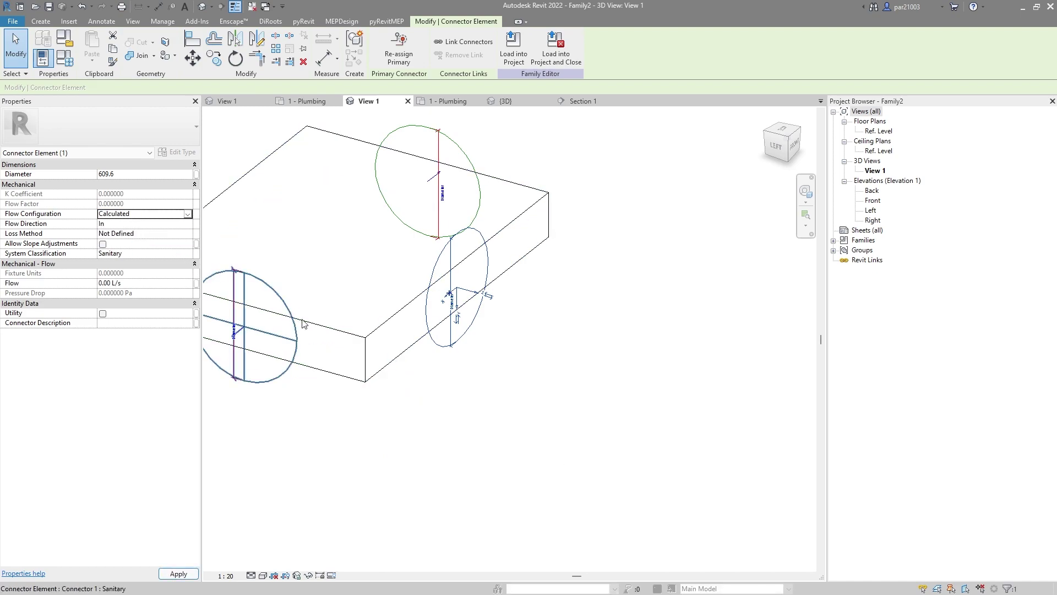
click(470, 390)
scroll(558, 393, down, 2)
scroll(558, 393, down, 1)
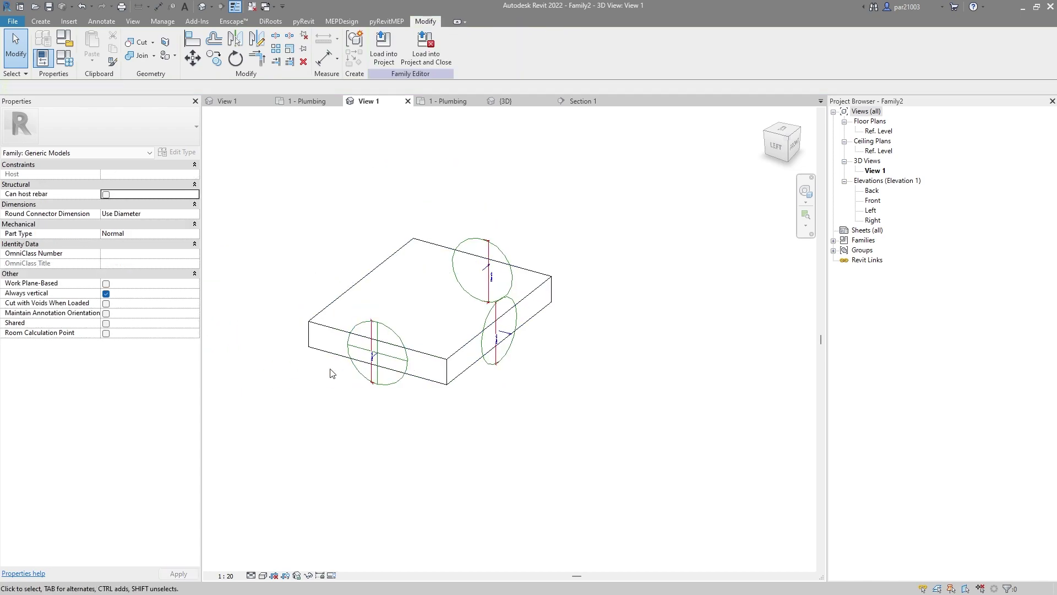
Set the formula of family parameter o to y+i in the family types
click(65, 58)
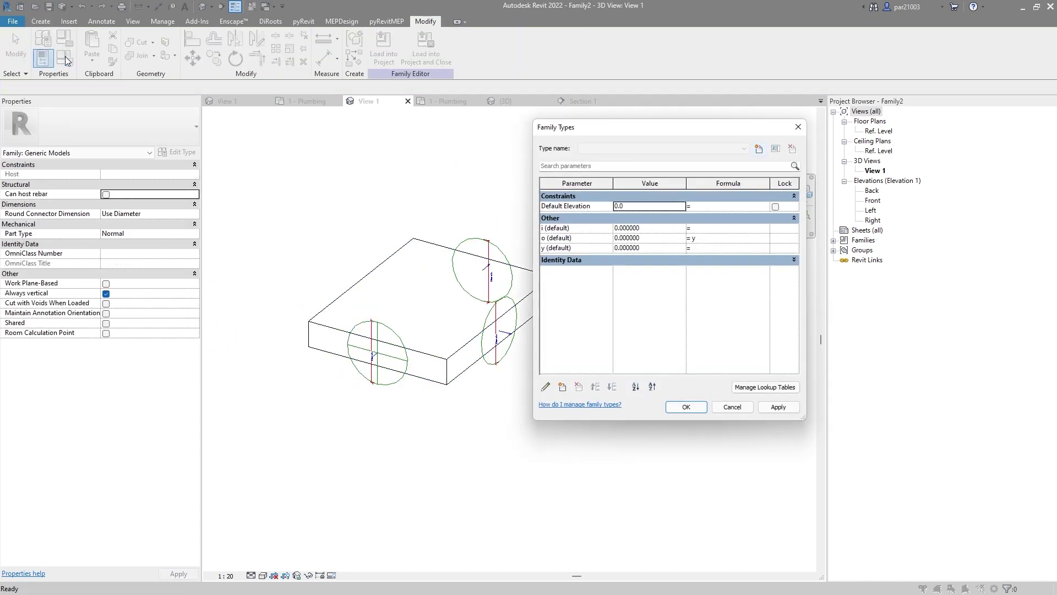
click(710, 239)
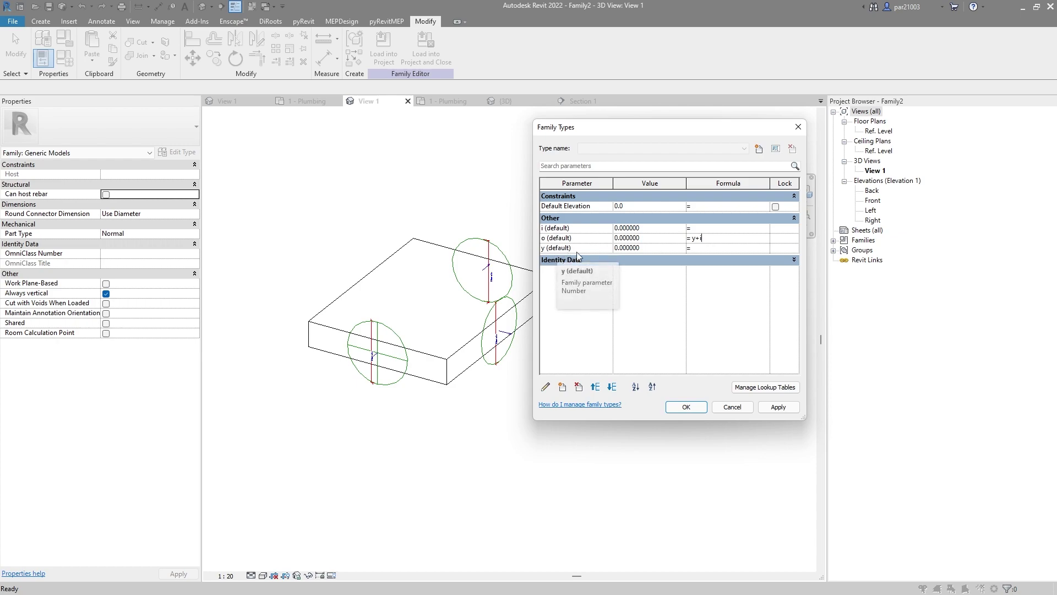
click(686, 407)
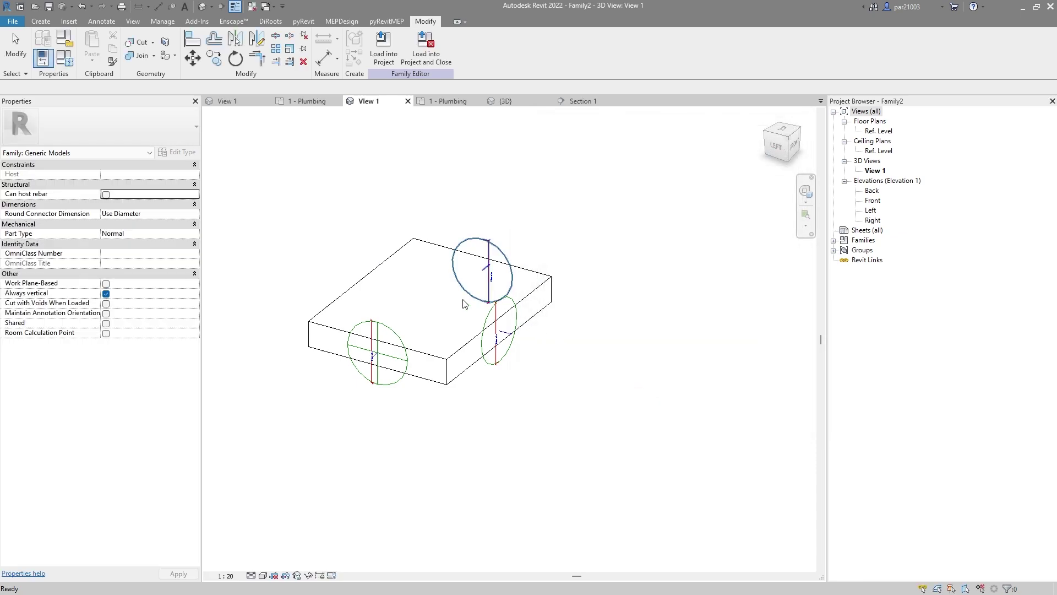
Load the edited junction box family into Project2, replacing the version already there
shift+middle_drag(610, 426, 542, 424)
click(392, 48)
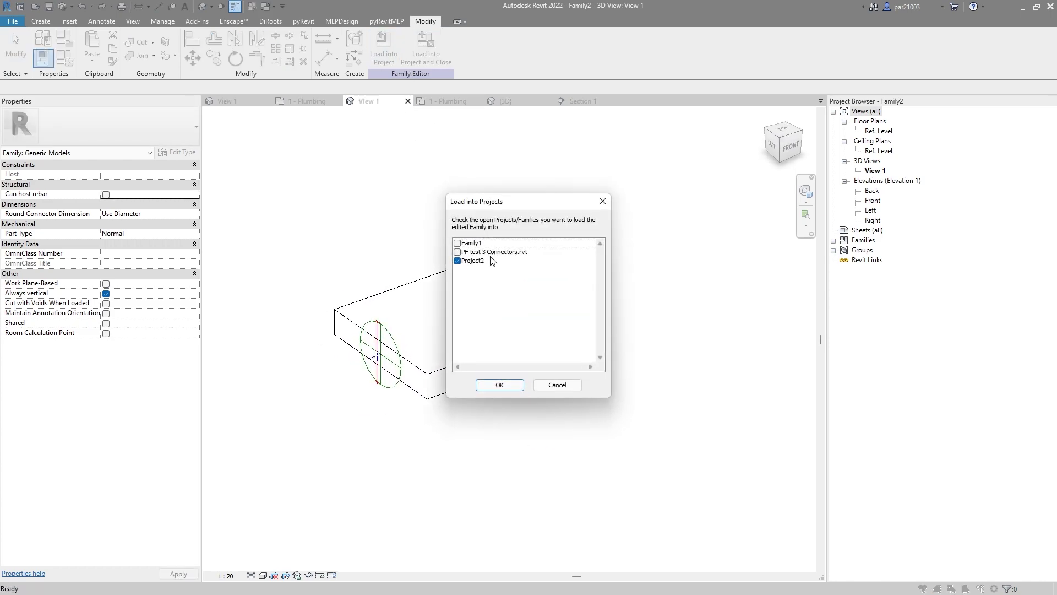
click(502, 383)
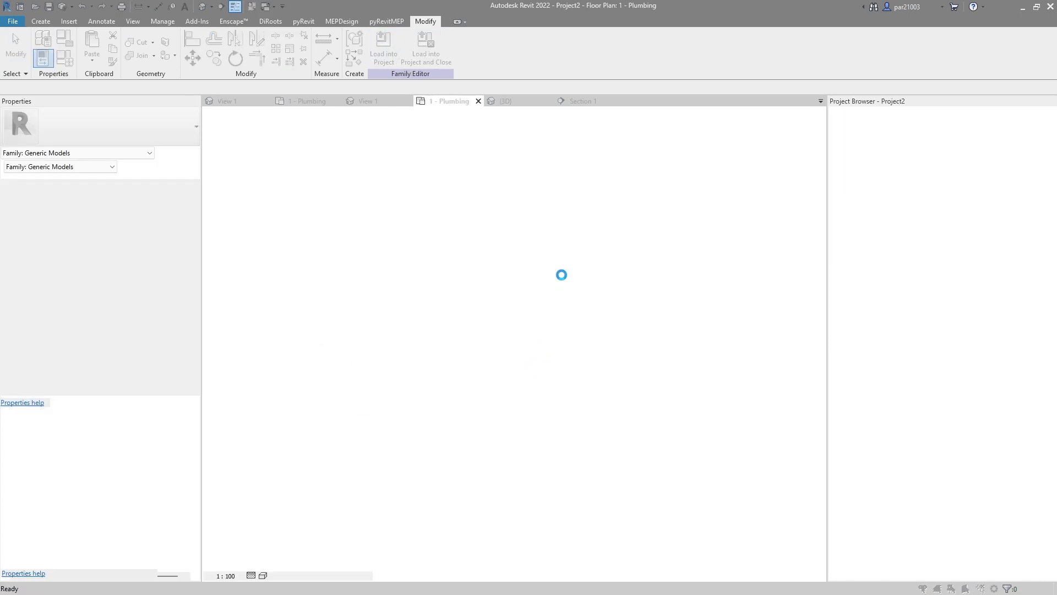
click(489, 292)
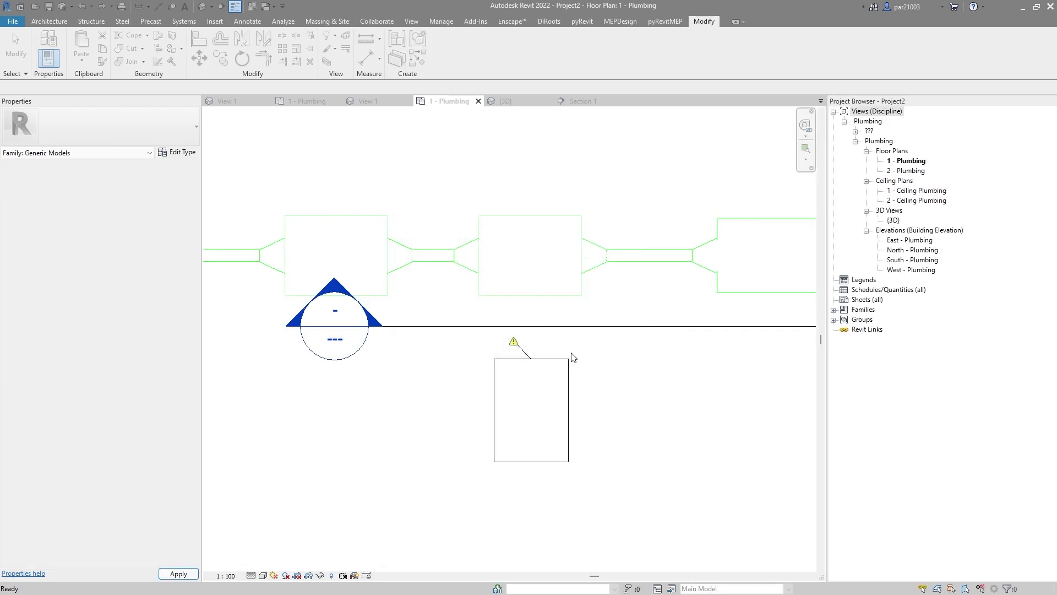
Draw a 200 mm diameter pipe about 600 mm long from the middle junction box's new In connector toward the lower fixture
scroll(573, 360, down, 3)
scroll(573, 361, up, 3)
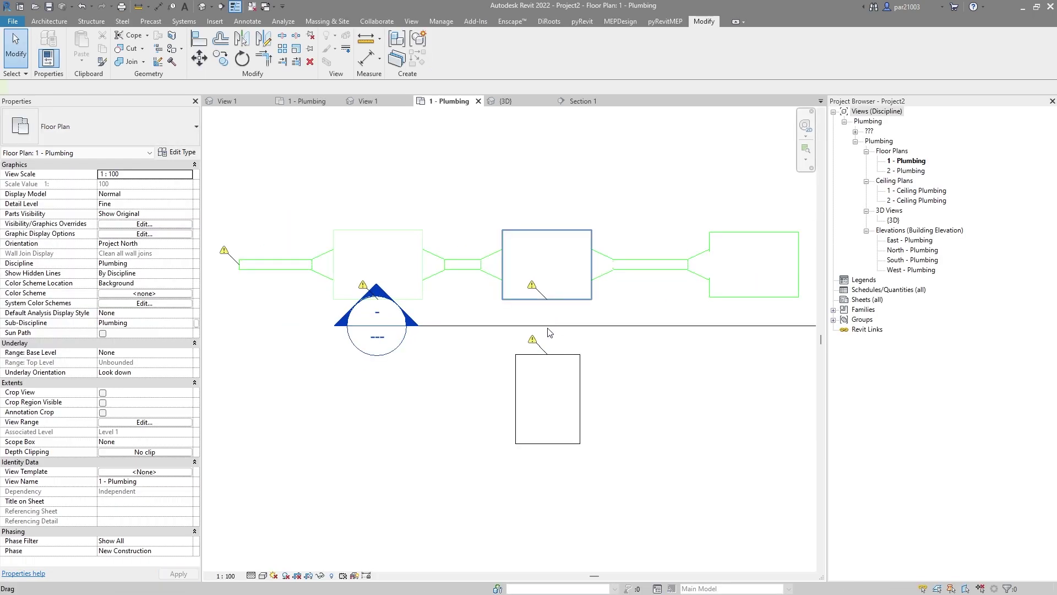
click(538, 226)
scroll(549, 329, up, 2)
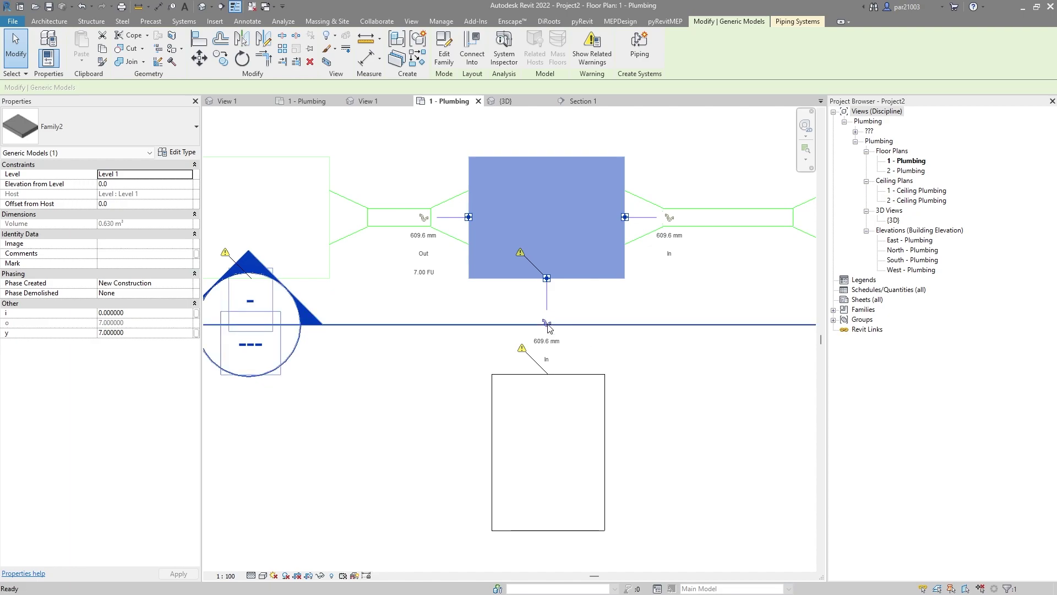
click(548, 323)
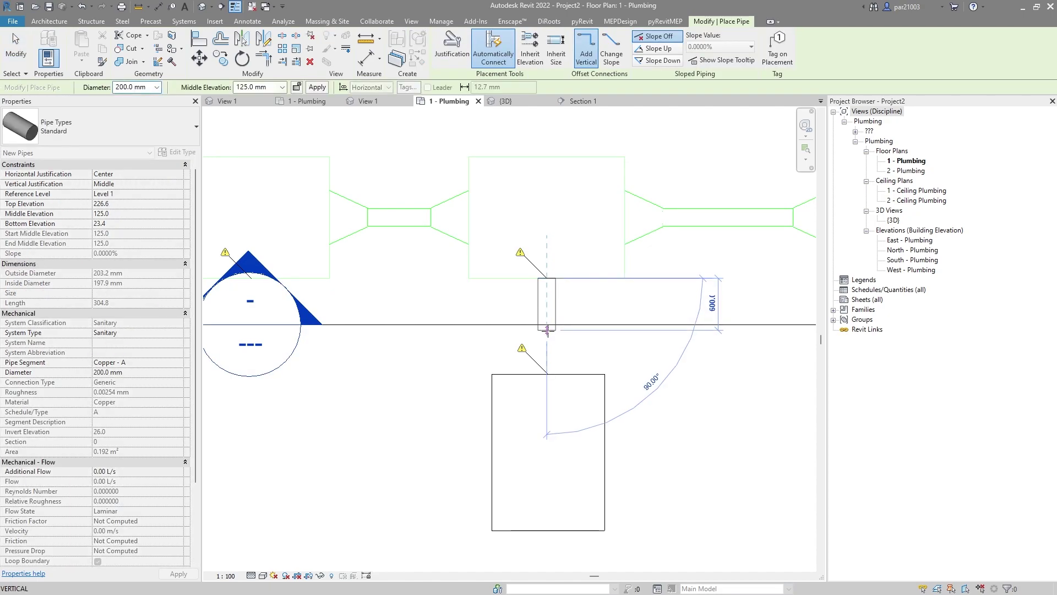
click(548, 339)
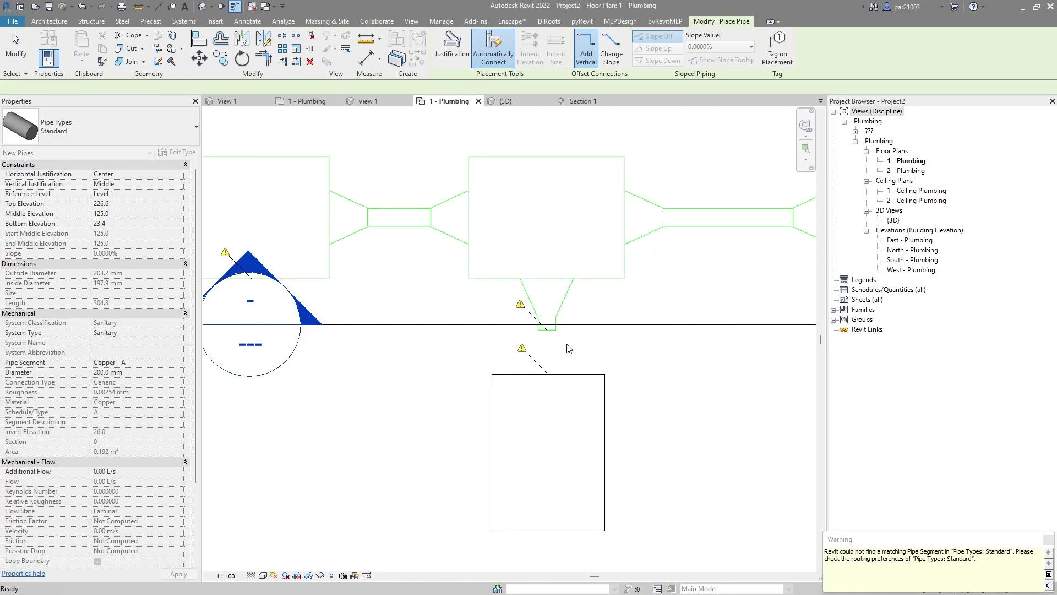
scroll(568, 348, up, 2)
key(Escape)
Move the lower fixture further from the middle box and draw a 200 mm diameter pipe from its Out connector toward the box
click(557, 392)
scroll(559, 361, down, 2)
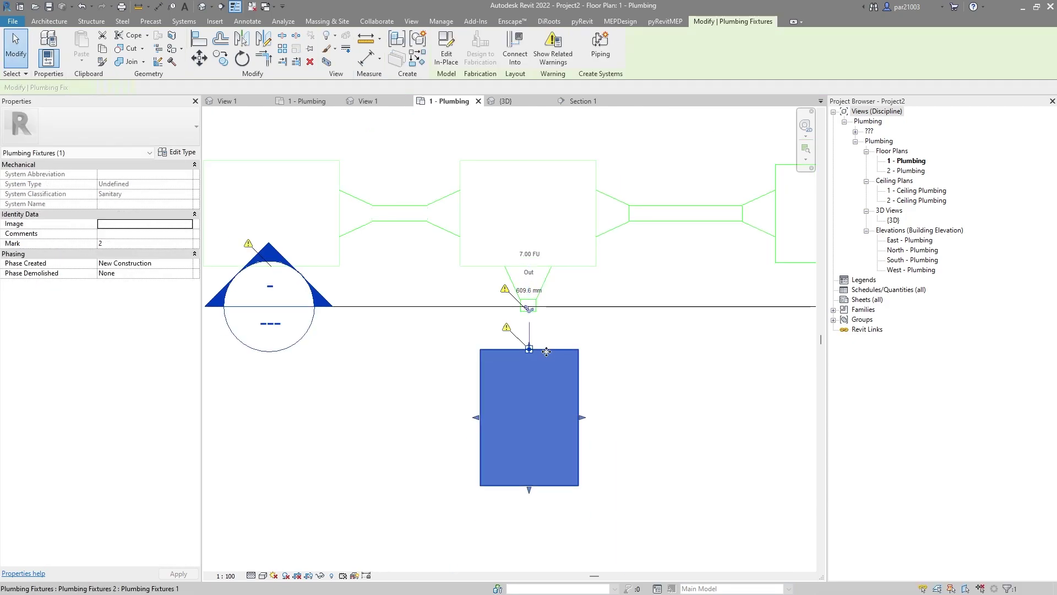
drag(574, 370, 574, 453)
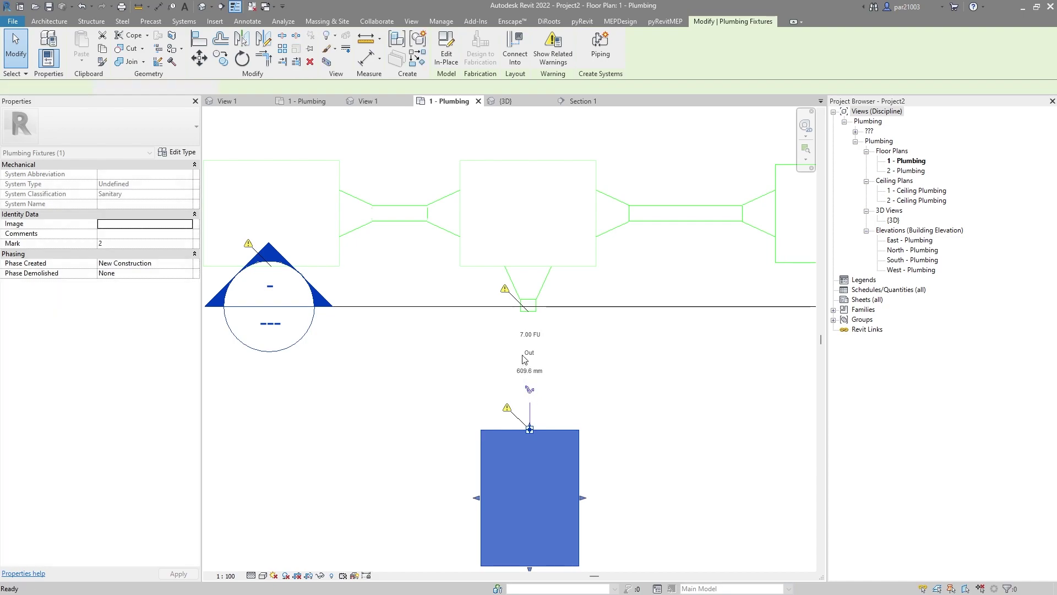
click(530, 389)
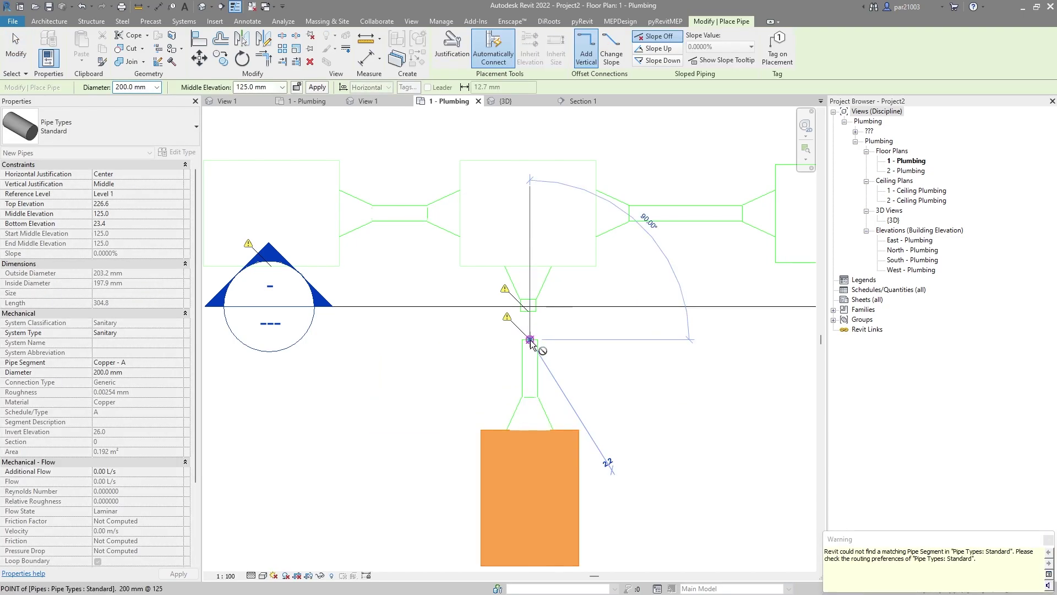
key(Escape)
key(Escape)
Align the lower fixture's pipe with the centerline of the middle junction box's inlet pipe
scroll(531, 325, up, 3)
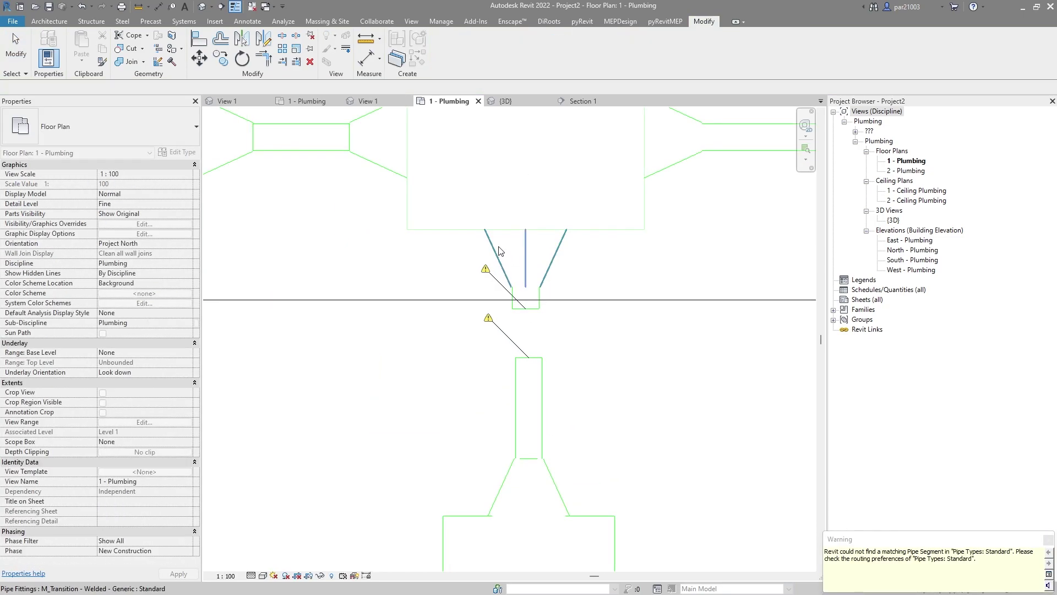
key(a)
key(l)
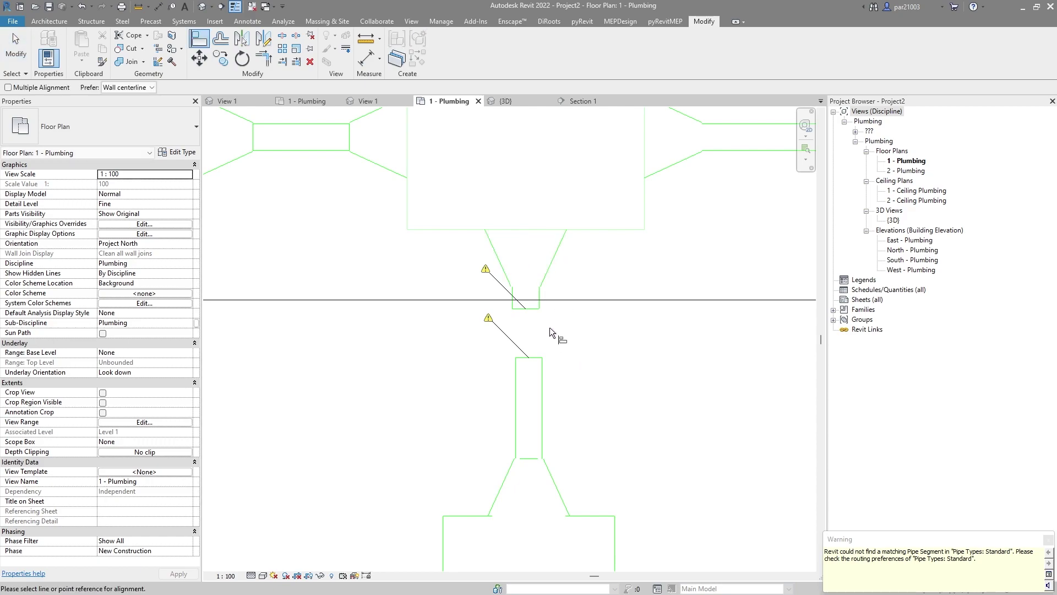
click(526, 304)
click(524, 388)
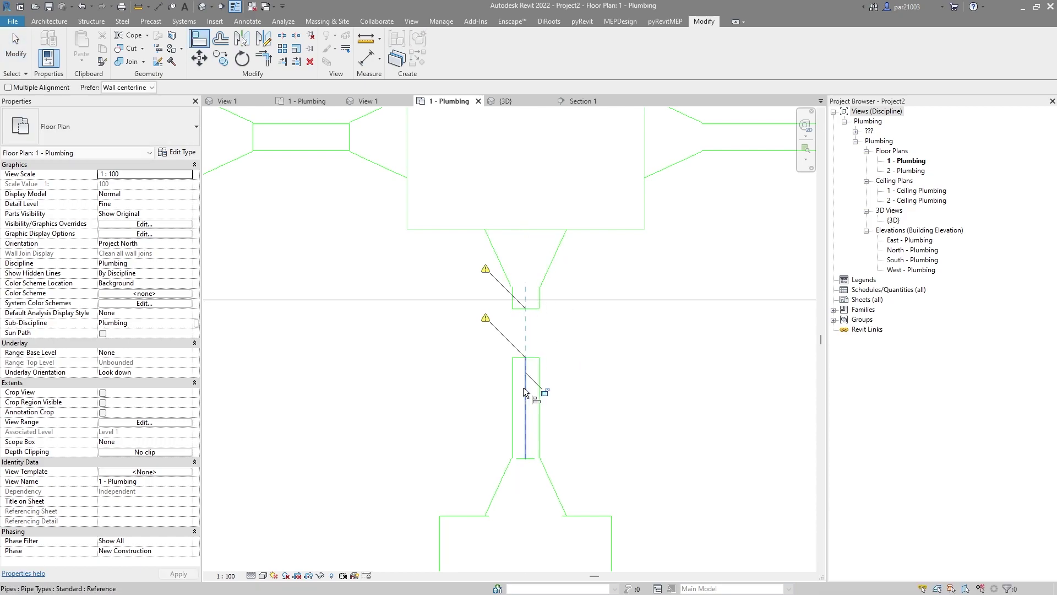
scroll(568, 312, down, 2)
key(Escape)
Extend the lower fixture's pipe up to the middle box's short inlet pipe so the two join into one run
scroll(548, 340, up, 1)
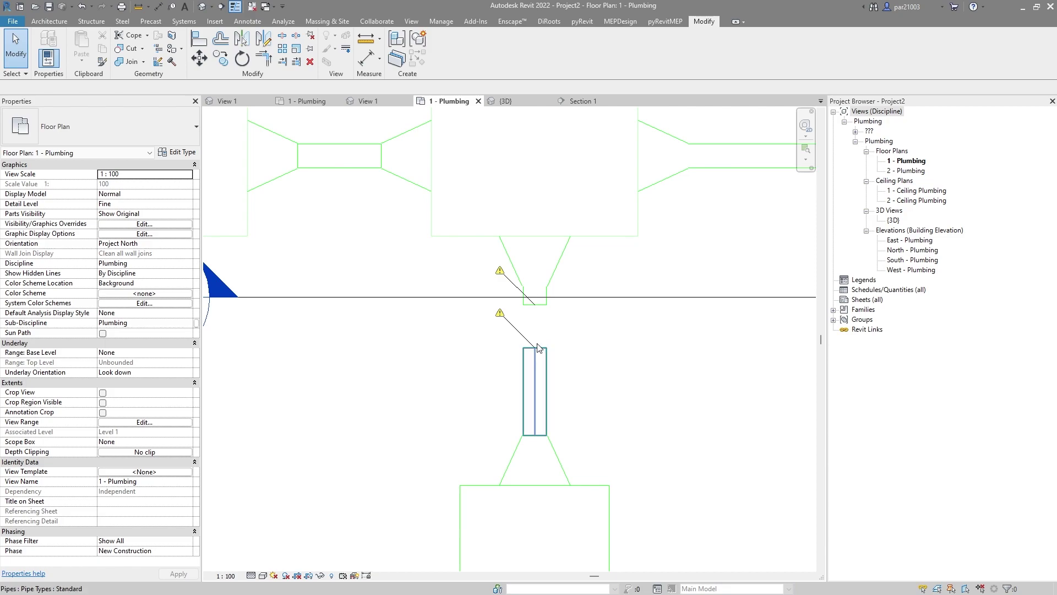
drag(537, 350, 546, 327)
key(Escape)
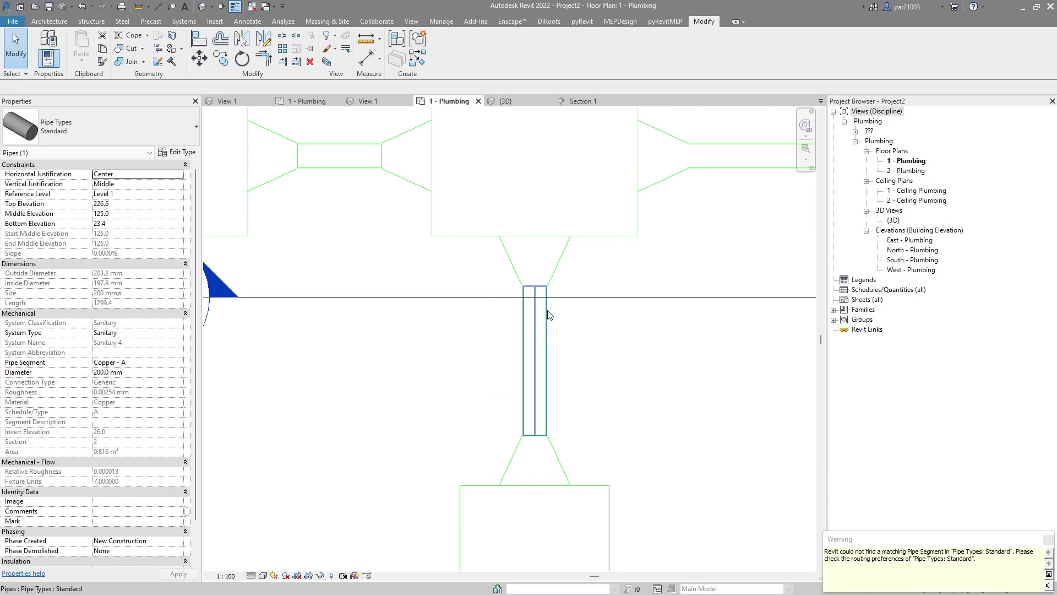
Set the lower fixture's WFU type parameter to 9
scroll(545, 296, down, 2)
click(562, 423)
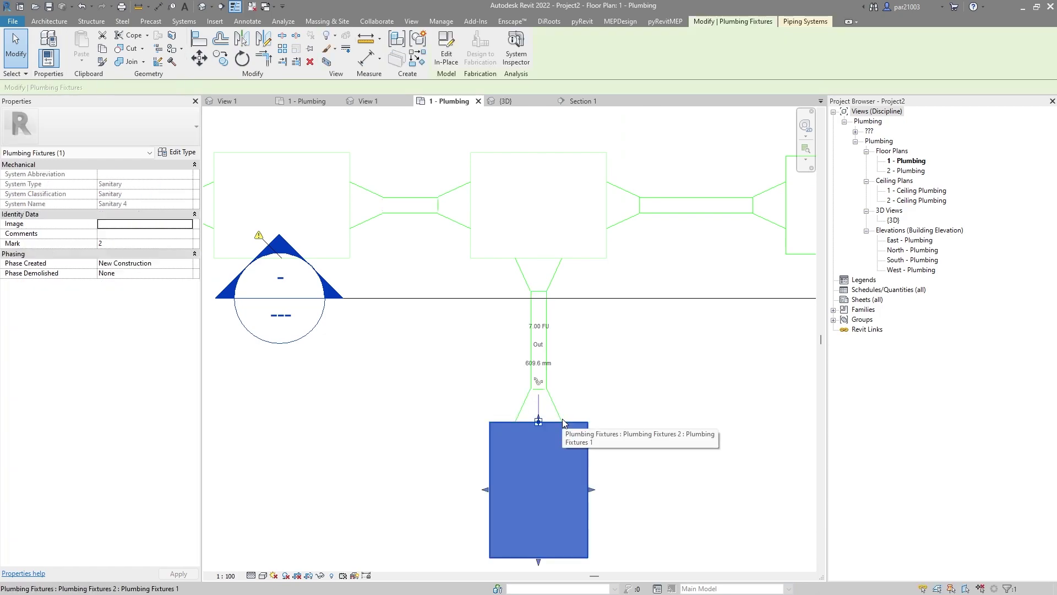
click(175, 154)
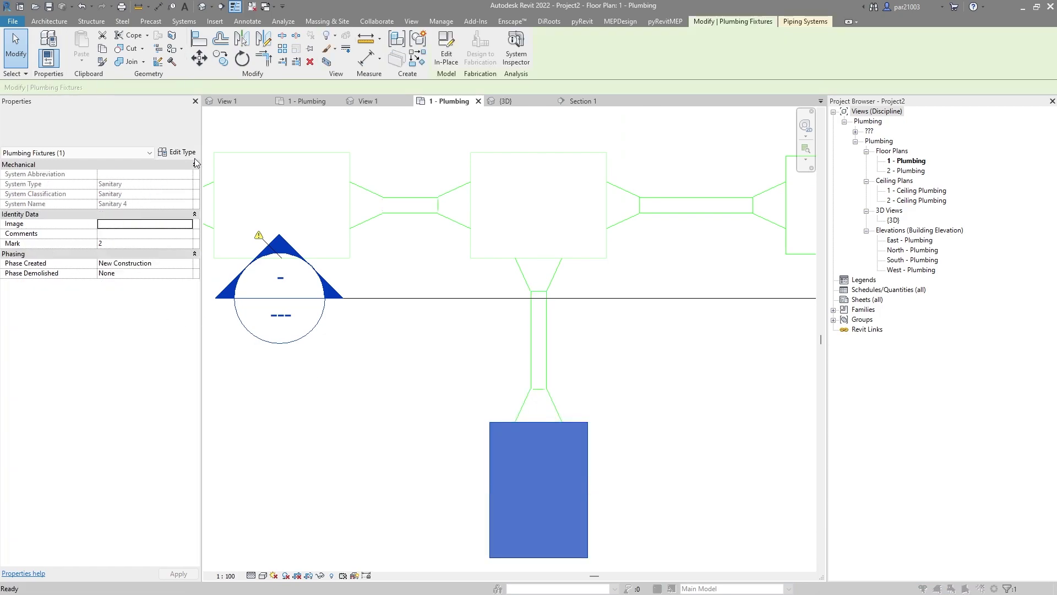
click(795, 236)
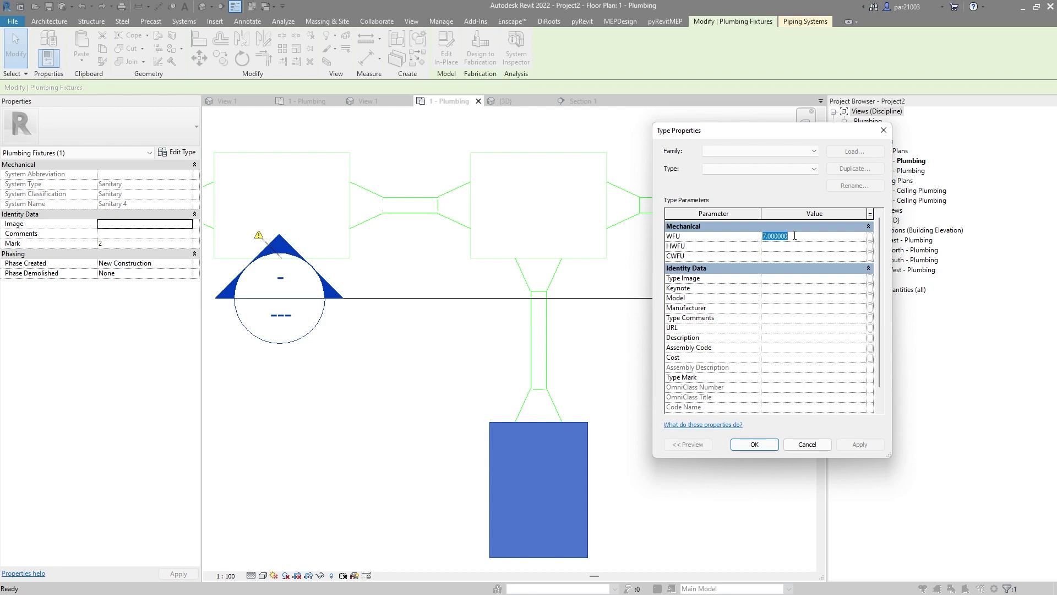
click(755, 444)
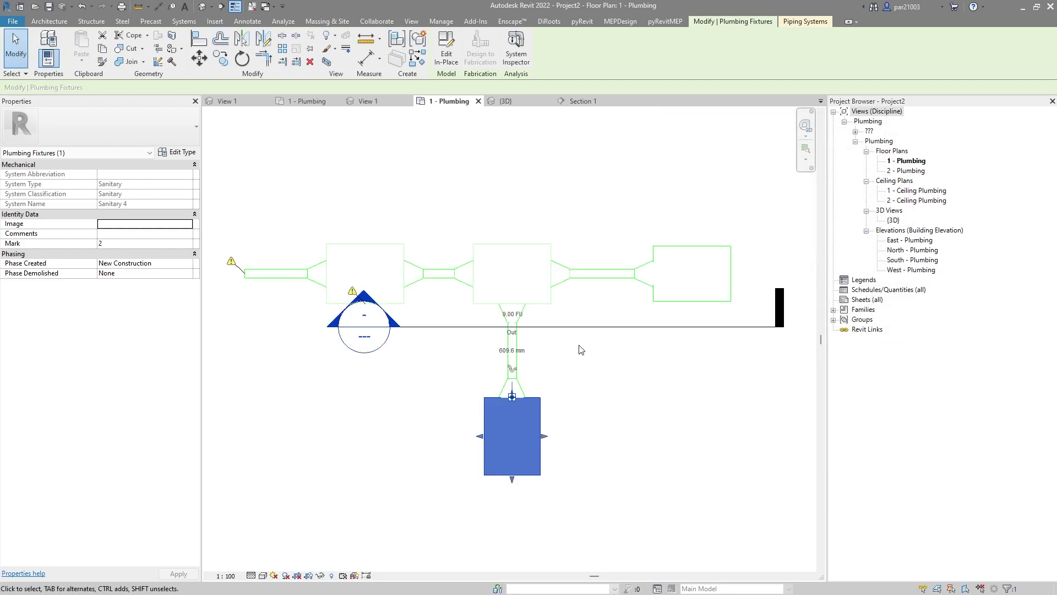
key(Escape)
Check the WFU type parameter of the fixture at the end of the box row and of the lower fixture
click(659, 302)
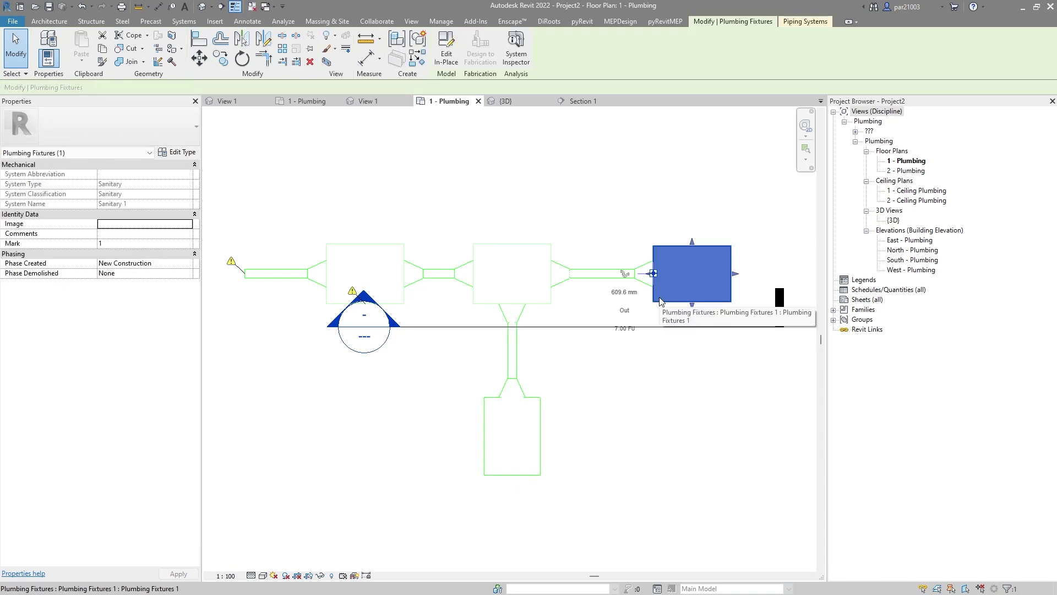
click(178, 152)
click(754, 444)
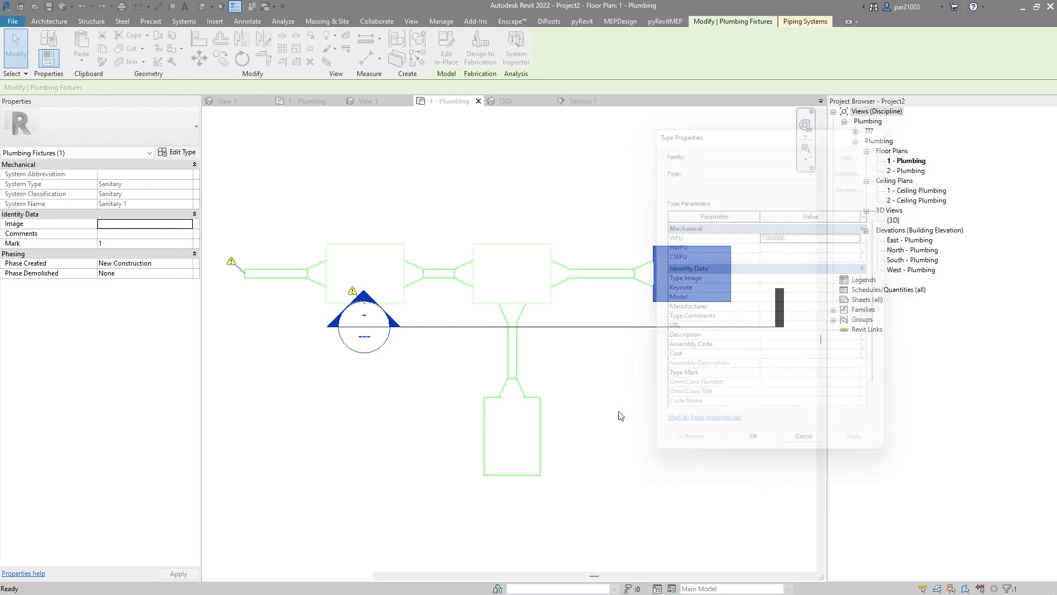
click(542, 418)
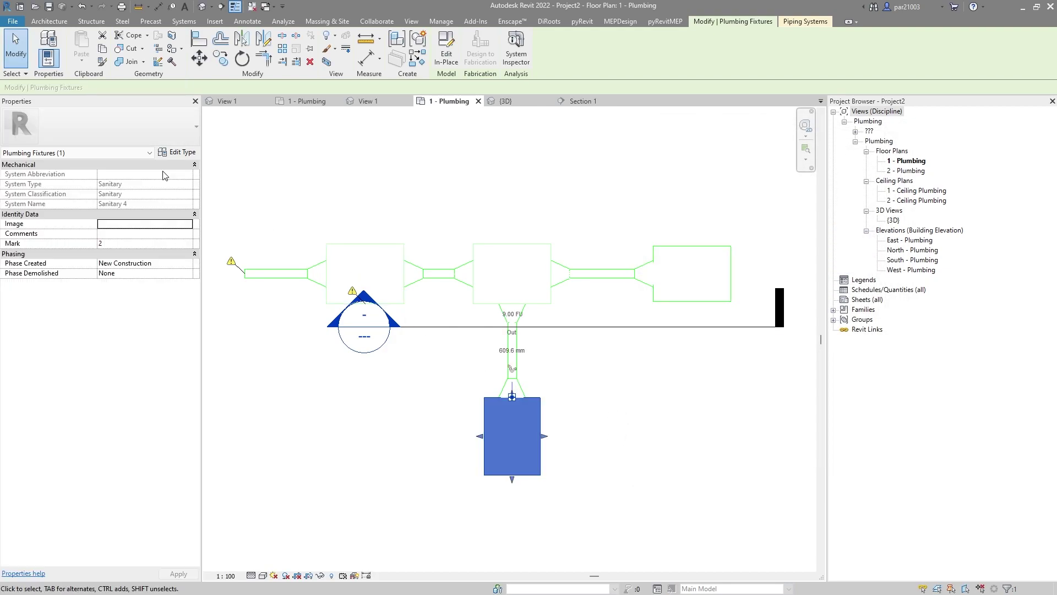
click(182, 153)
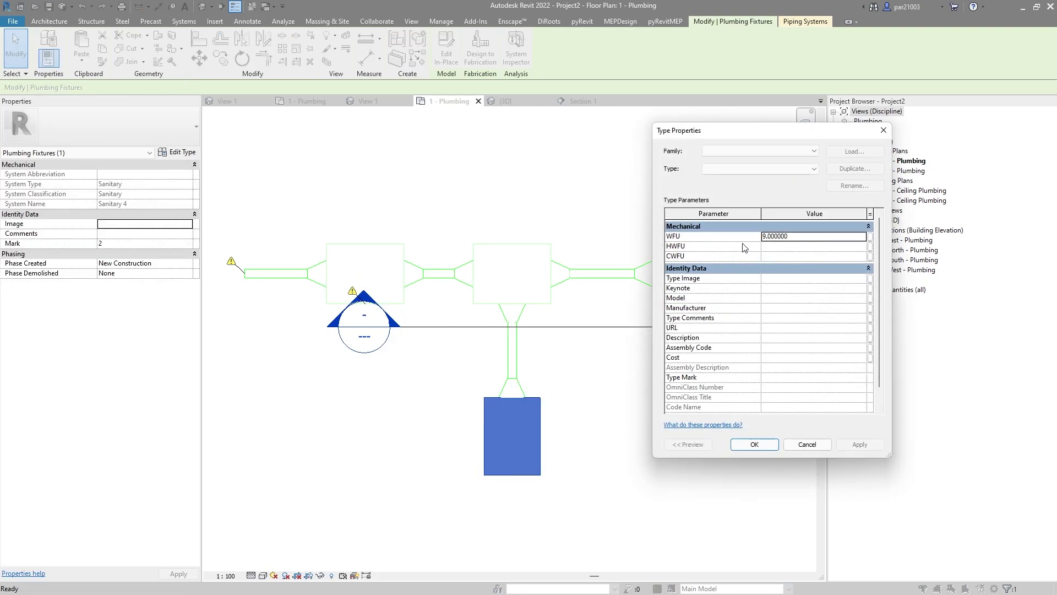
click(768, 447)
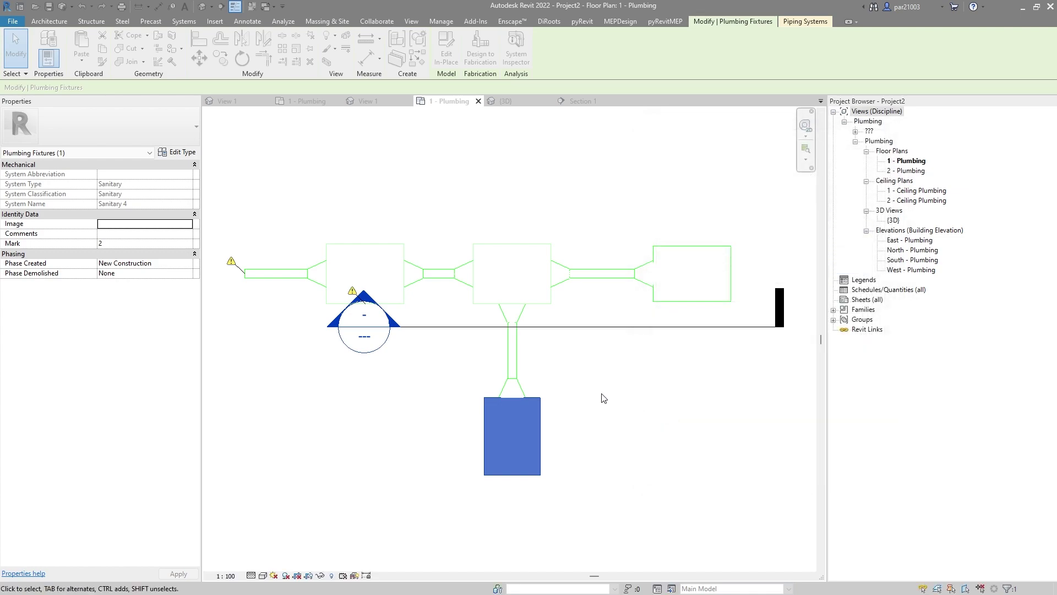
Check the Fixture Units of the lower fixture's pipe and of the pipe between the two junction boxes
click(520, 355)
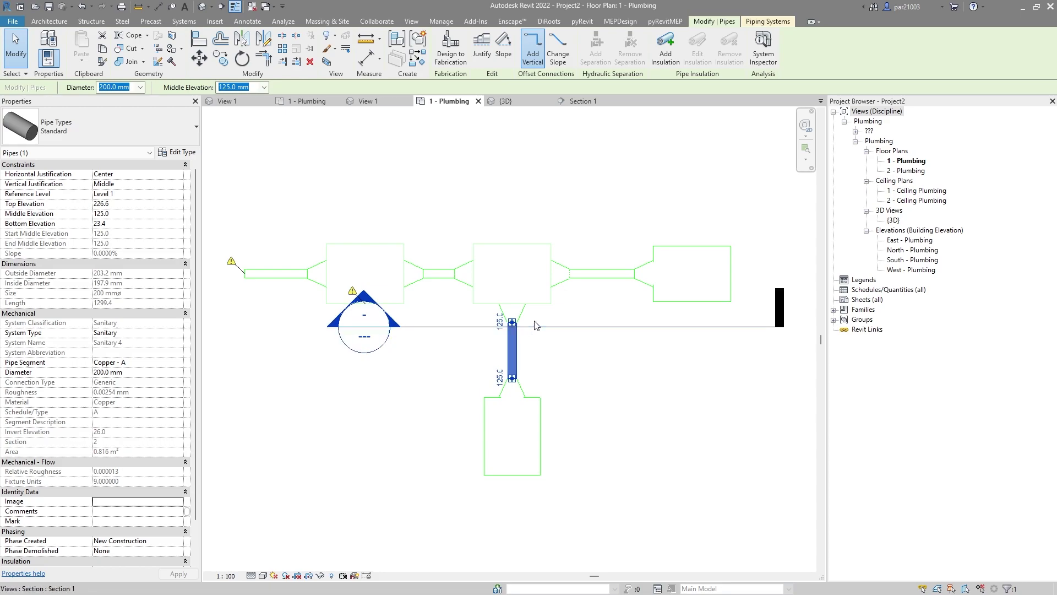
key(Escape)
scroll(472, 280, up, 2)
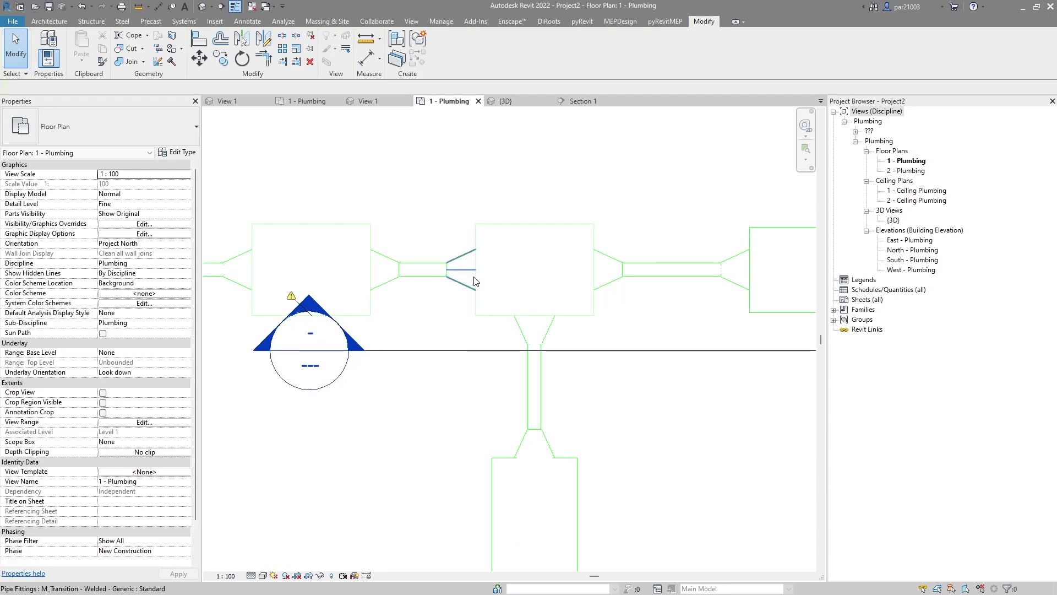
click(436, 281)
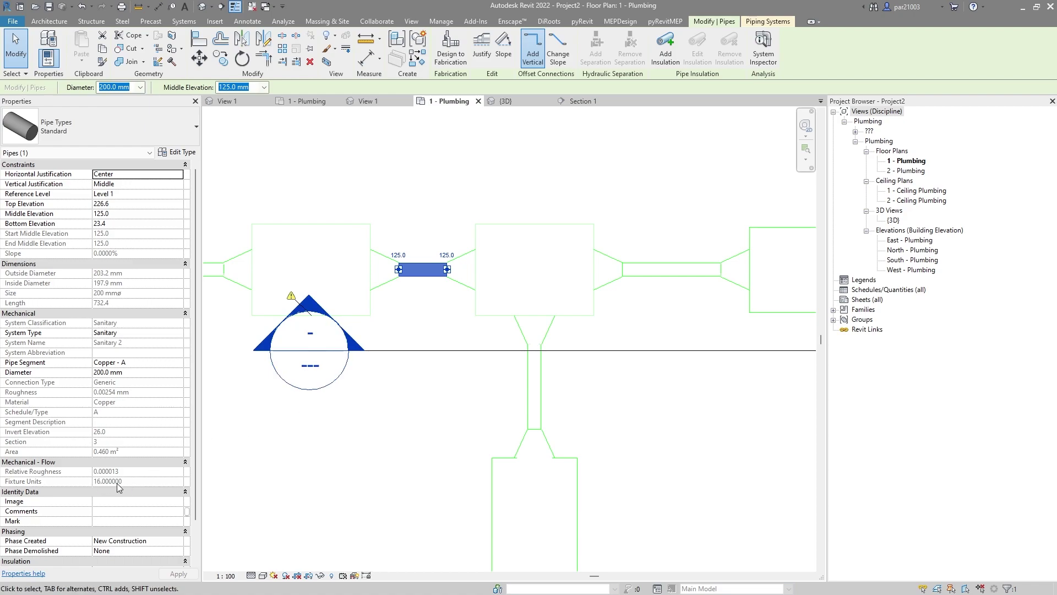
scroll(444, 423, down, 3)
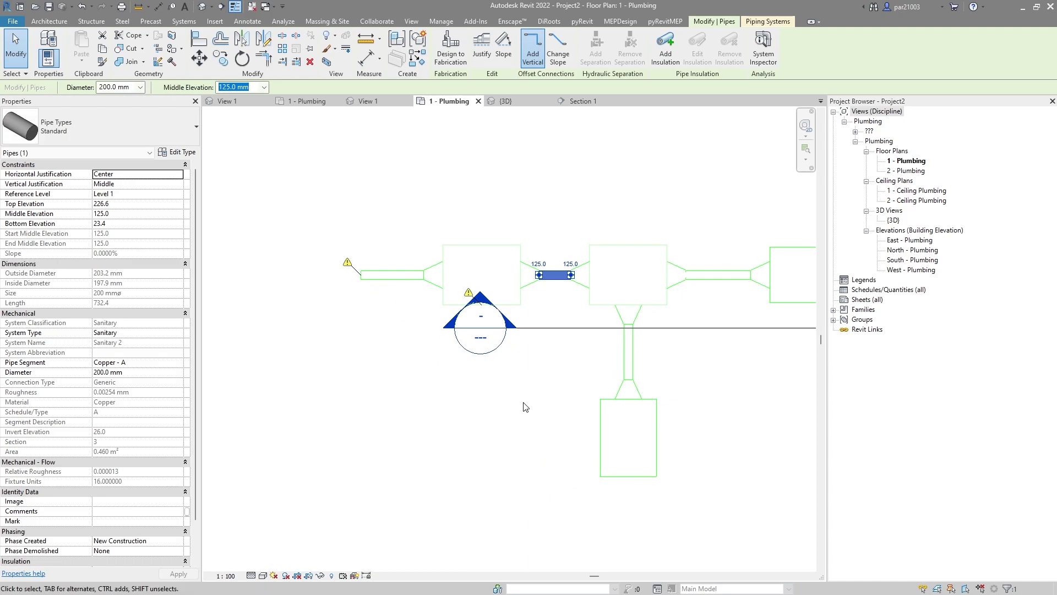
Move the section line above the junction boxes and copy the lower fixture to below the first junction box
click(569, 337)
drag(565, 337, 507, 245)
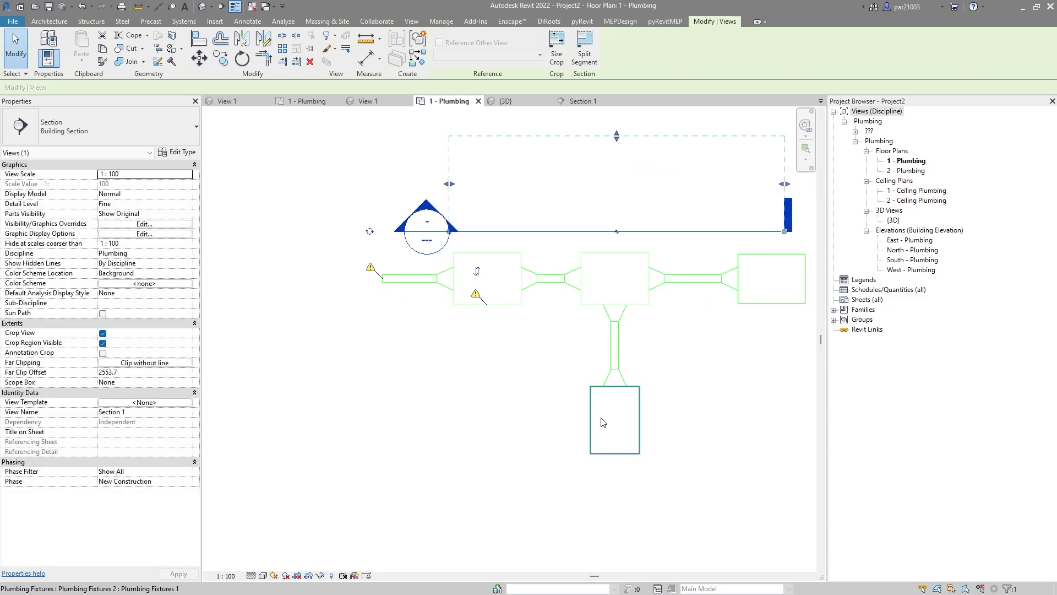
click(597, 423)
drag(596, 423, 469, 402)
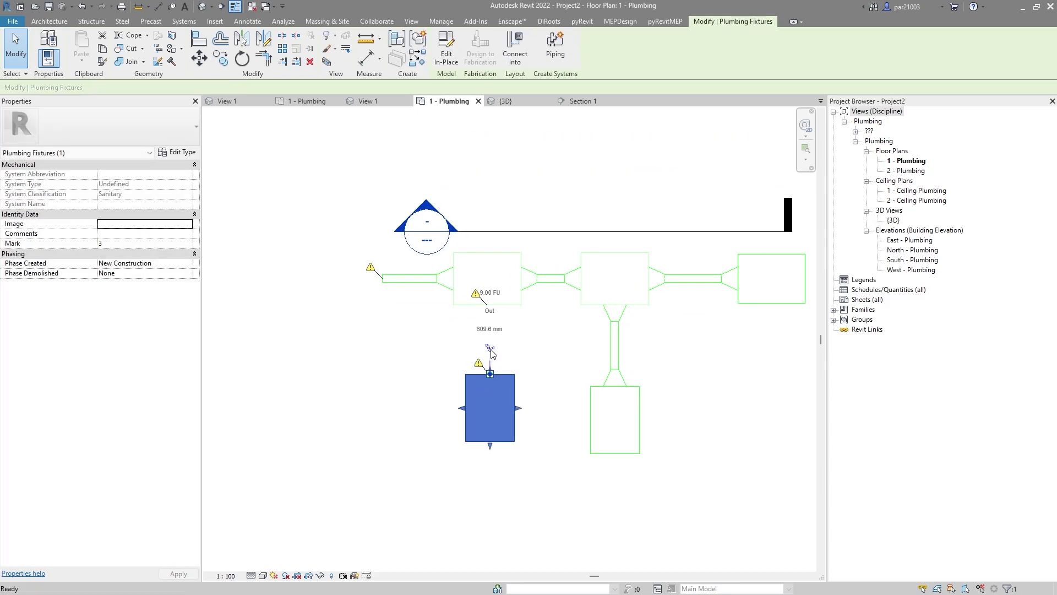
Draw a 200 mm diameter pipe about 1000 mm long from the copied fixture's connector towards the first junction box
click(490, 349)
scroll(490, 349, up, 2)
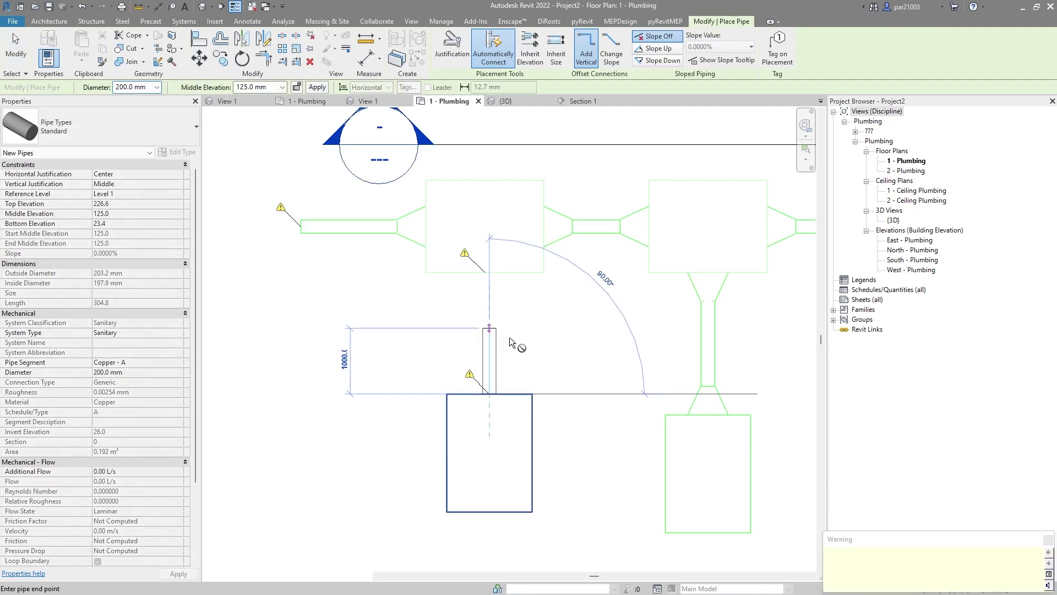
click(510, 342)
key(Escape)
key(Escape)
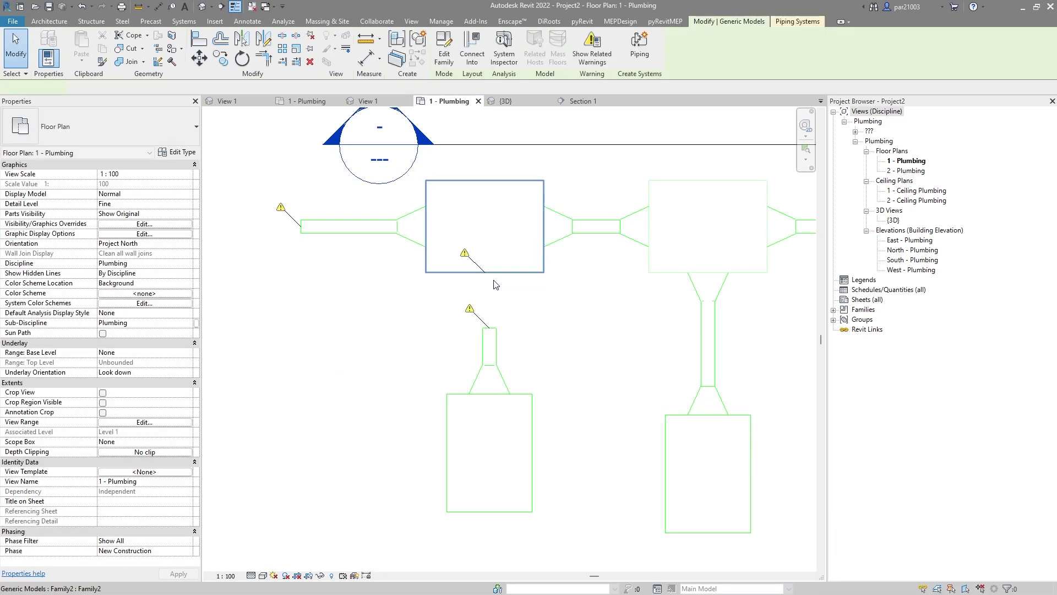
Draw a short 200 mm diameter pipe stub from the first junction box's lower connector towards the copied fixture
click(496, 285)
scroll(496, 284, up, 2)
click(474, 329)
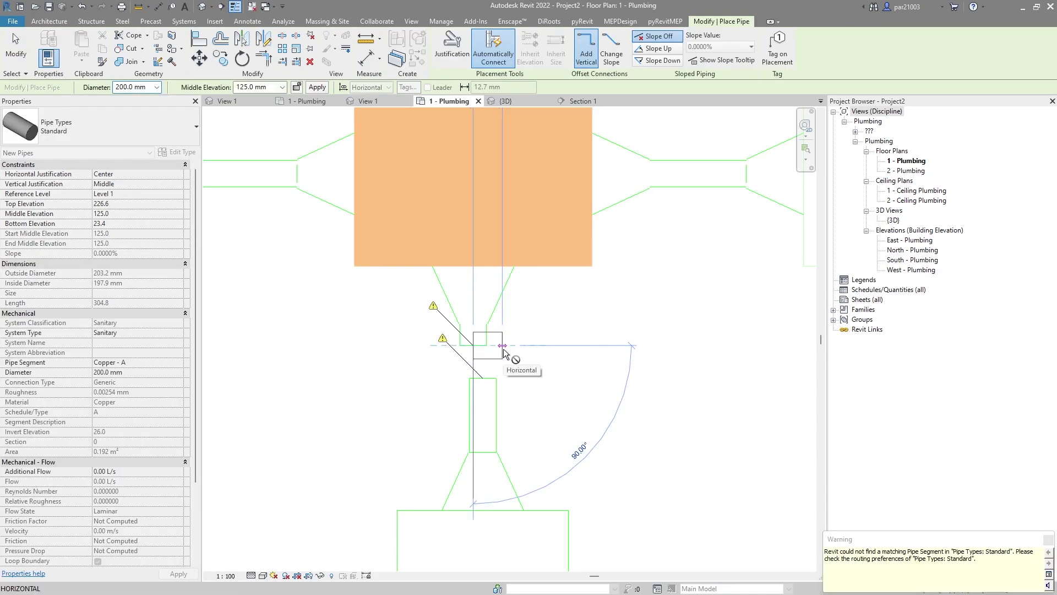
key(Escape)
Align the copied fixture's pipe with the junction box's stub and extend it to join the two into one run
key(a)
key(l)
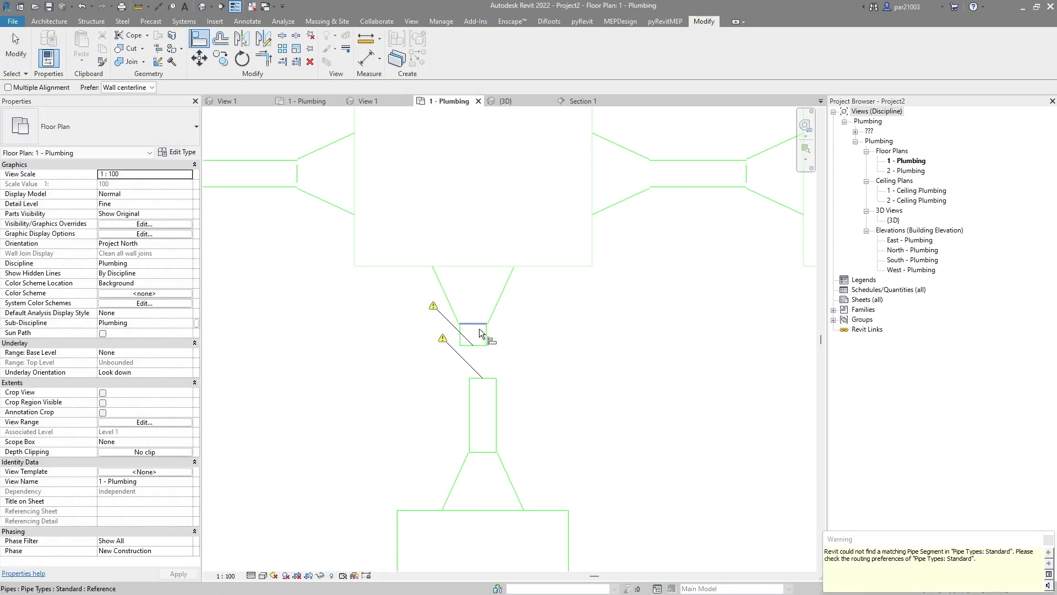
click(479, 341)
click(488, 400)
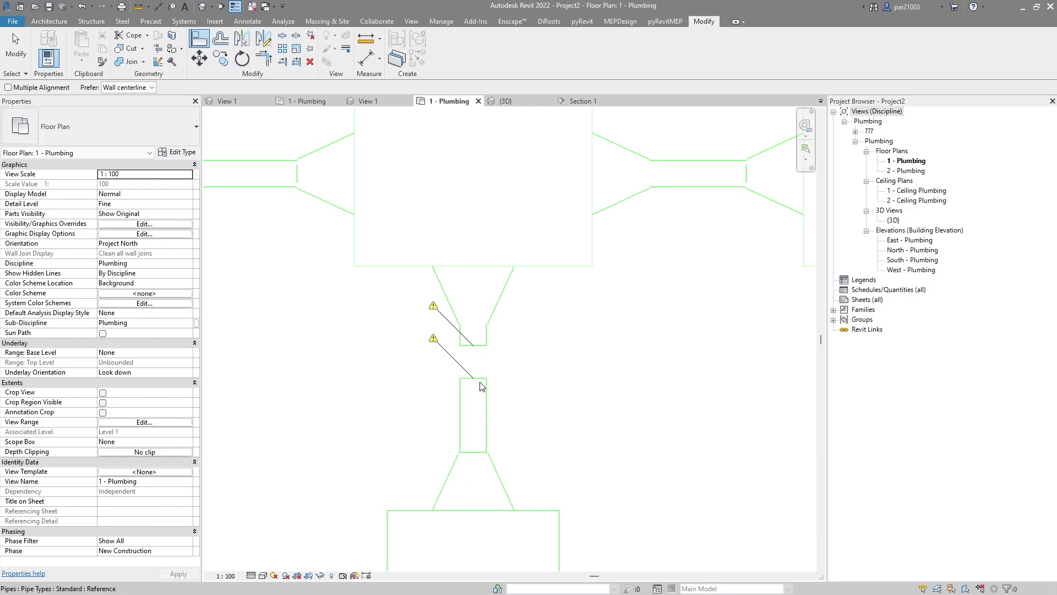
key(Escape)
click(476, 383)
drag(474, 379, 485, 331)
scroll(485, 331, down, 2)
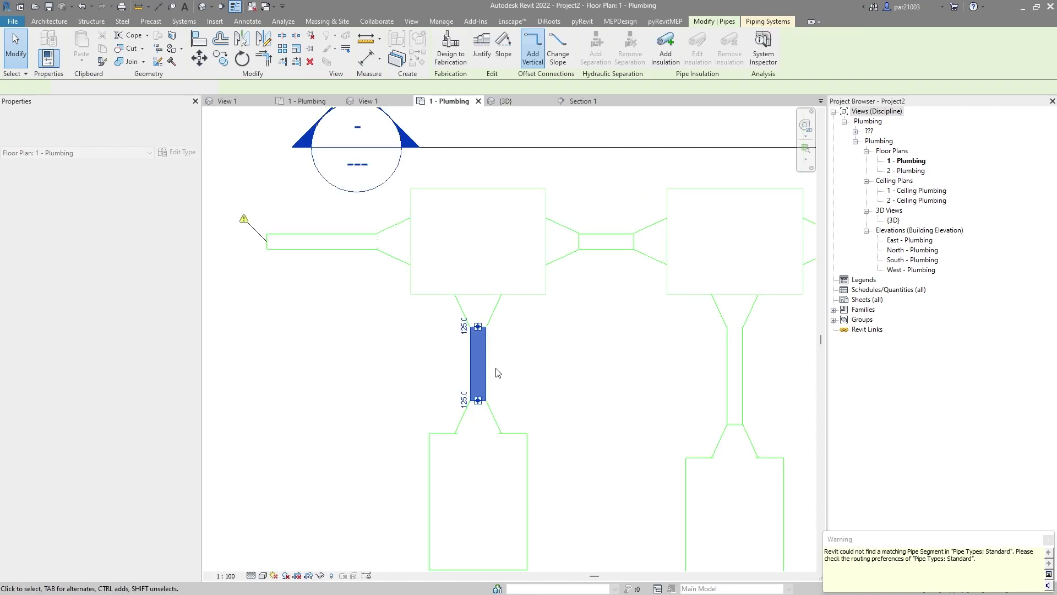
key(Escape)
Set the WFU type parameter of the fixture below the first junction box to 21
click(513, 444)
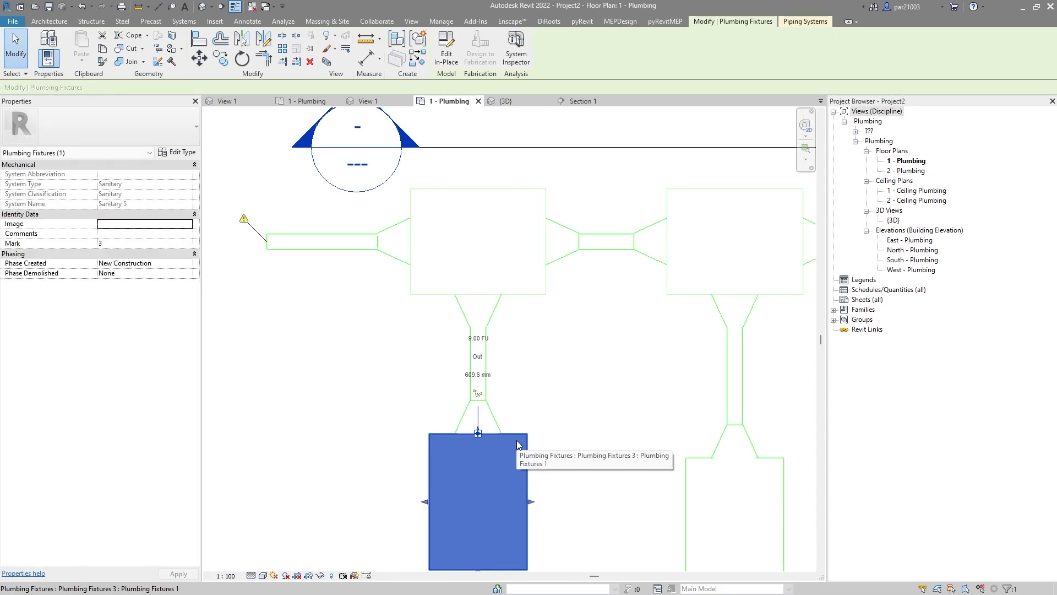
click(177, 152)
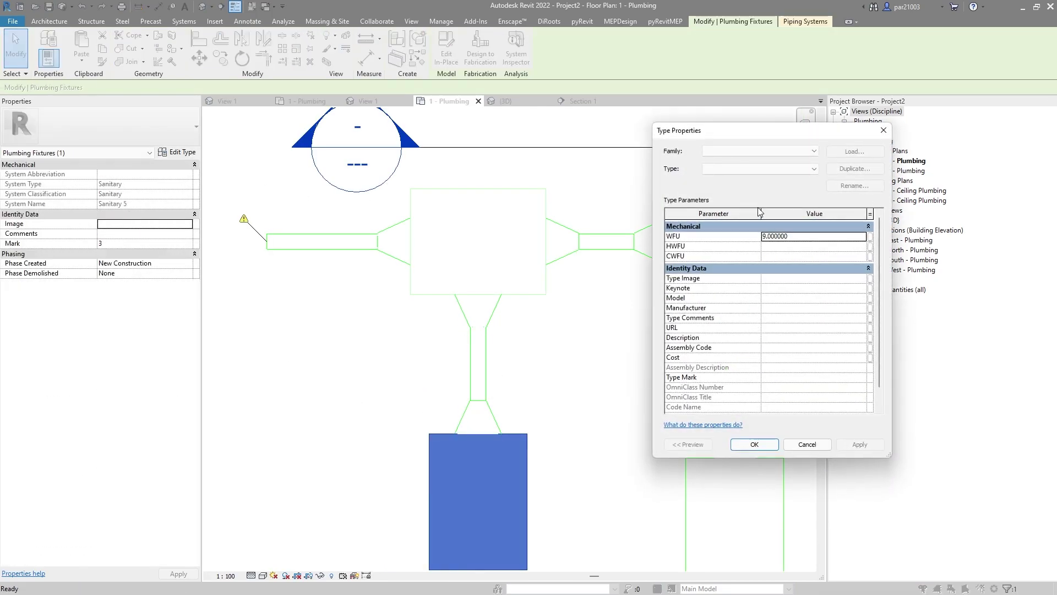
click(801, 238)
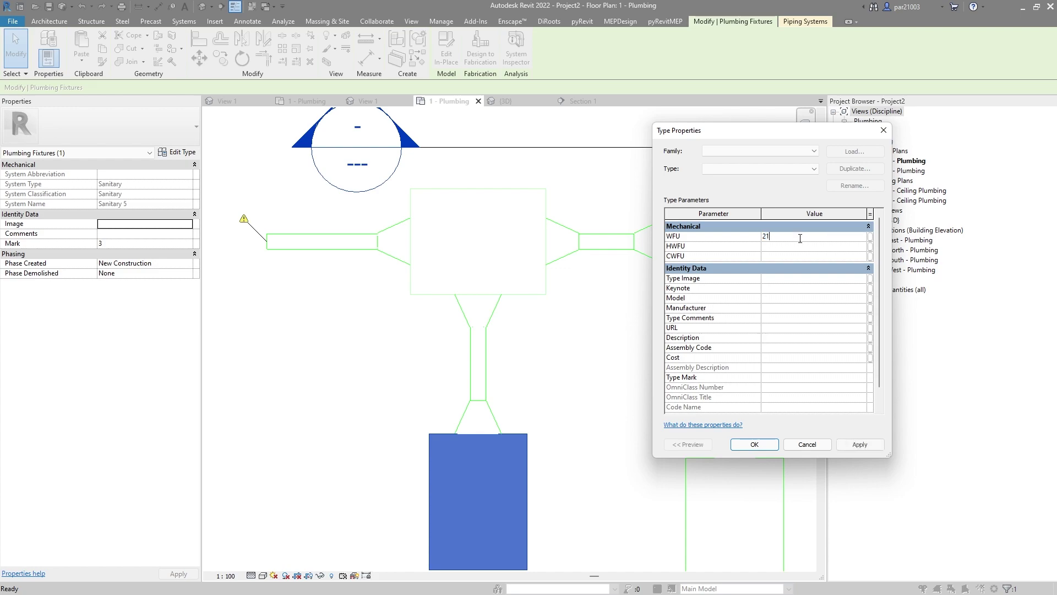
click(754, 444)
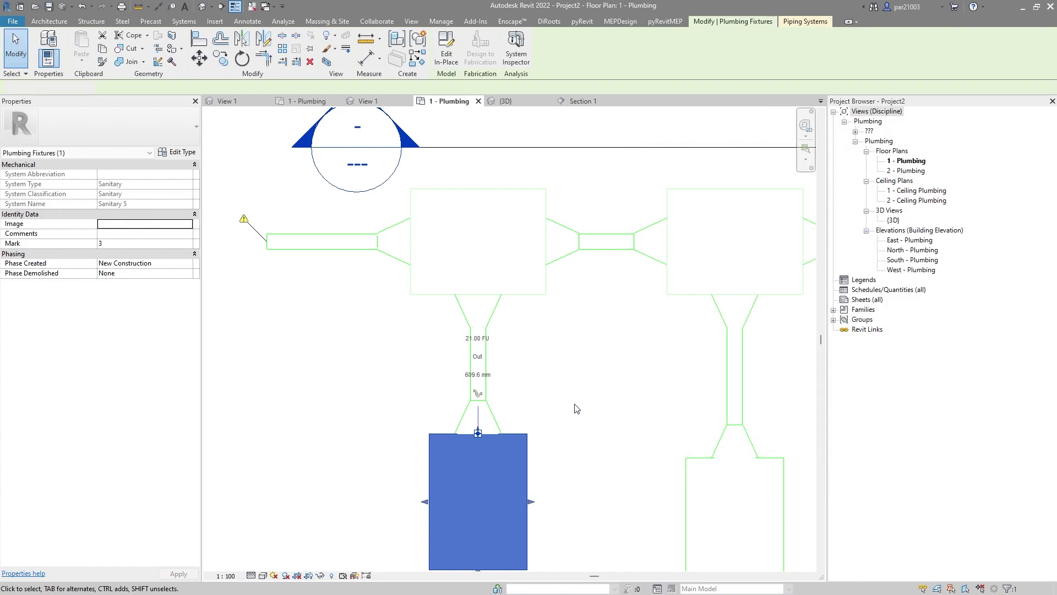
click(574, 408)
Check the Fixture Units of the new fixture's pipe, the pipe between the junction boxes and the first box's outlet pipe
scroll(553, 392, down, 2)
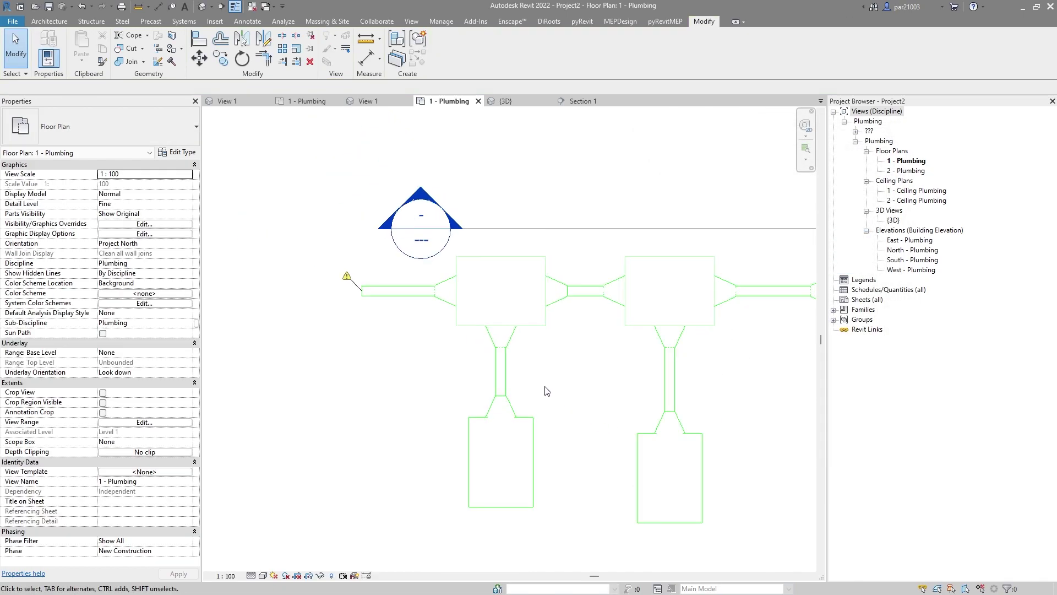
click(507, 372)
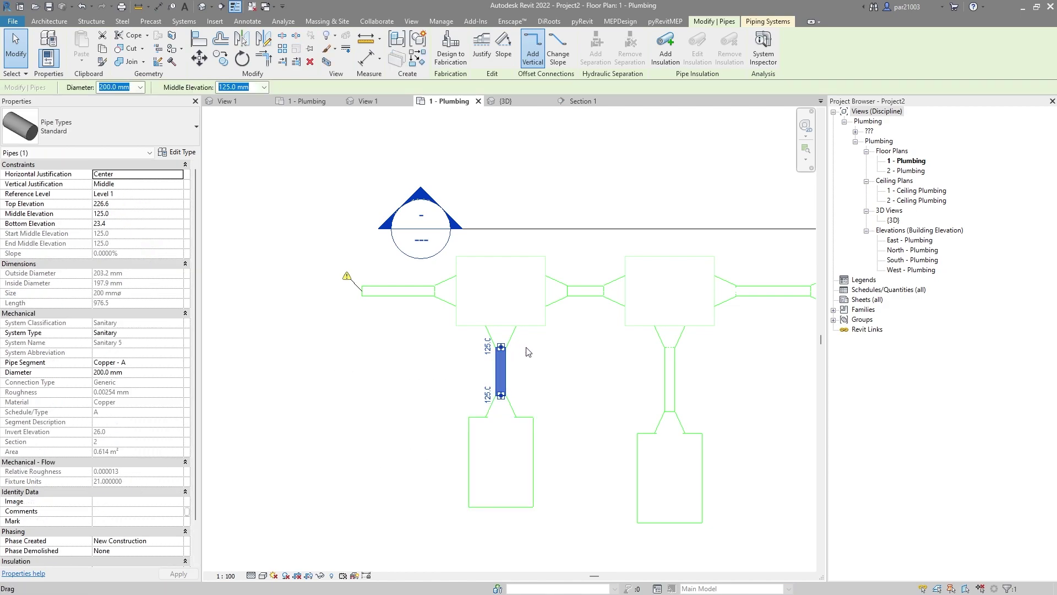
click(586, 292)
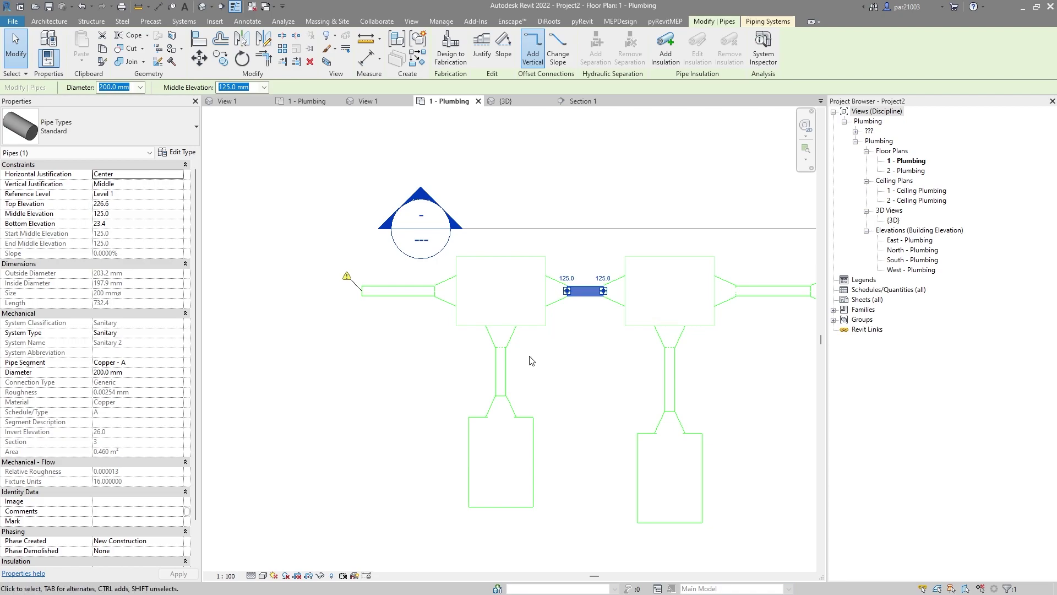
click(407, 299)
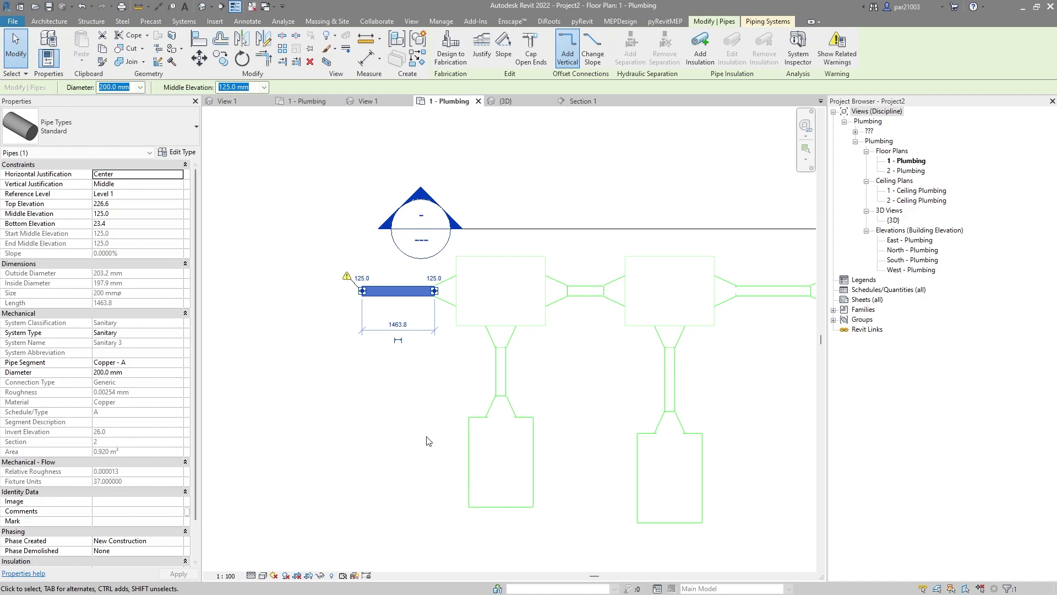
scroll(438, 428, down, 2)
key(Escape)
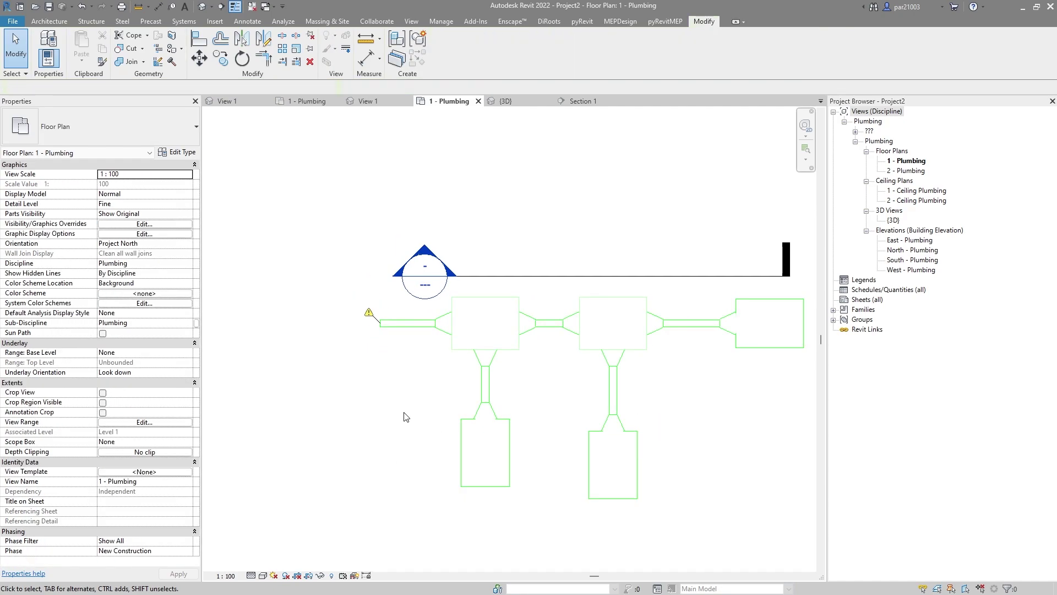
scroll(551, 380, down, 2)
scroll(572, 385, up, 1)
scroll(559, 375, up, 2)
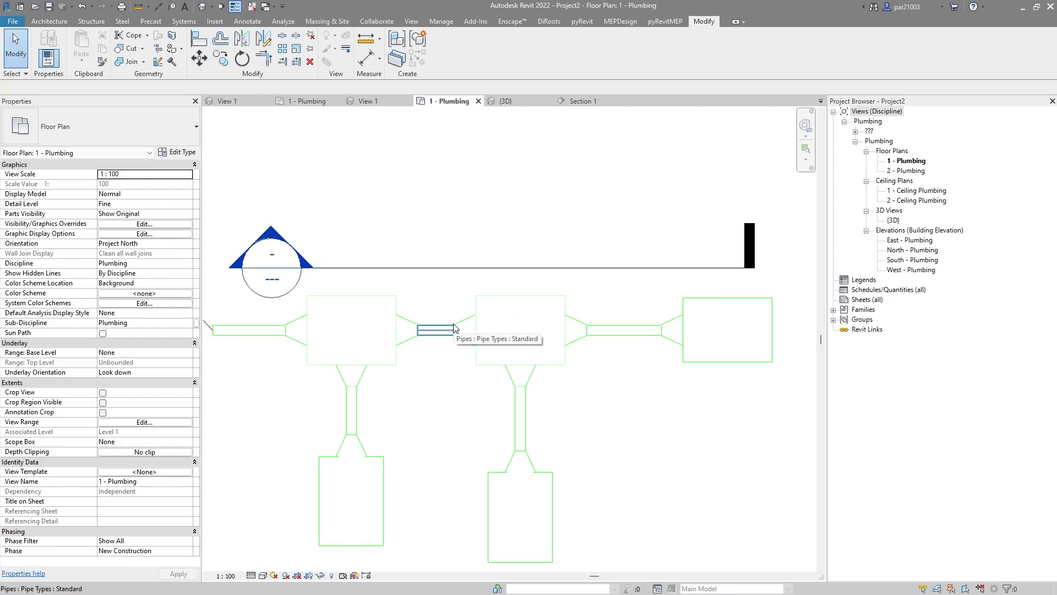
scroll(540, 380, down, 1)
middle_drag(559, 420, 634, 423)
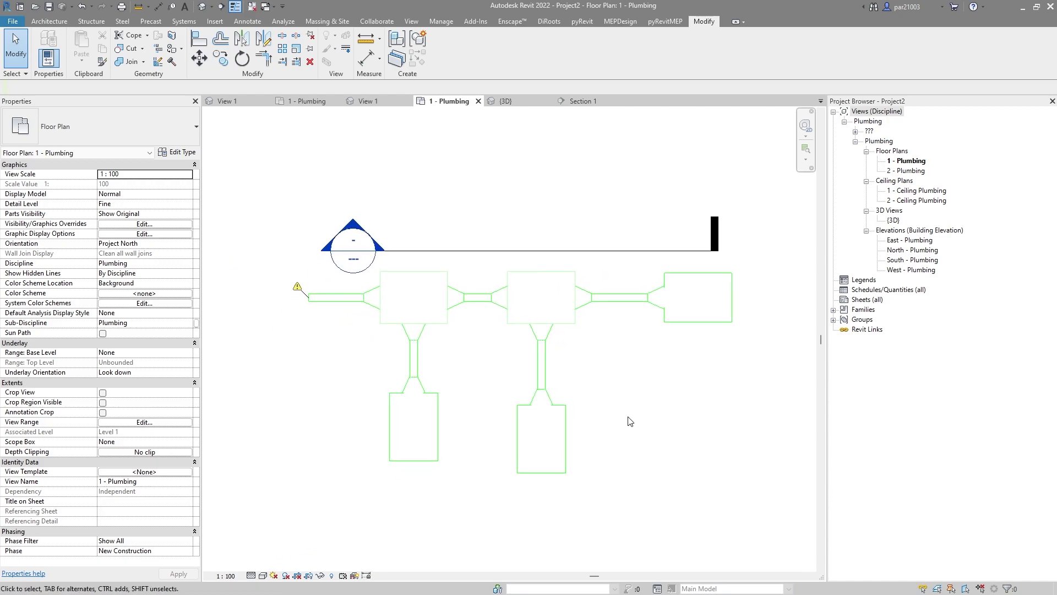